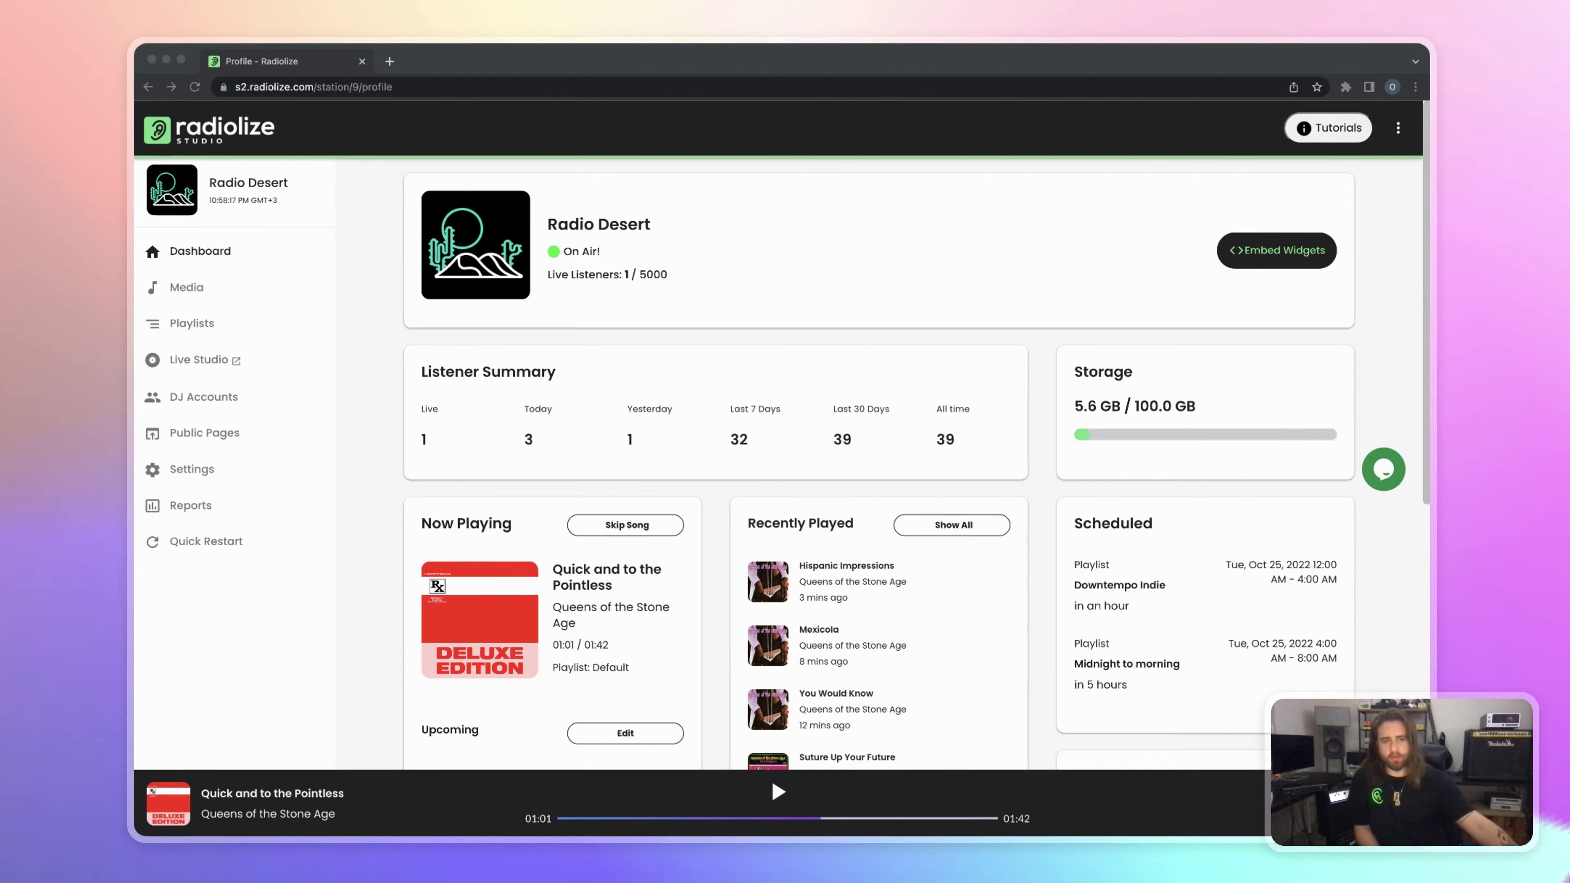
Scroll through the station dashboard to review its contents
left_click(740, 289)
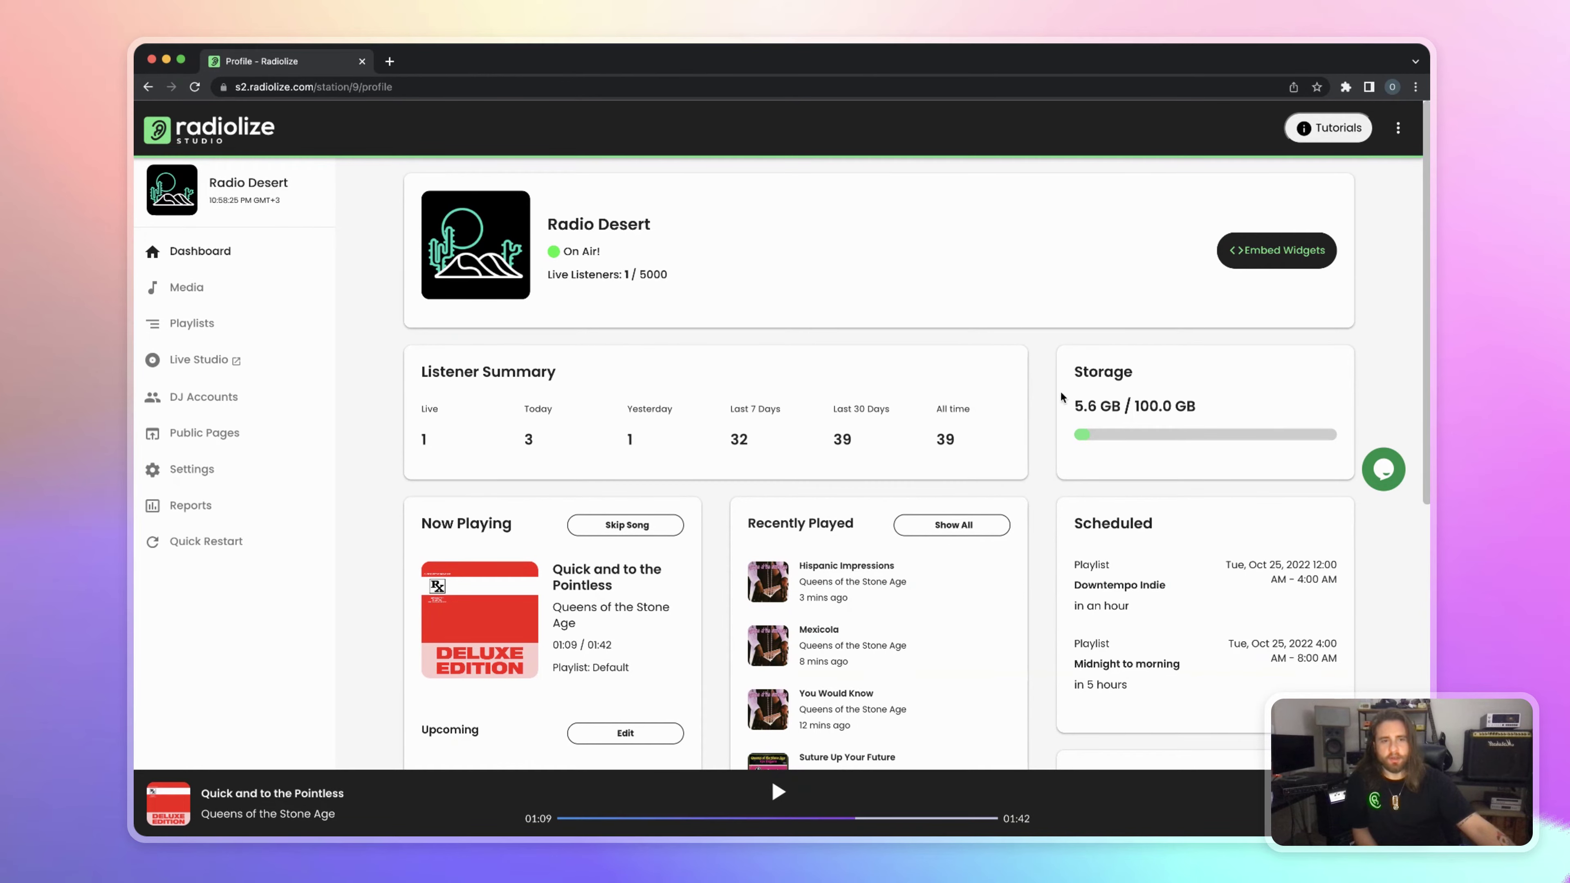
scroll(903, 386, "down", 3)
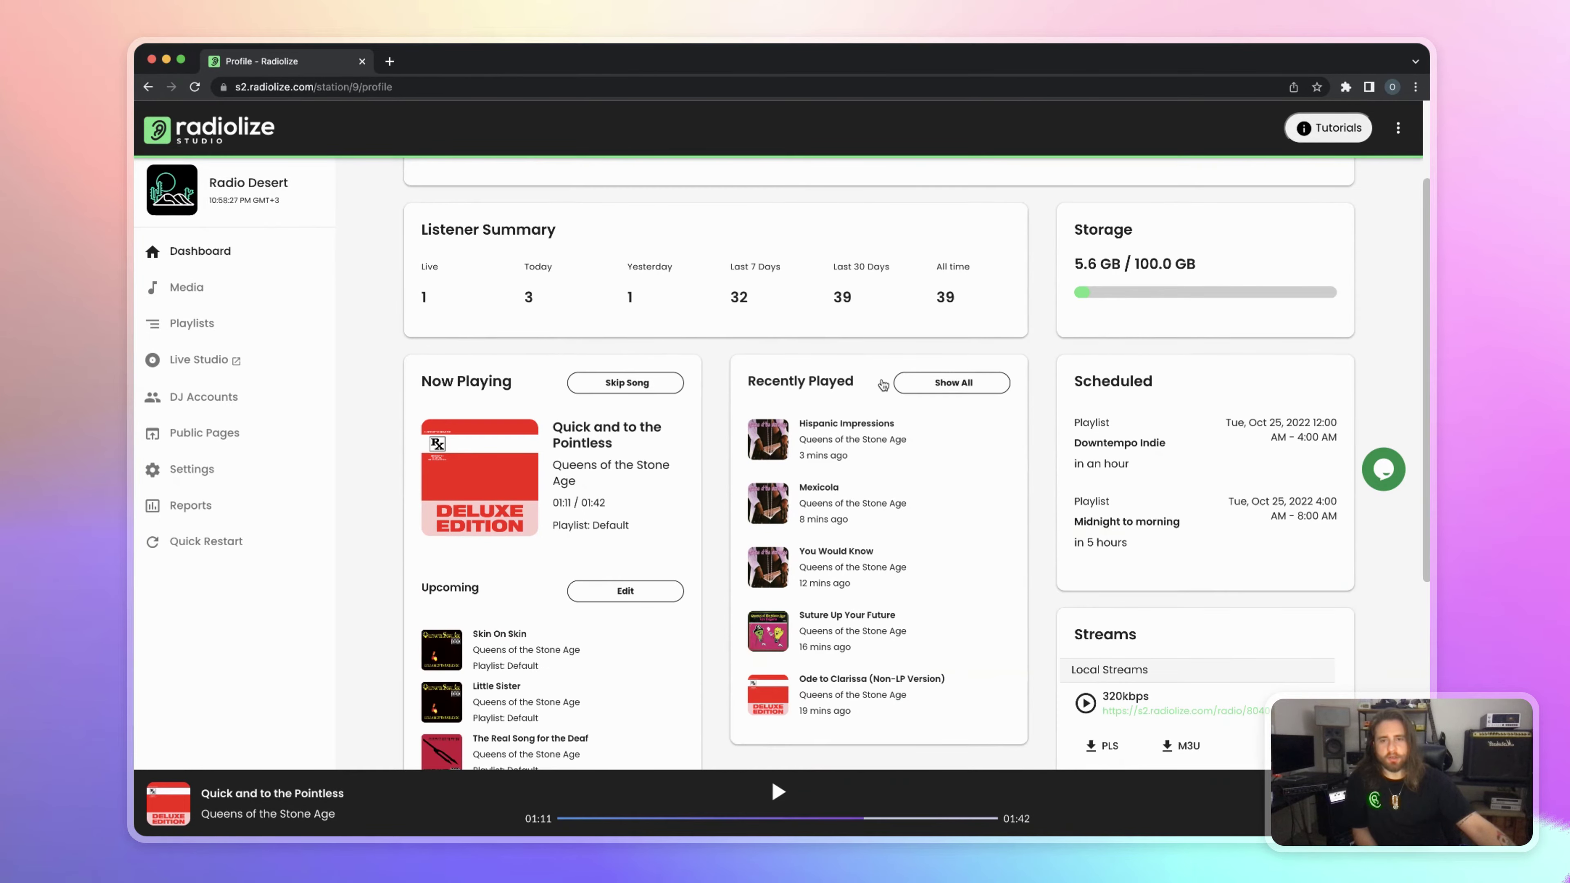
scroll(442, 510, "down", 2)
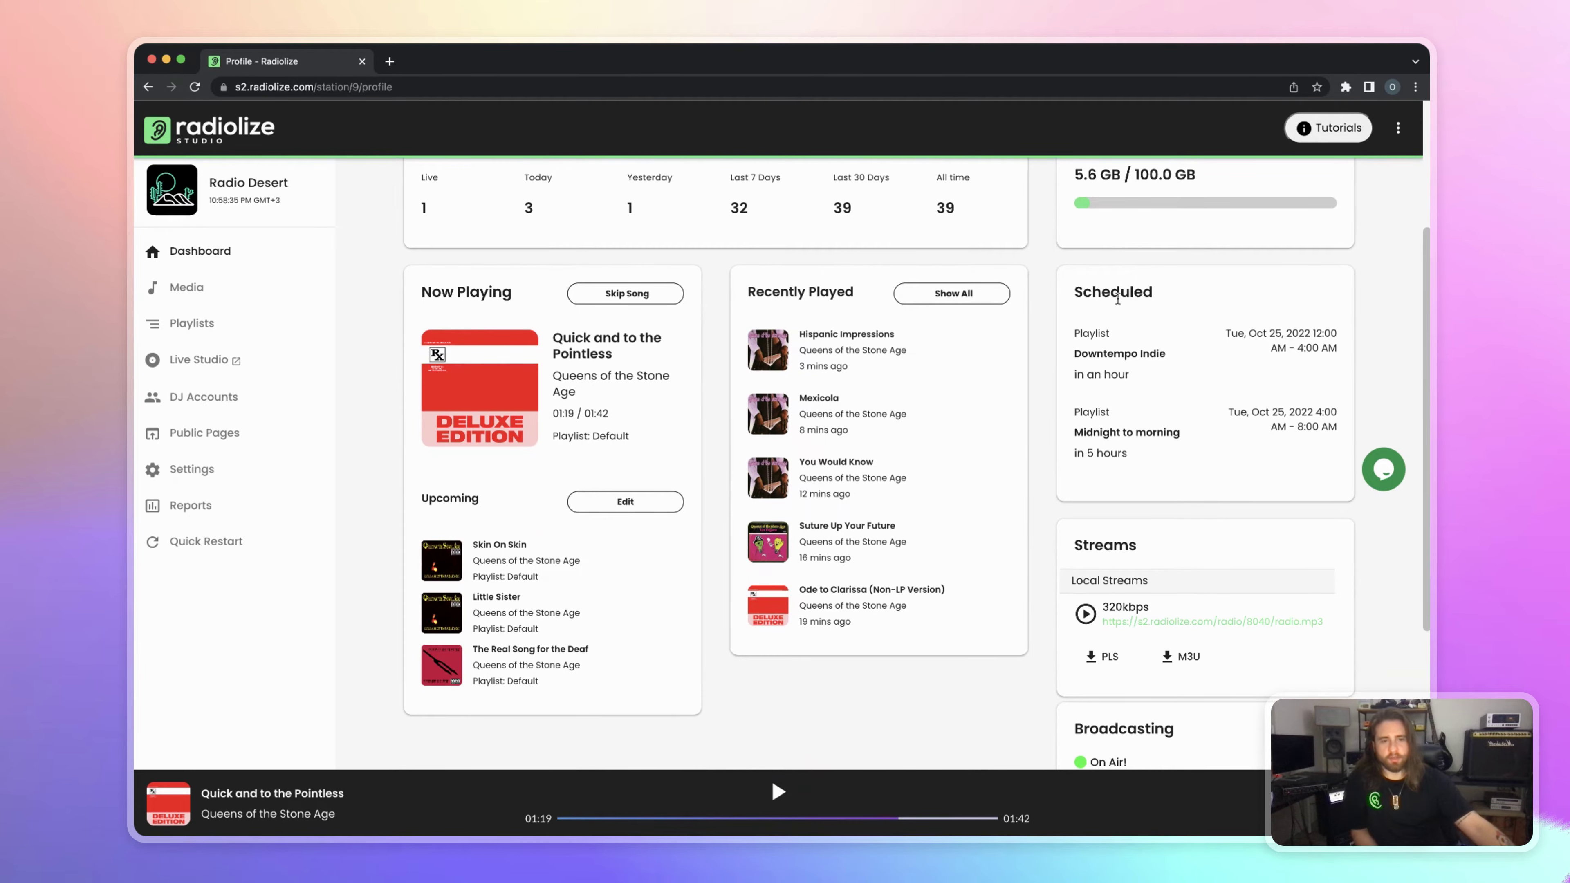
scroll(1134, 486, "down", 3)
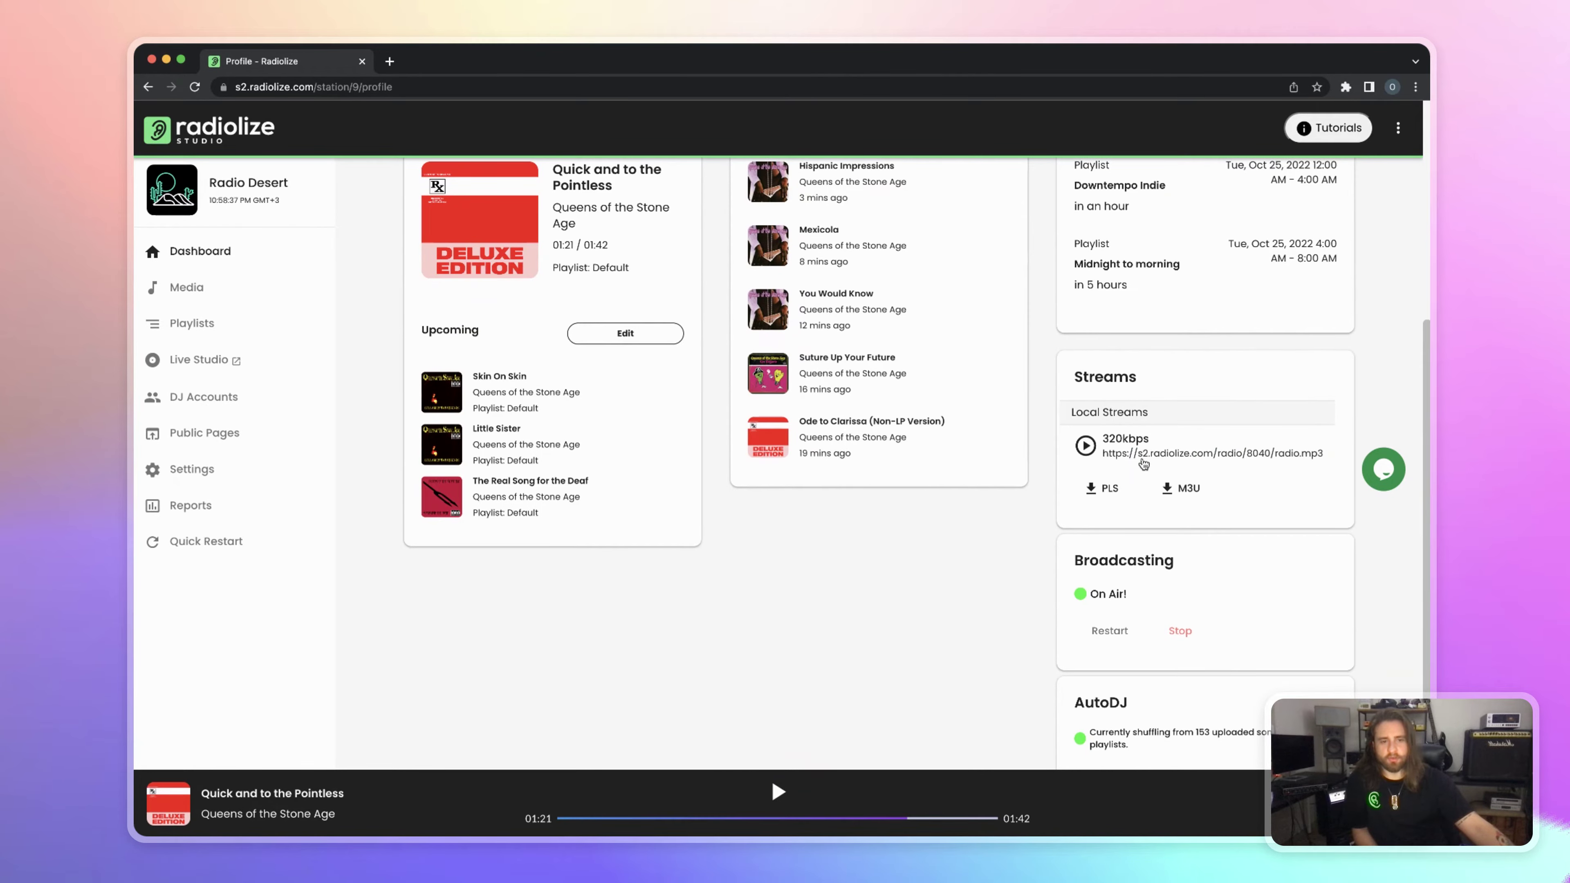
scroll(1143, 458, "down", 2)
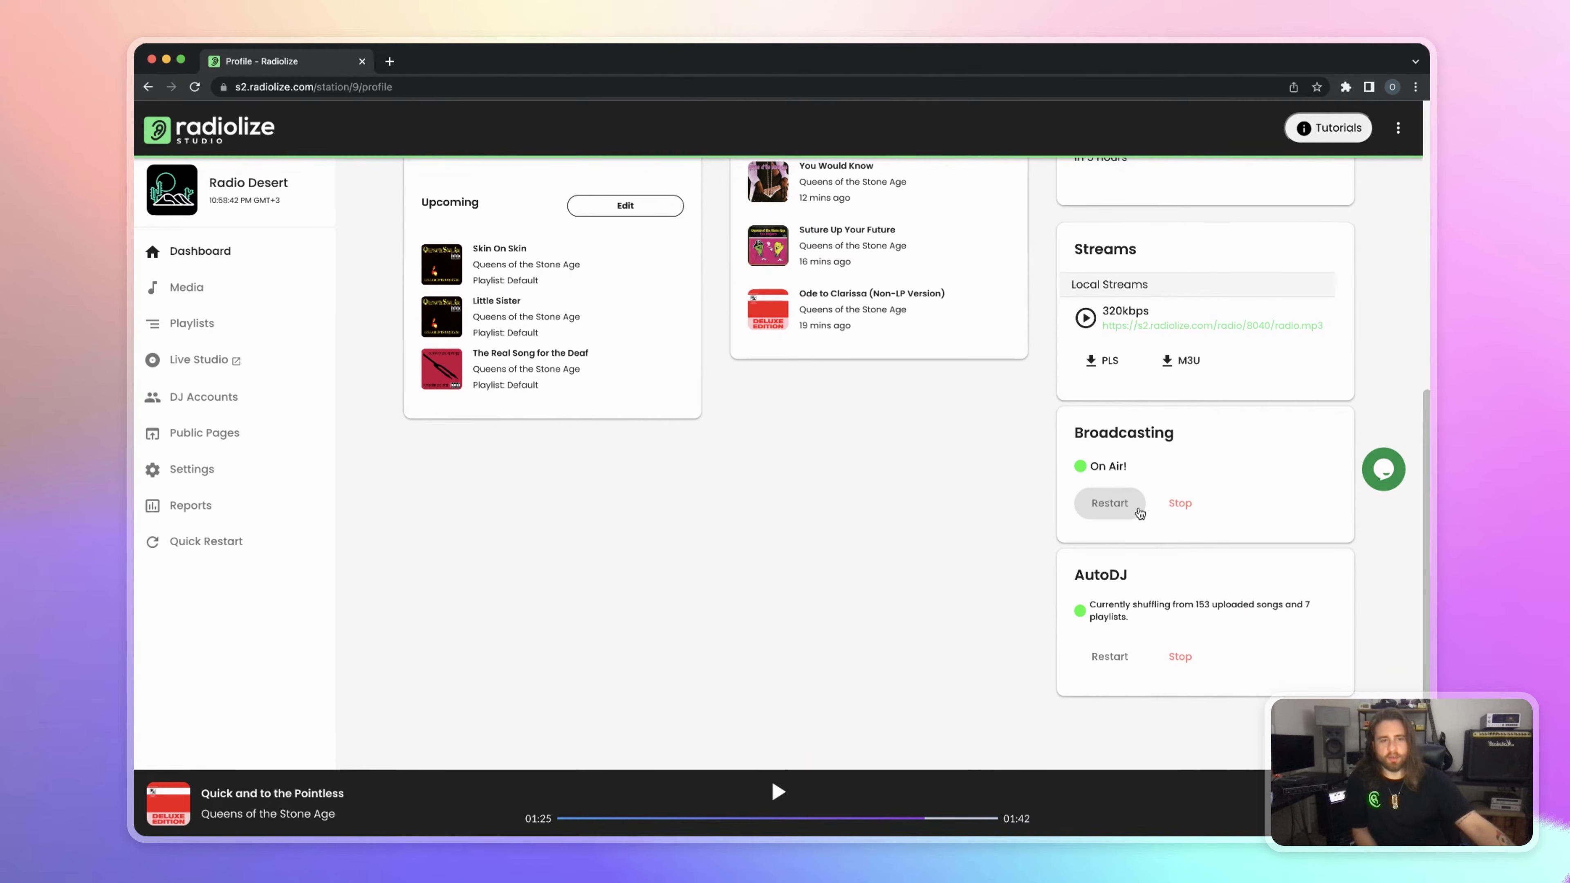
scroll(1014, 618, "up", 3)
scroll(1001, 603, "up", 1)
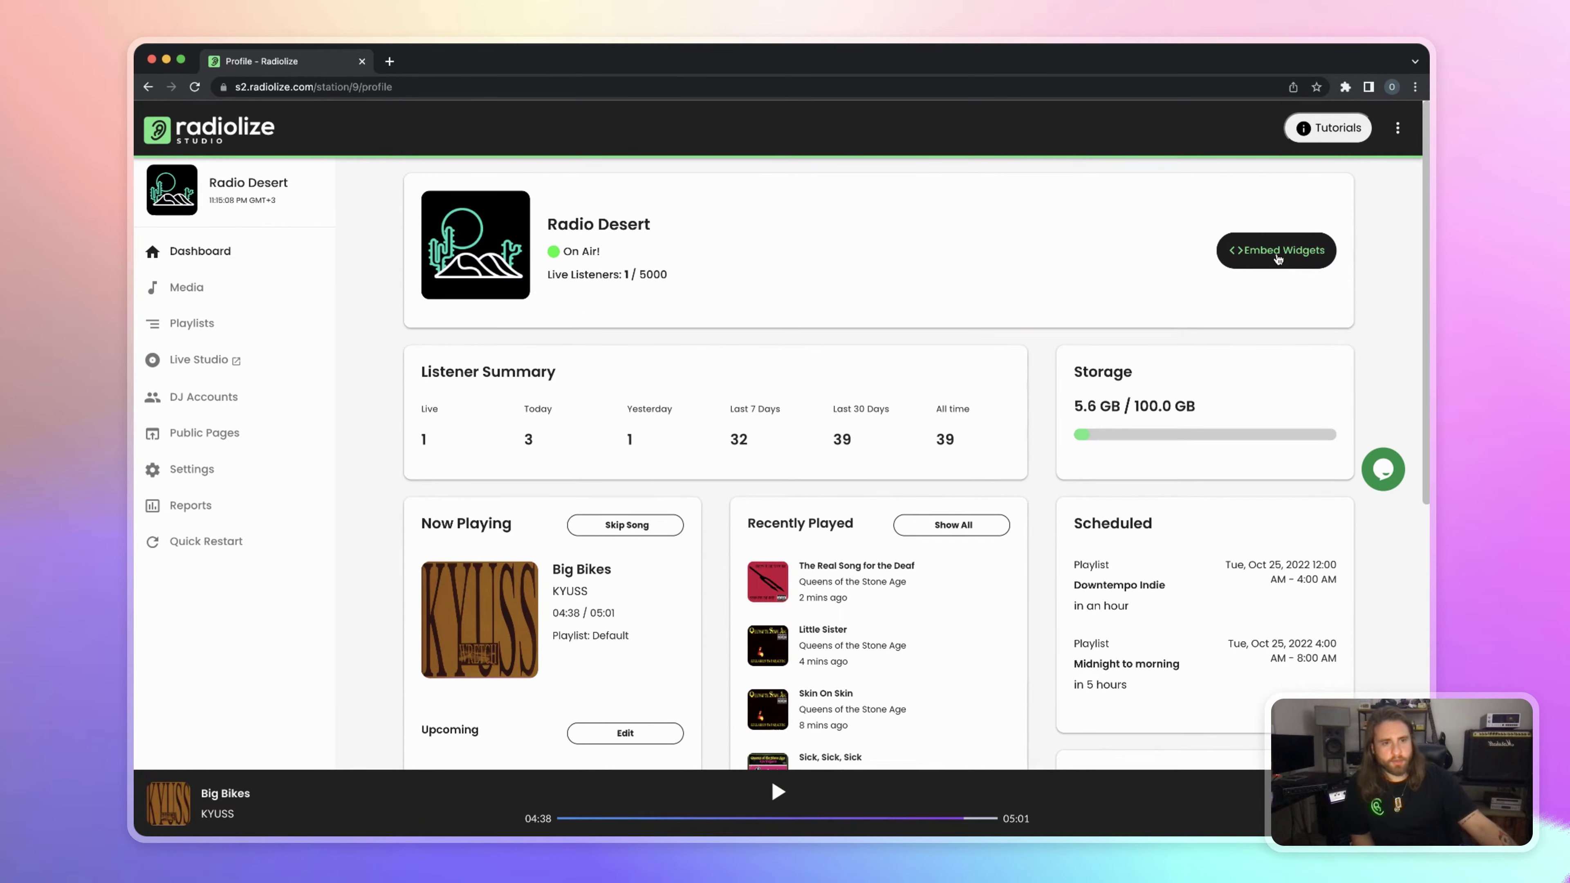
Preview the Radio Player, History, Schedule and Requests embed widgets in dark and light themes
left_click(1277, 255)
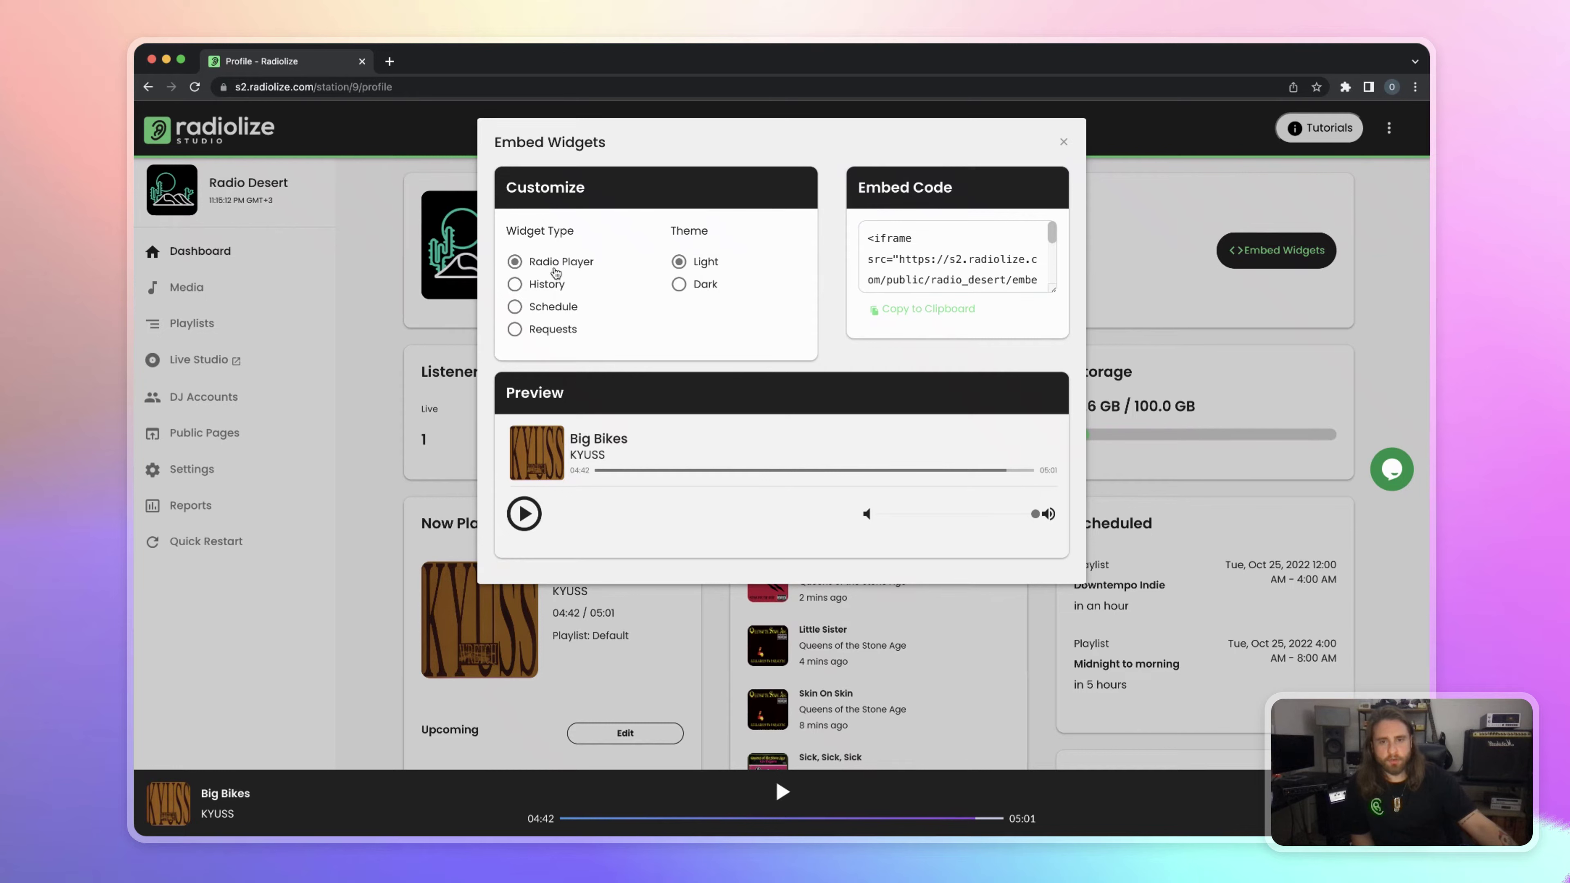
left_click(678, 285)
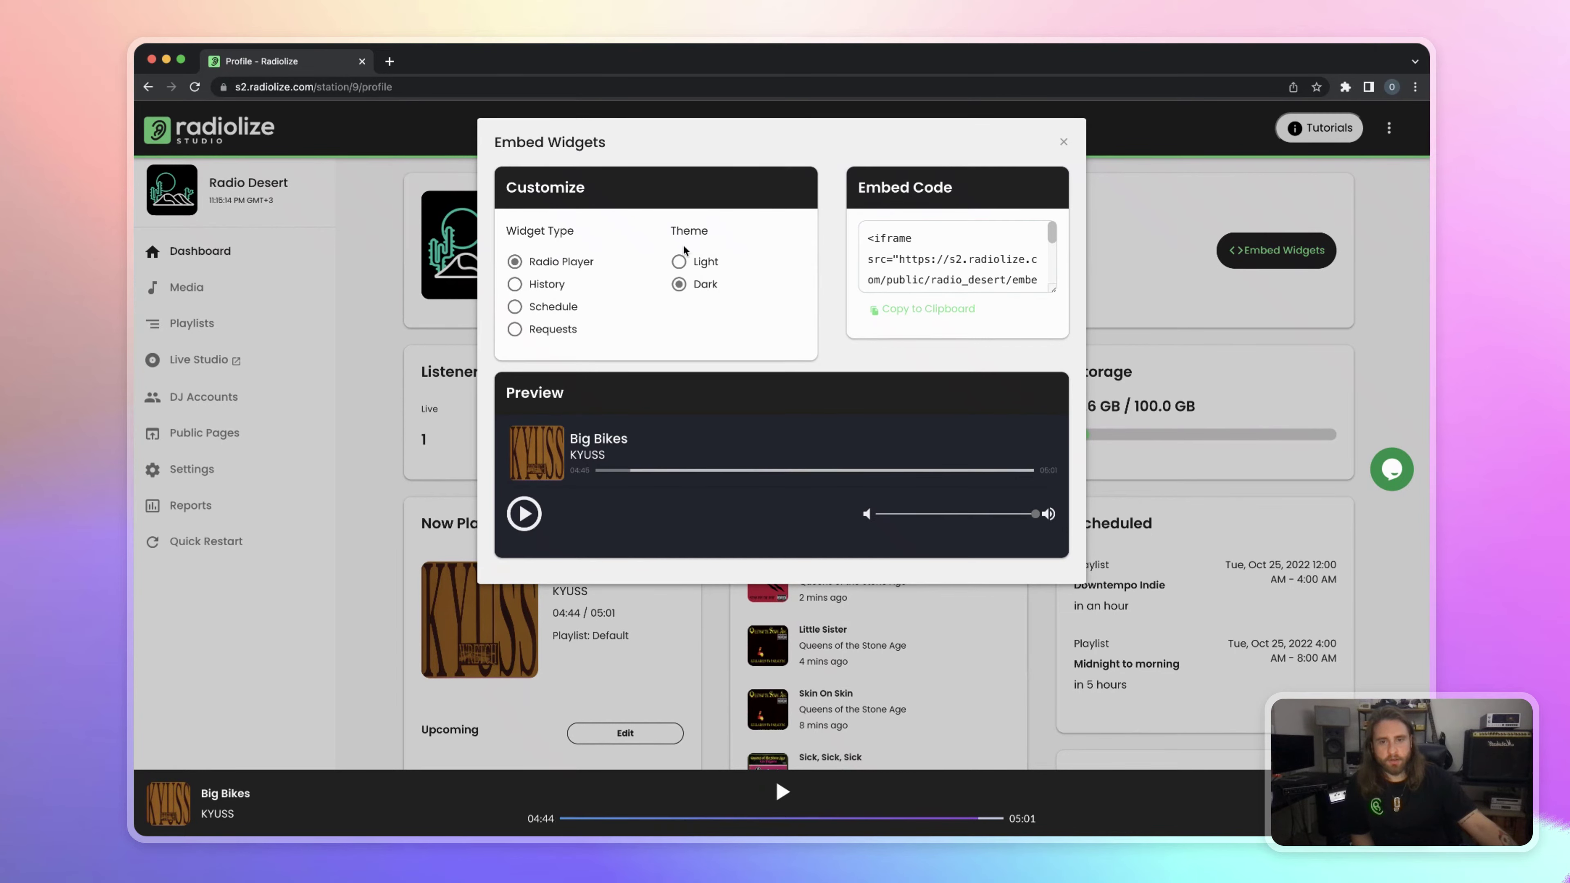
left_click(552, 284)
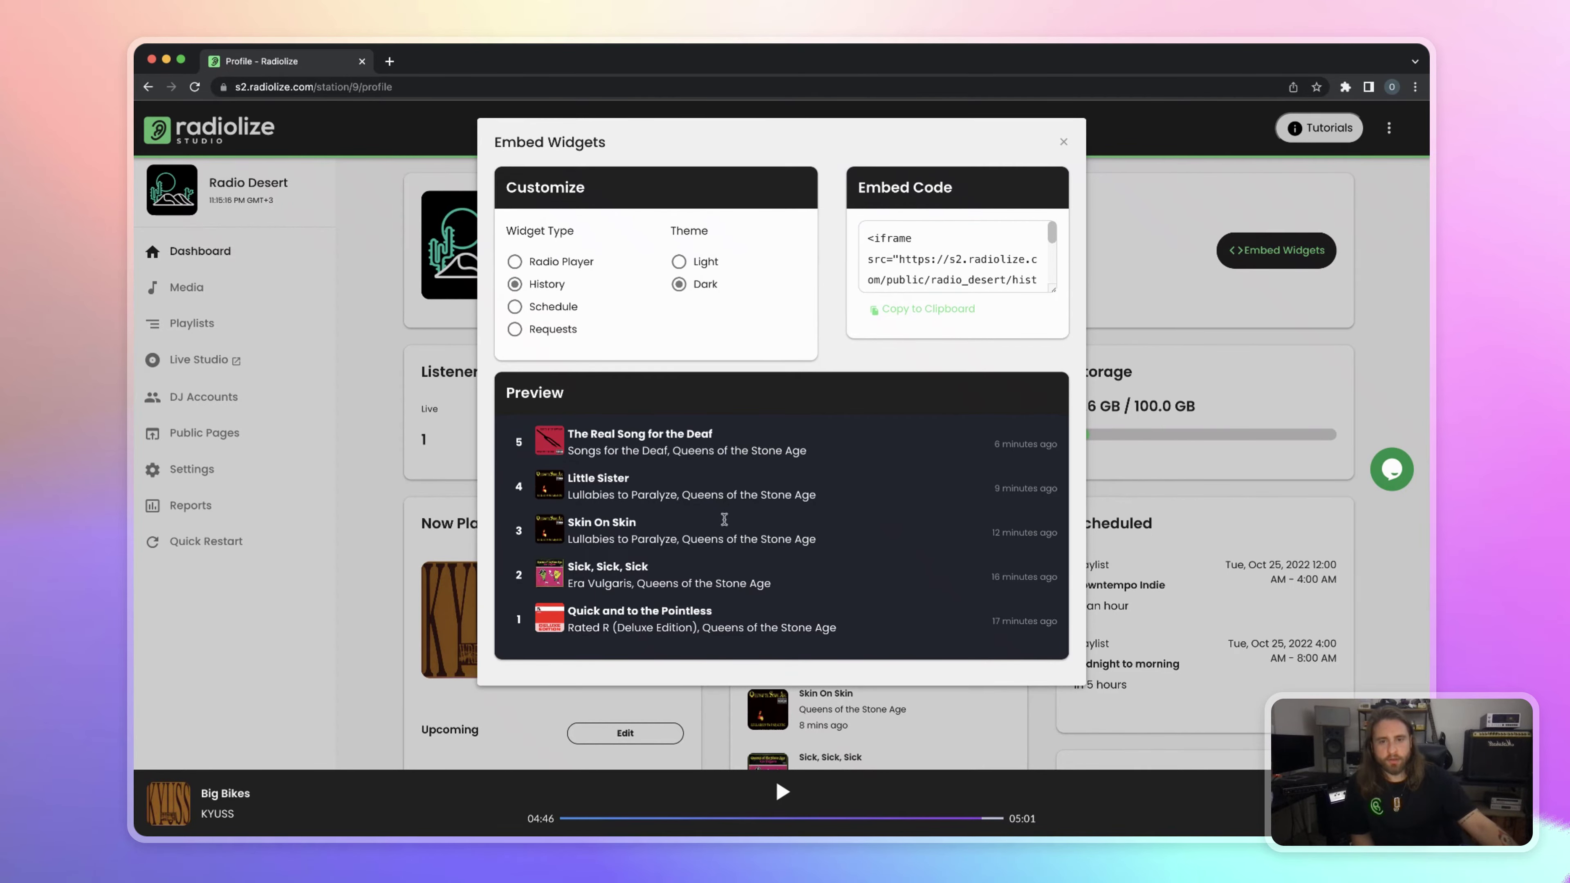
left_click(563, 308)
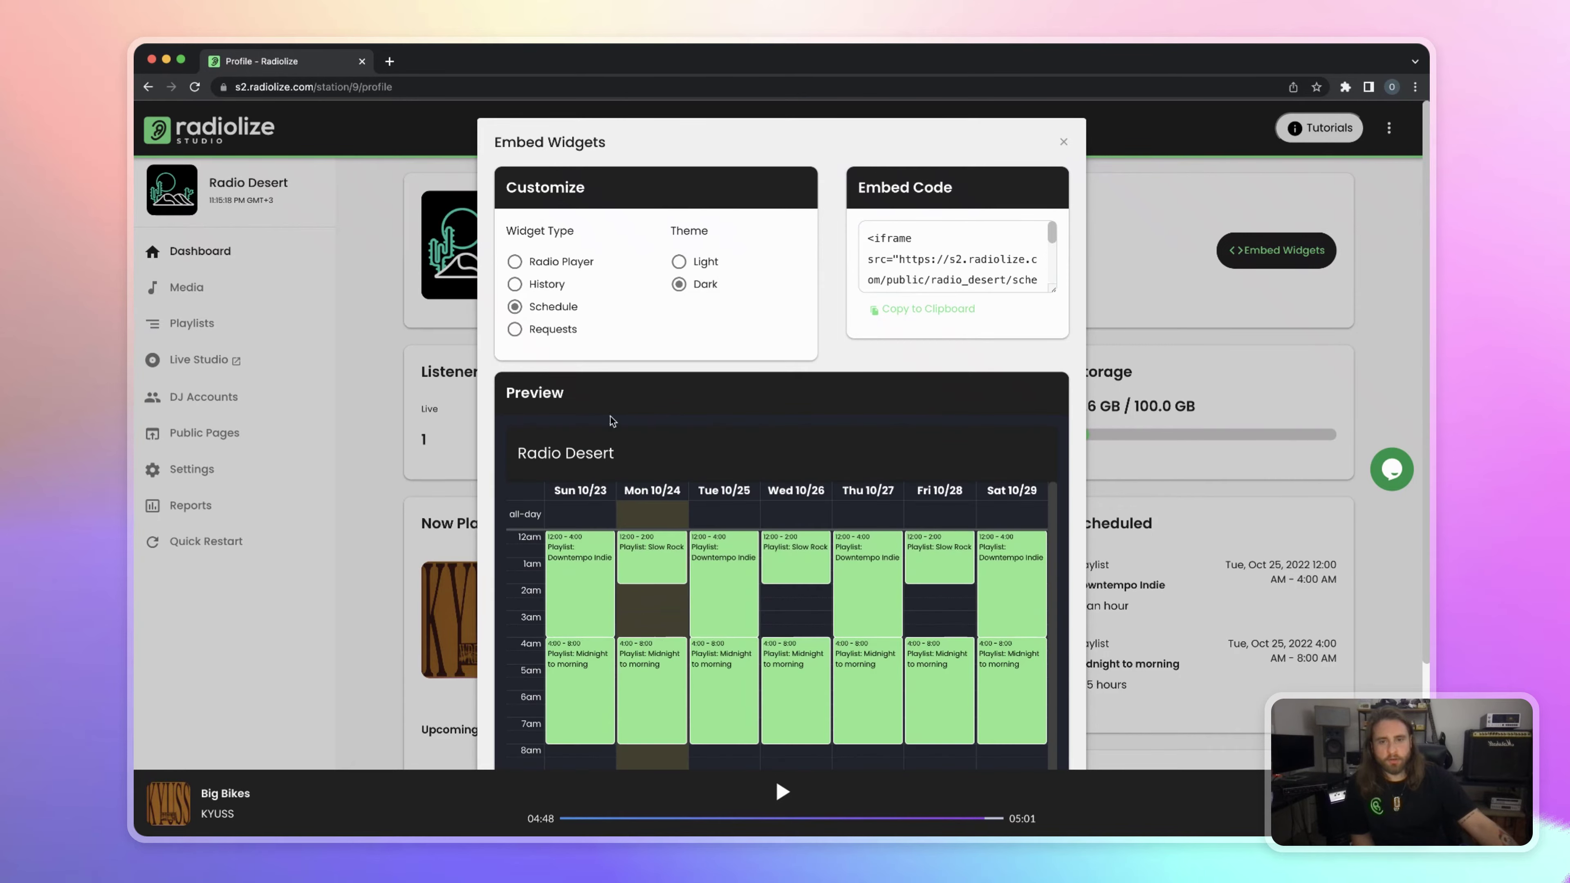
left_click(556, 330)
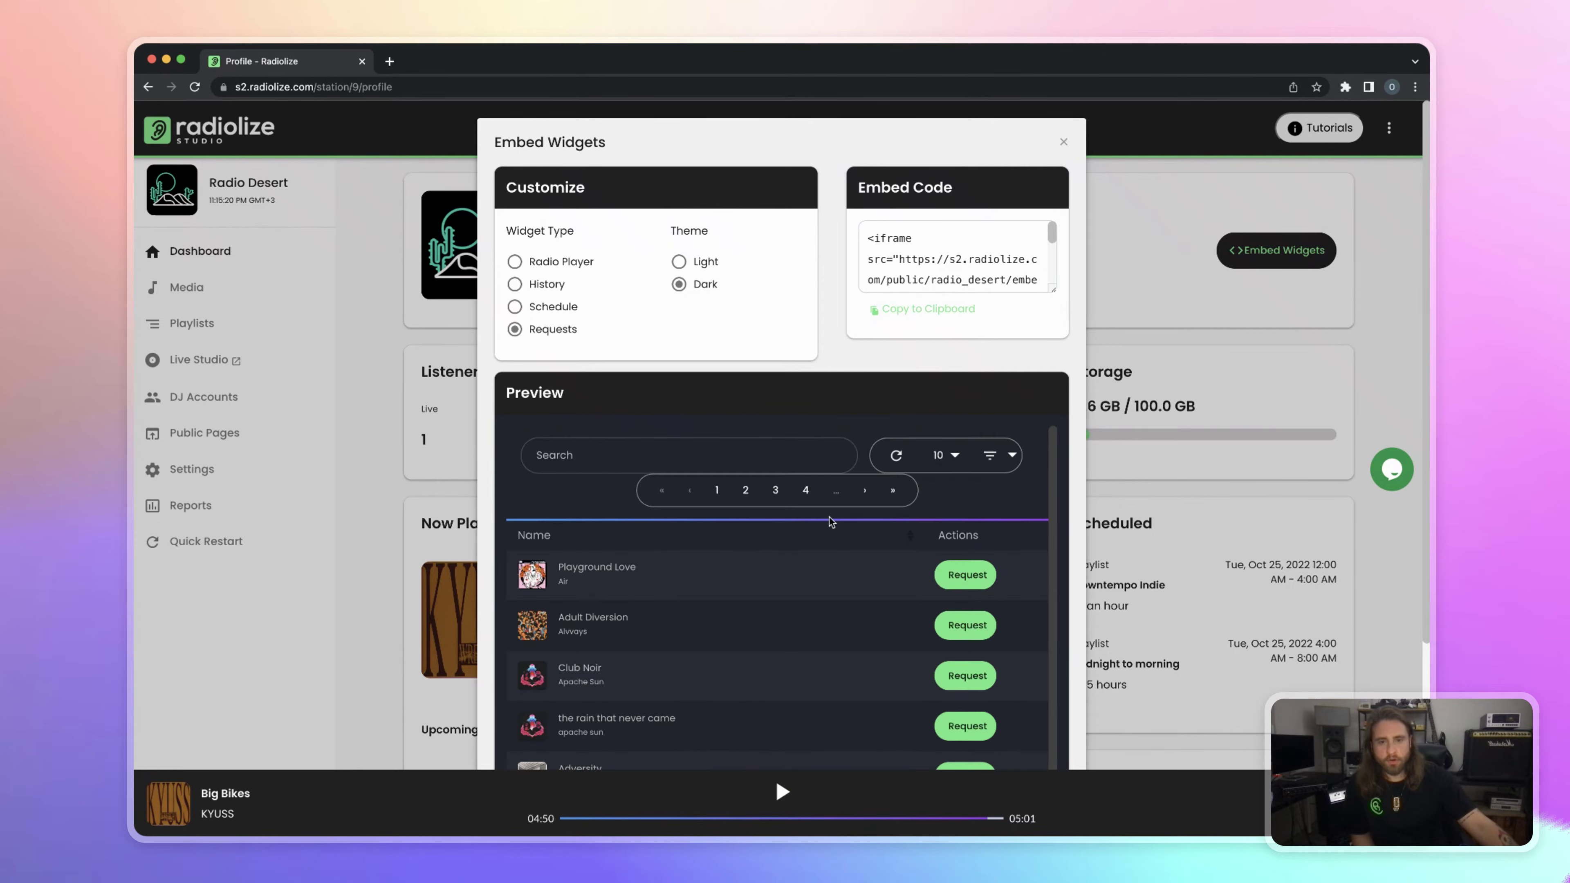
left_click(691, 263)
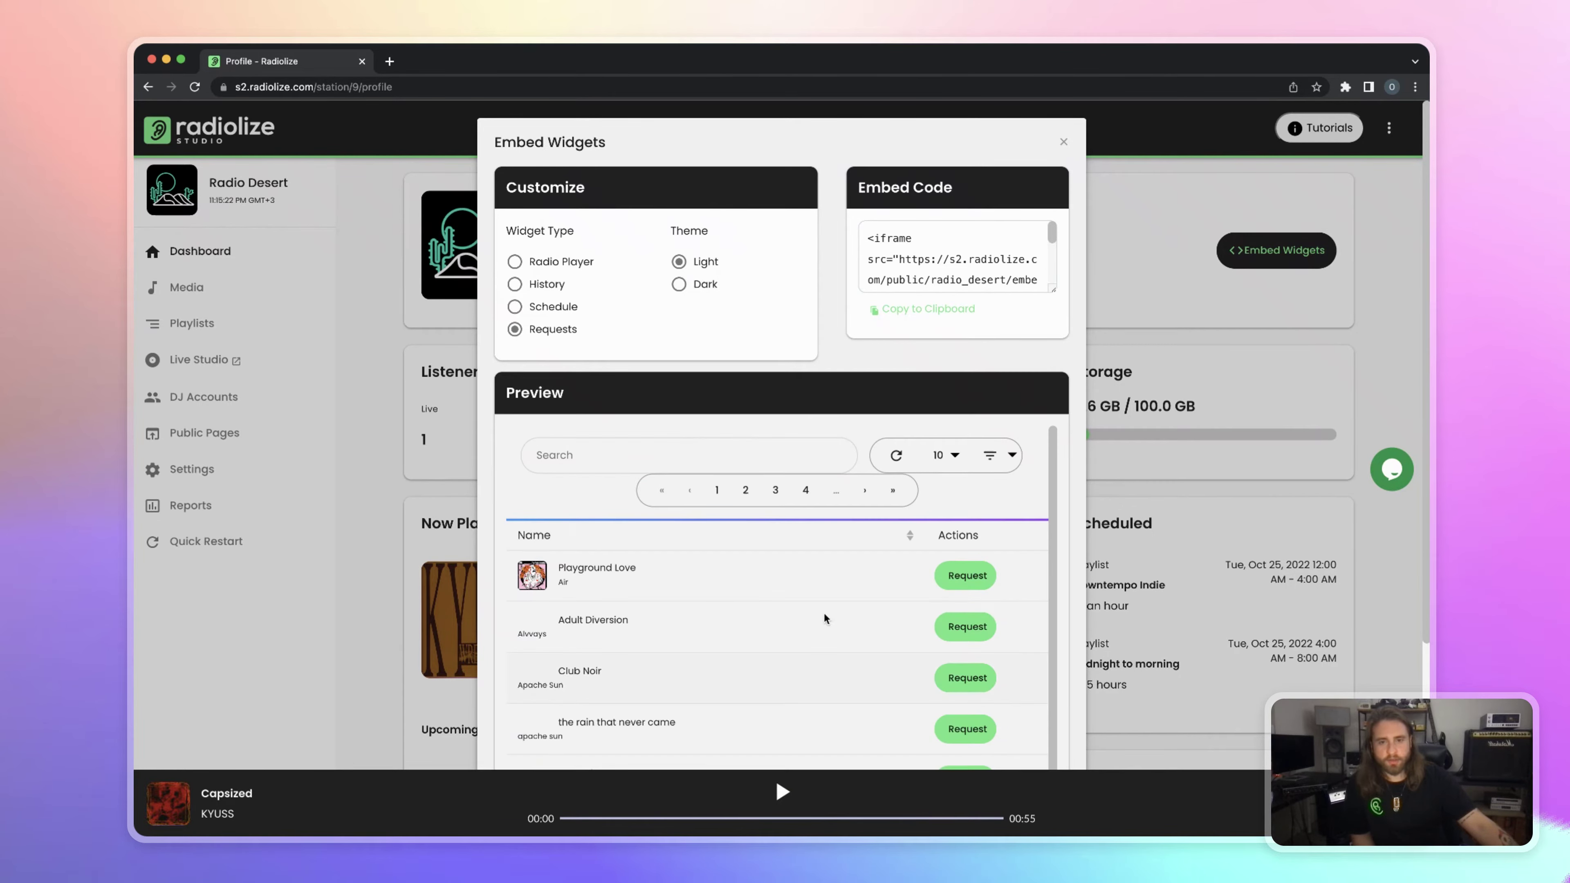
left_click(562, 264)
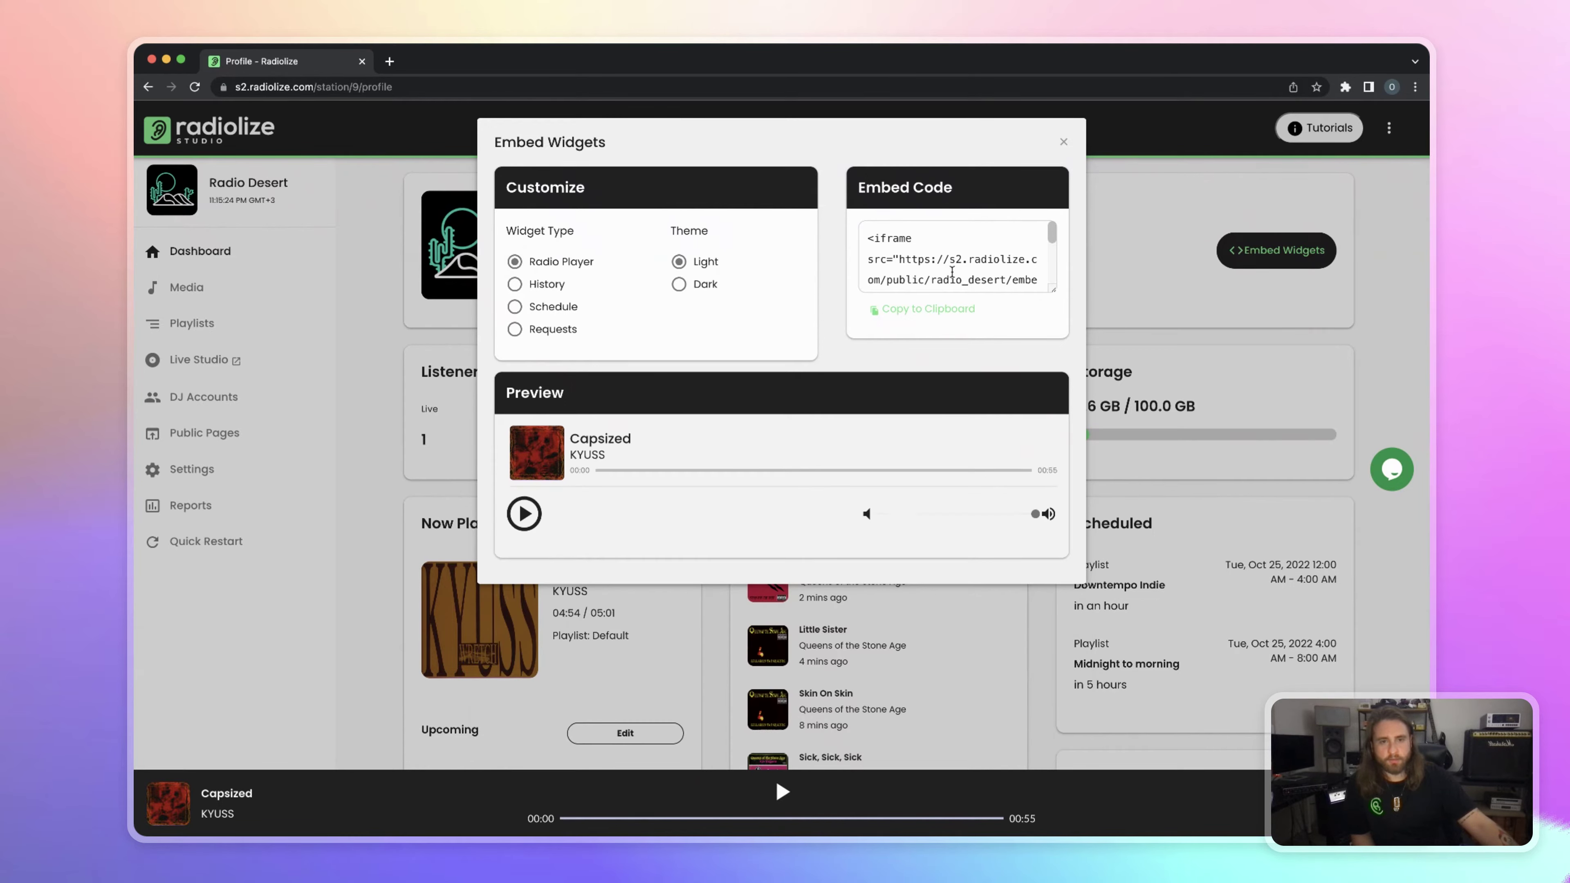
Review the embed code and close the embed widget options
scroll(946, 263, "down", 5)
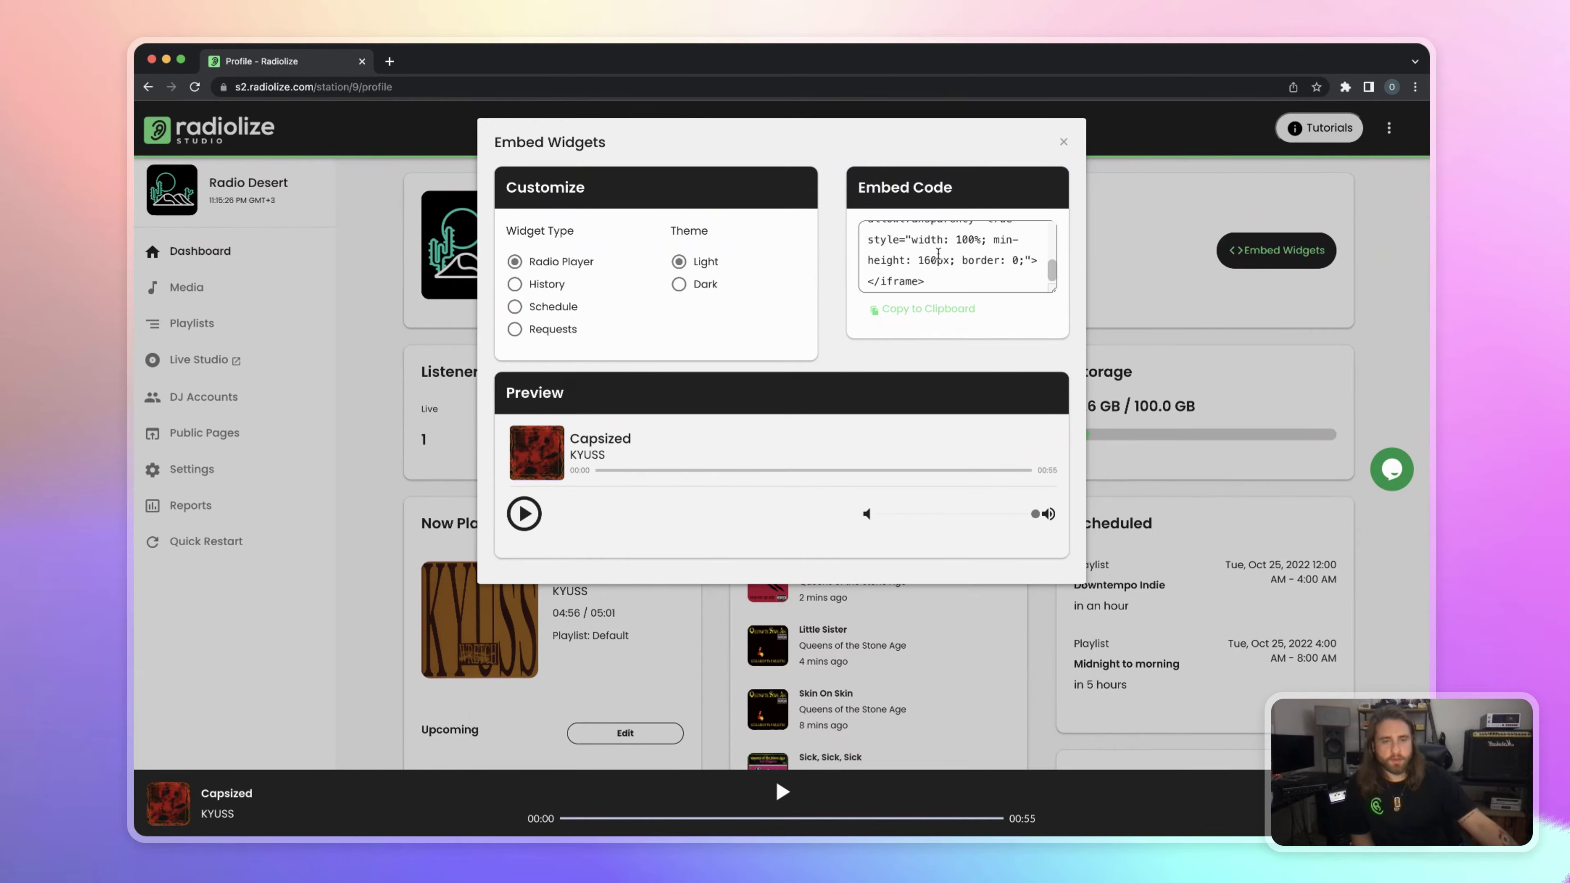
scroll(956, 254, "up", 1)
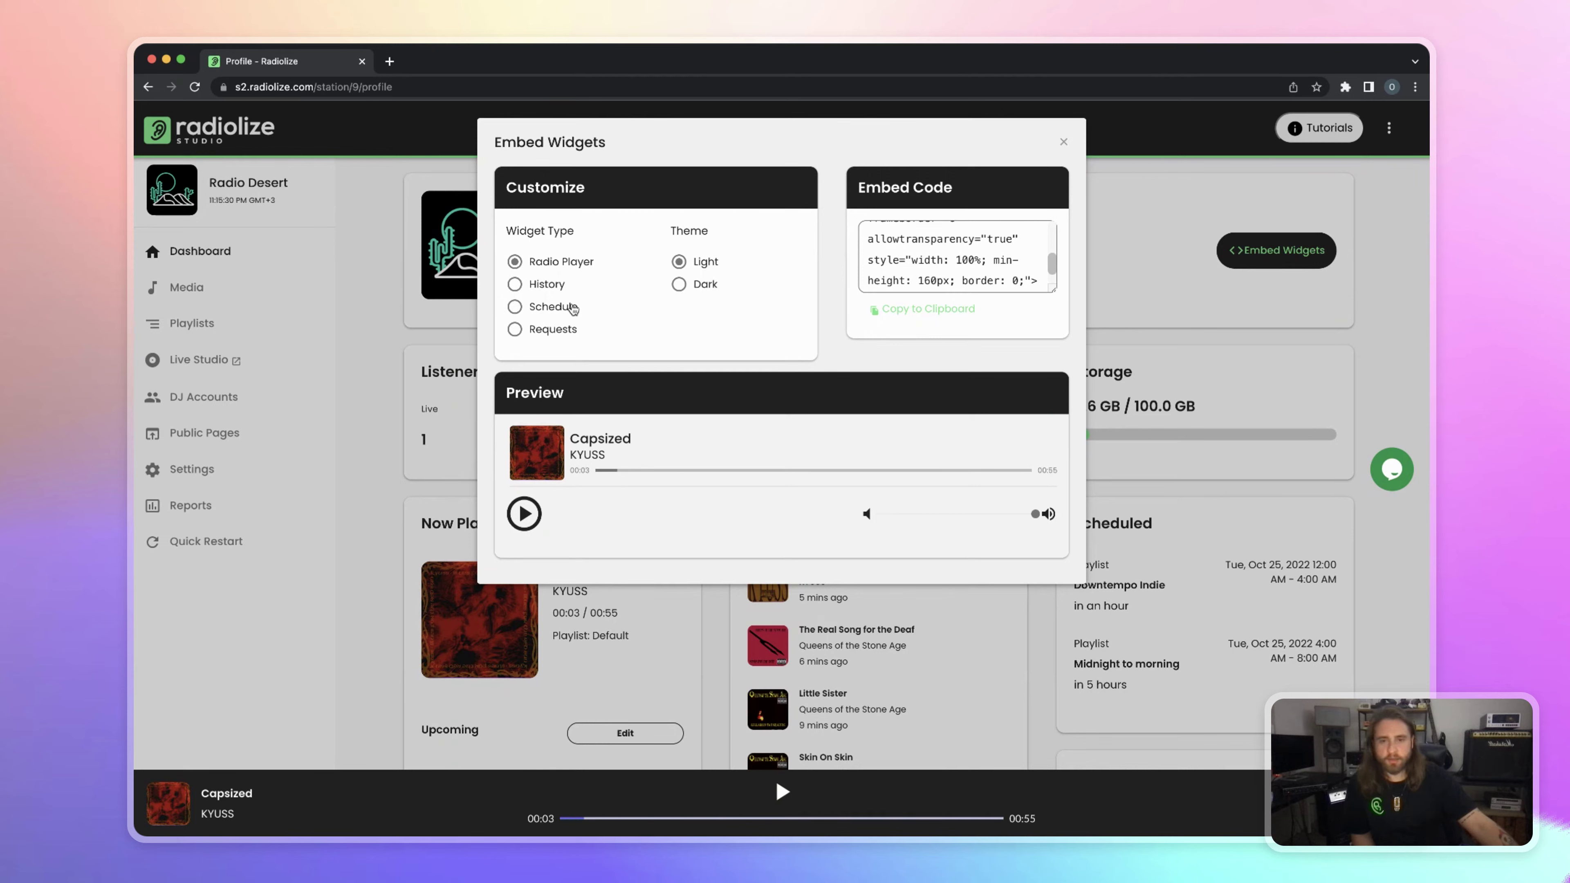
left_click(1102, 306)
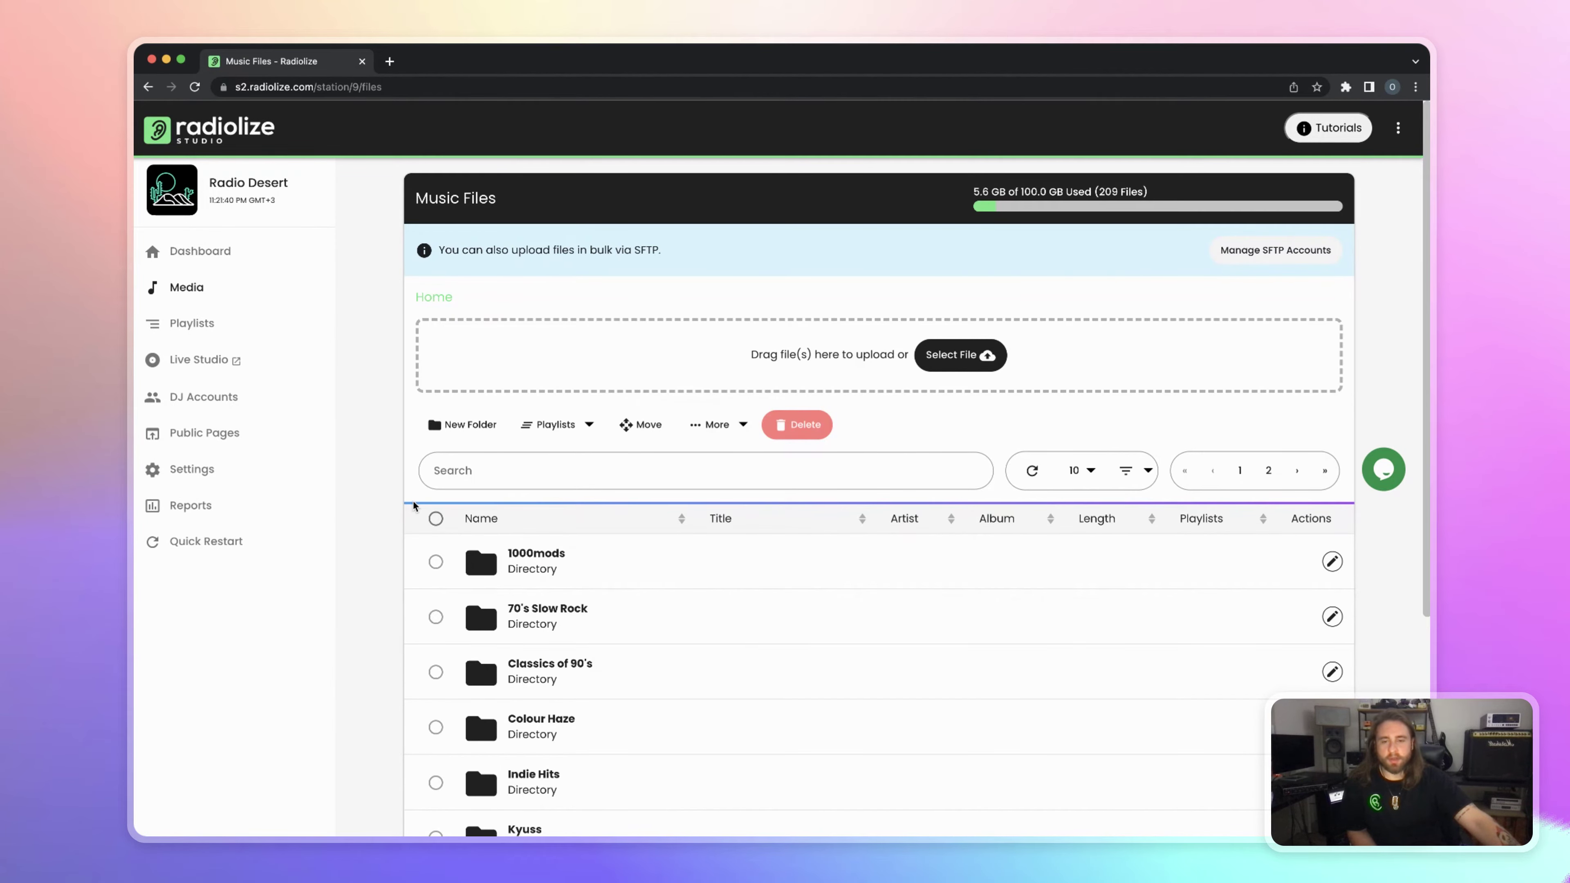
Browse the Music Files folders and open the 70's Slow Rock folder
scroll(406, 506, "down", 3)
scroll(406, 506, "down", 3)
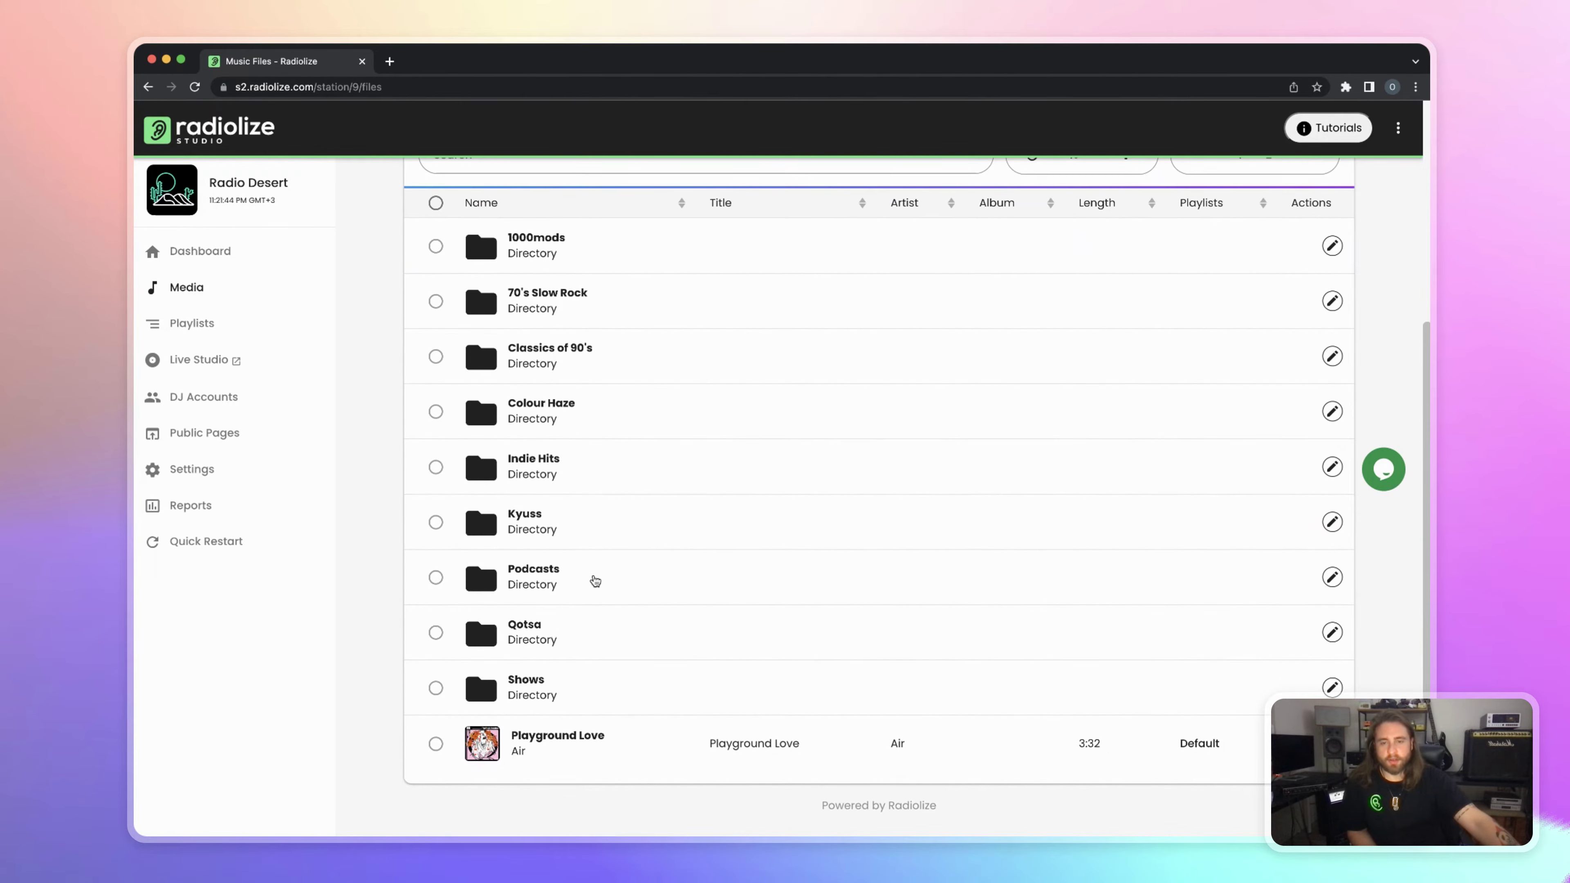
scroll(589, 563, "up", 6)
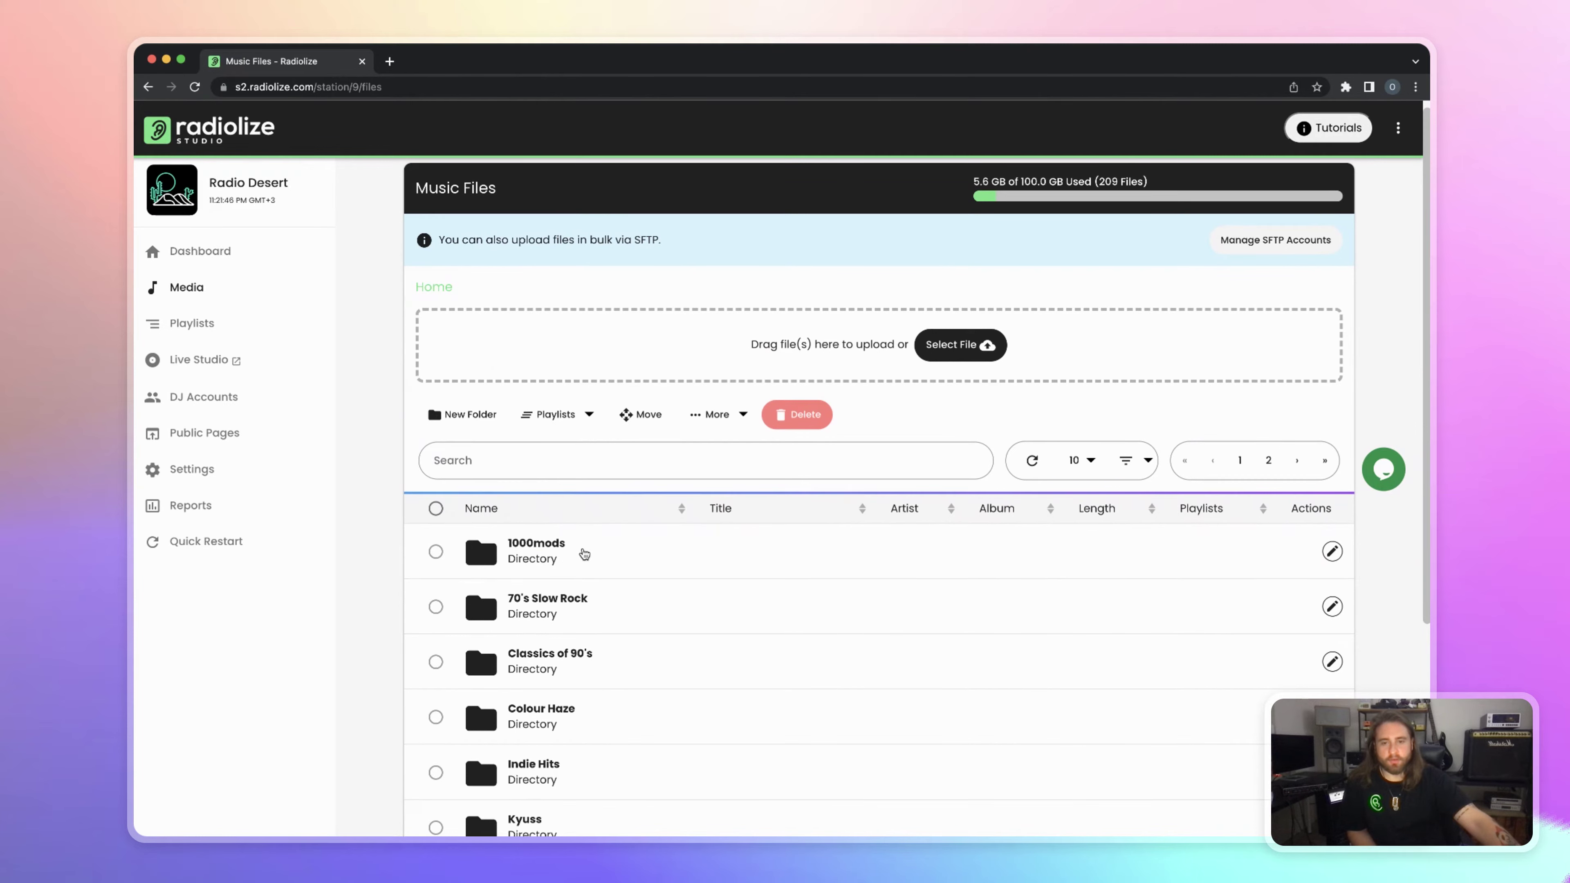
scroll(569, 570, "down", 5)
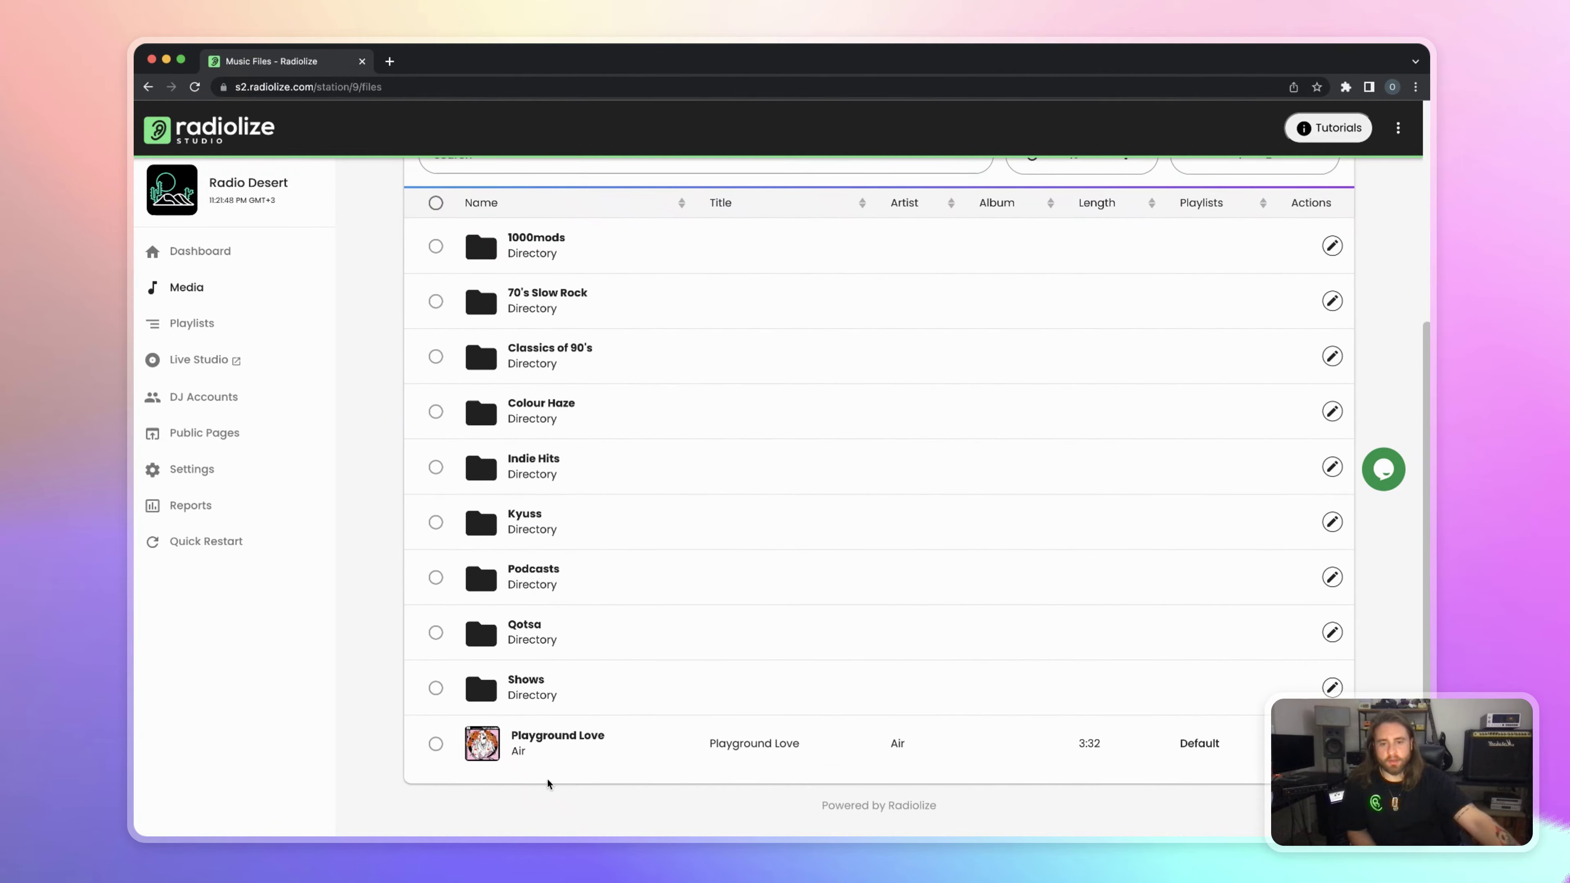
scroll(586, 672, "up", 5)
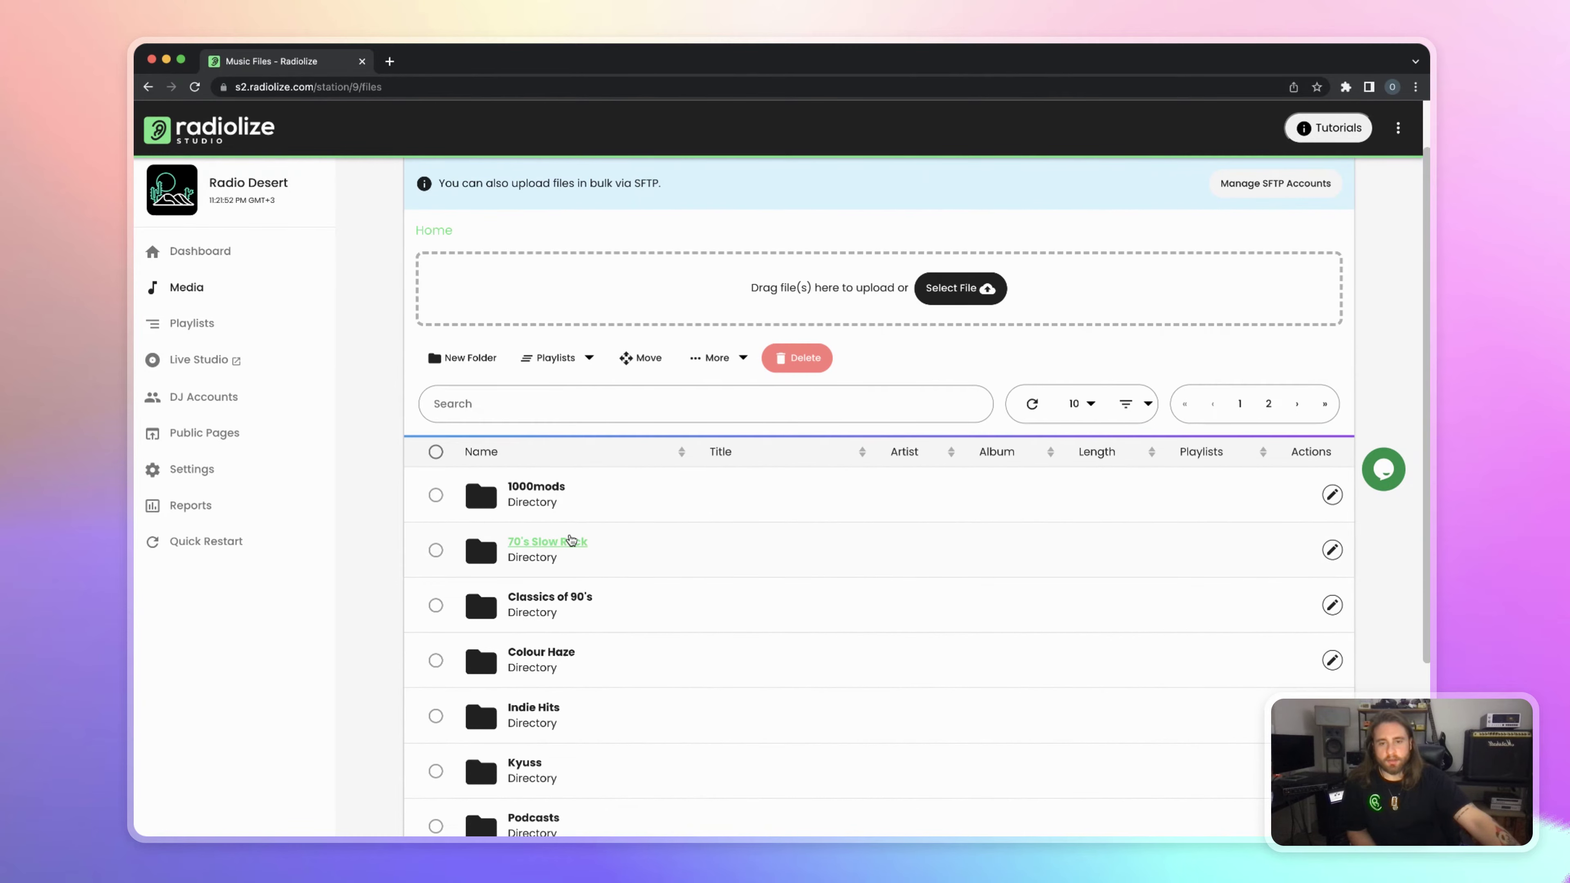
left_click(556, 550)
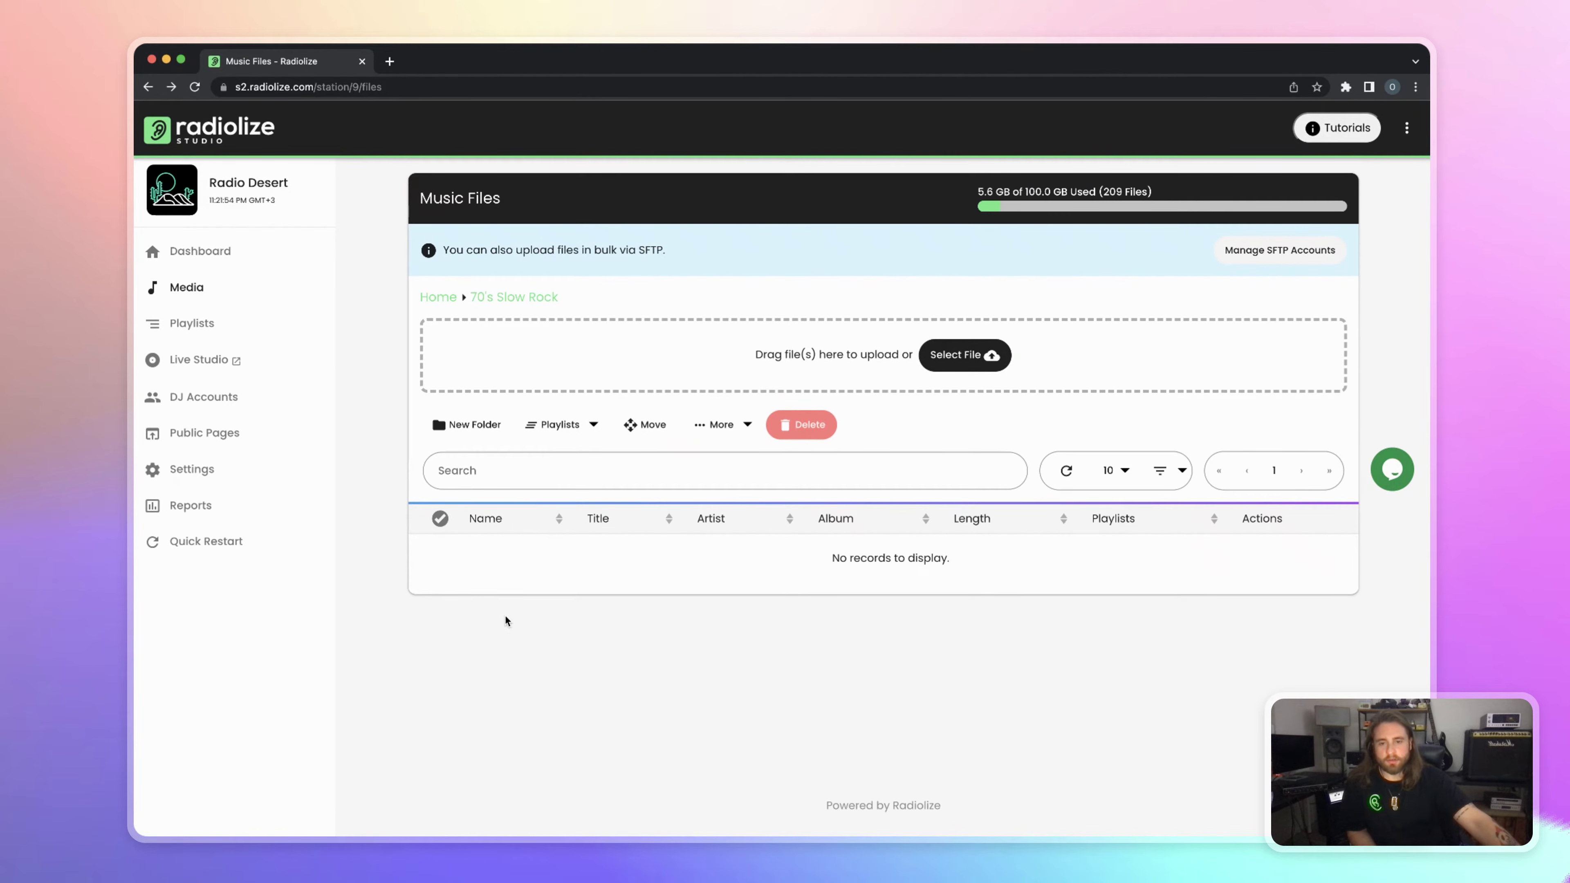
Return to the root music folder and open the Kyuss folder
left_click(445, 299)
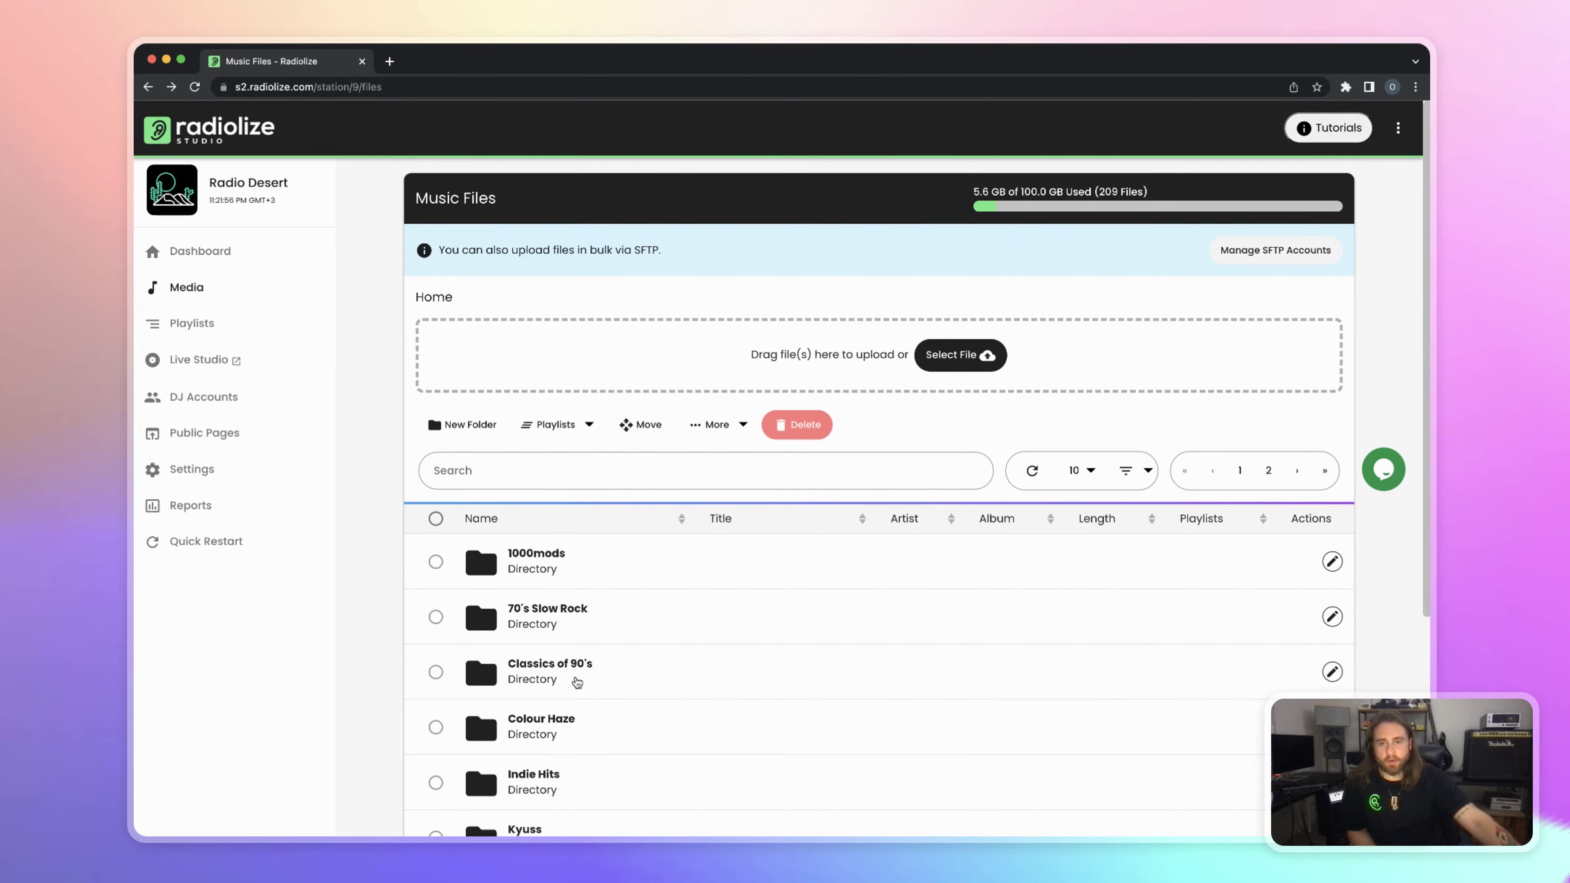
scroll(540, 680, "down", 5)
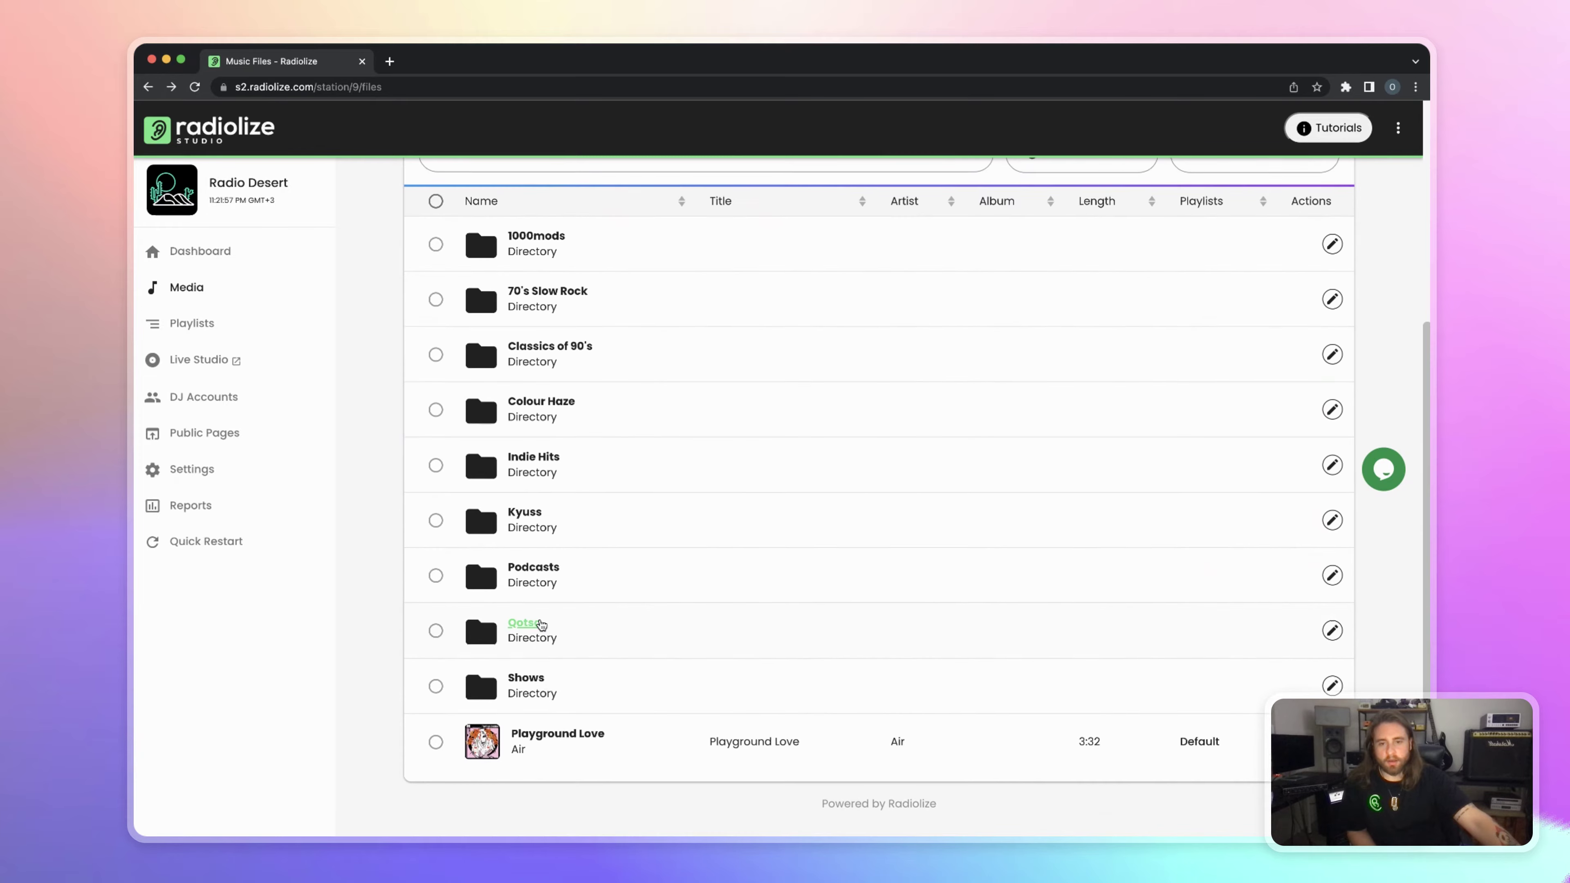
left_click(524, 518)
Open the Green Machine 2018 album and select Space Cadet, Demon Cleaner and Gardenia
left_click(542, 598)
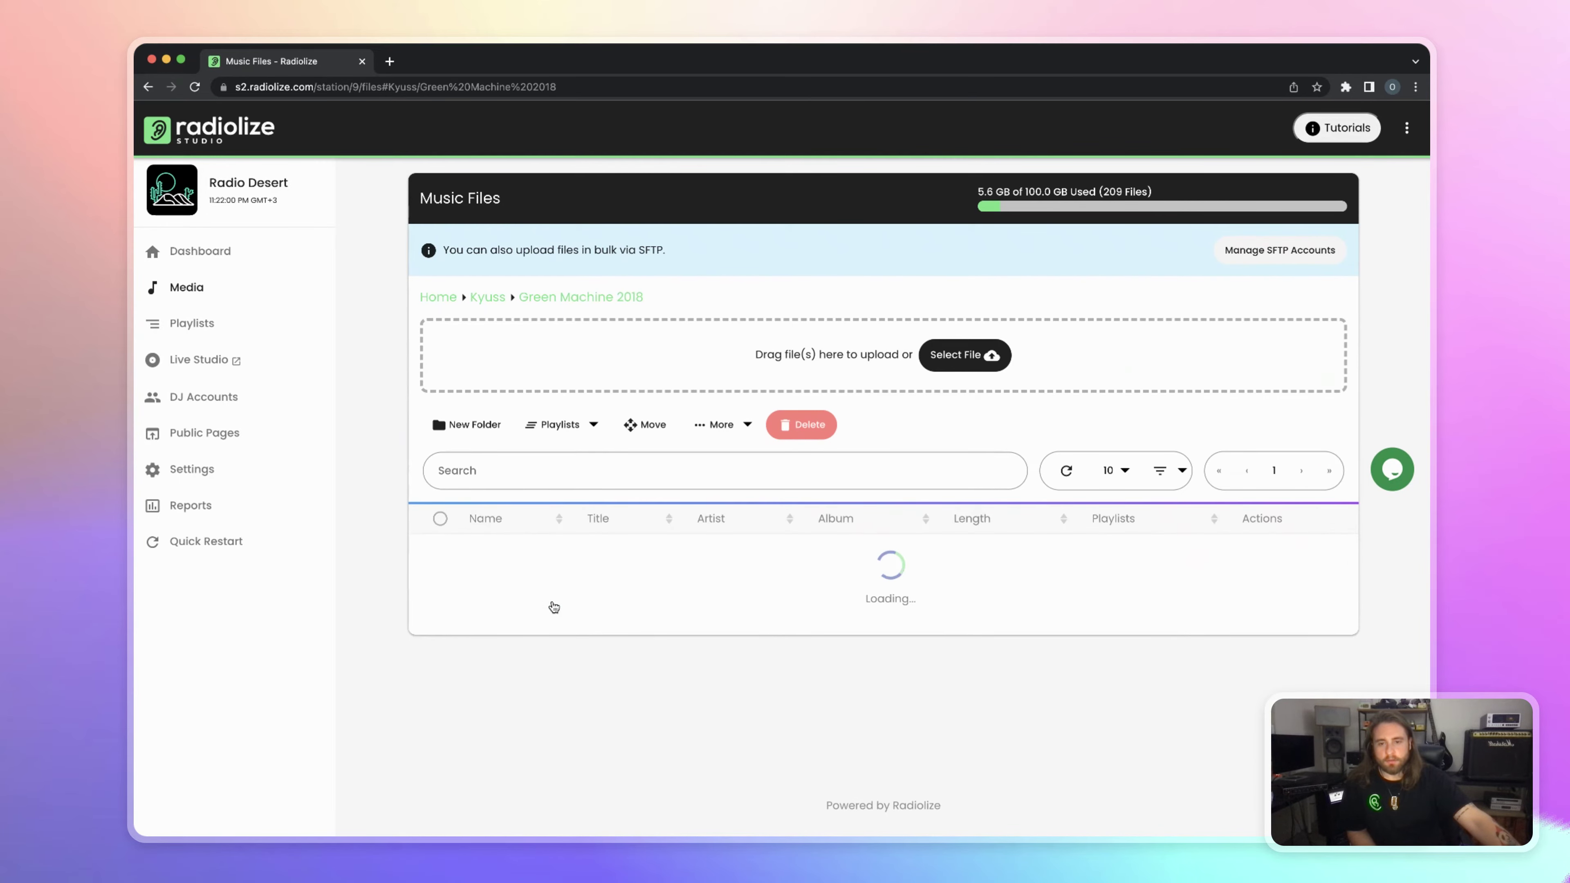
left_click(436, 619)
left_click(435, 675)
left_click(436, 733)
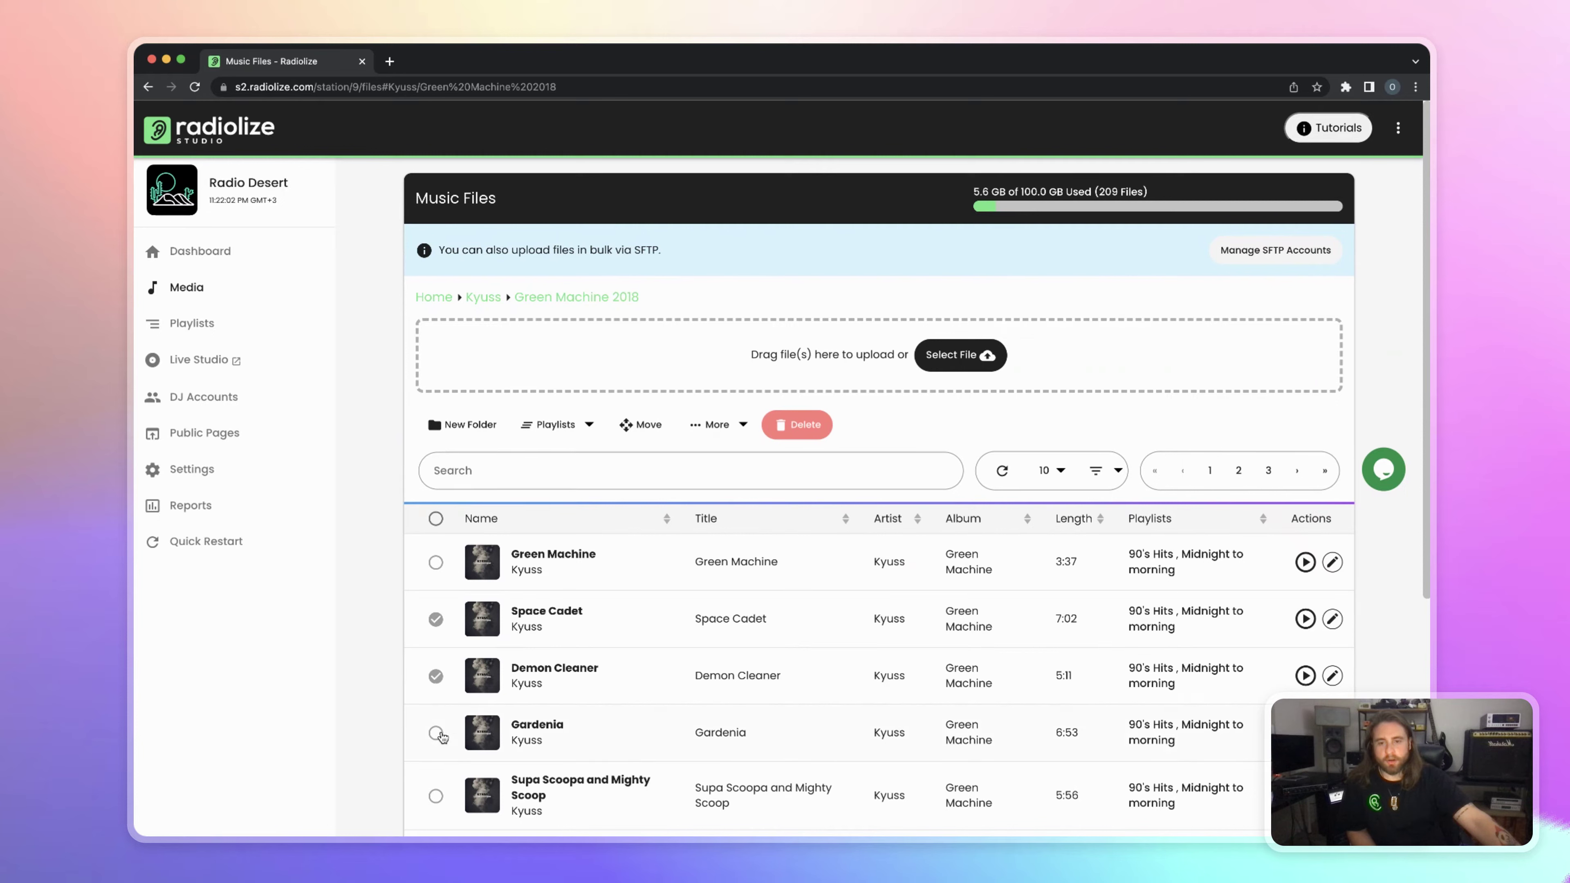
Assign the selected tracks to the Default and Slow Rock playlists, save, and return Home
left_click(555, 425)
left_click(532, 492)
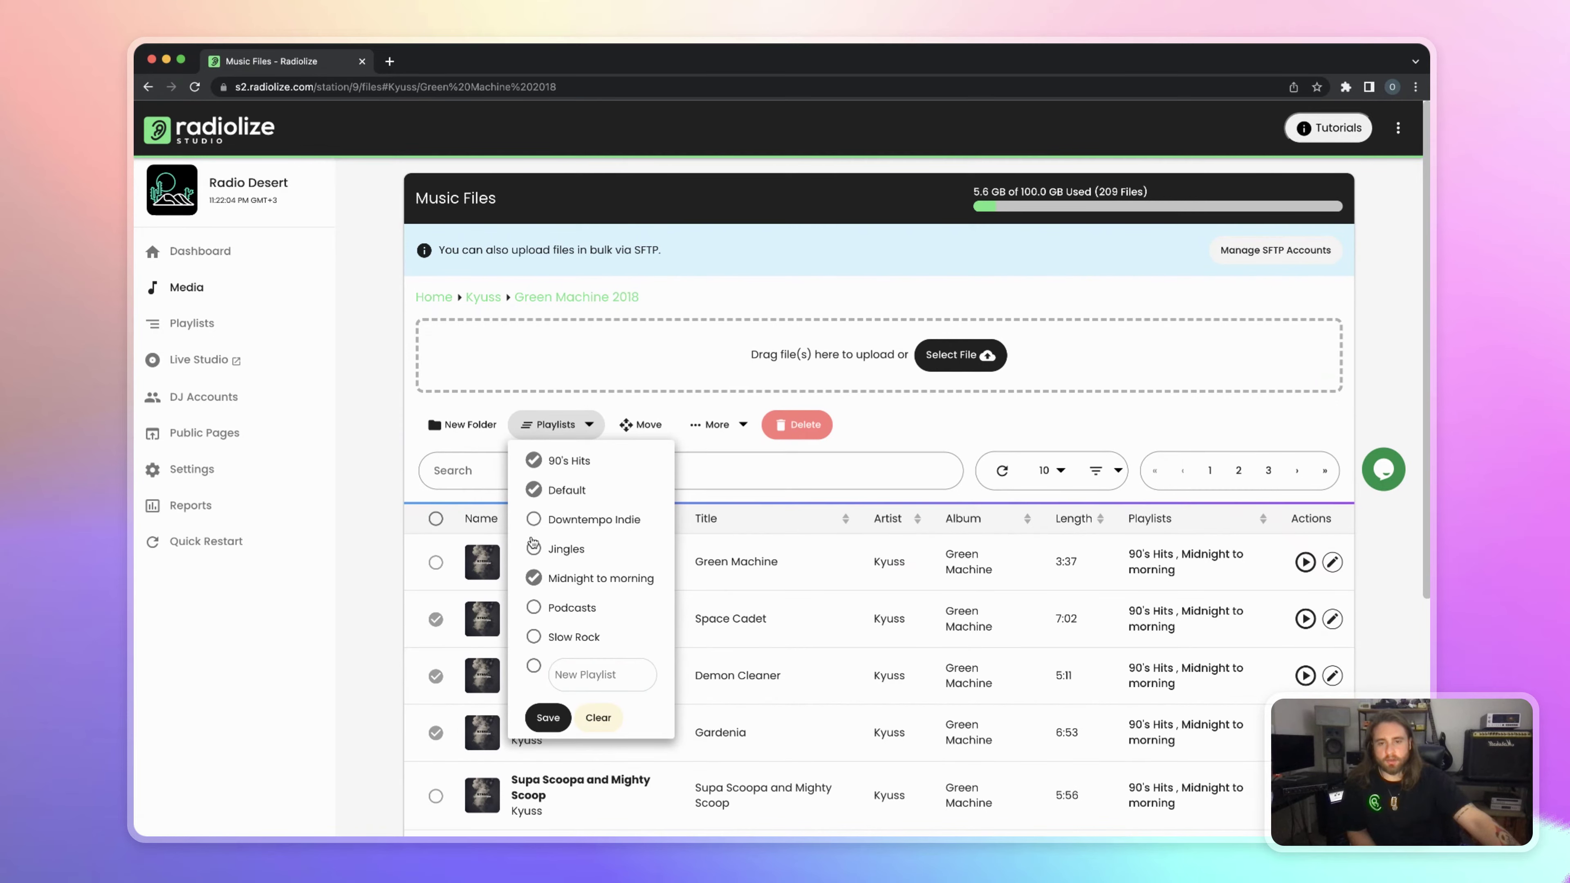
left_click(533, 636)
left_click(547, 717)
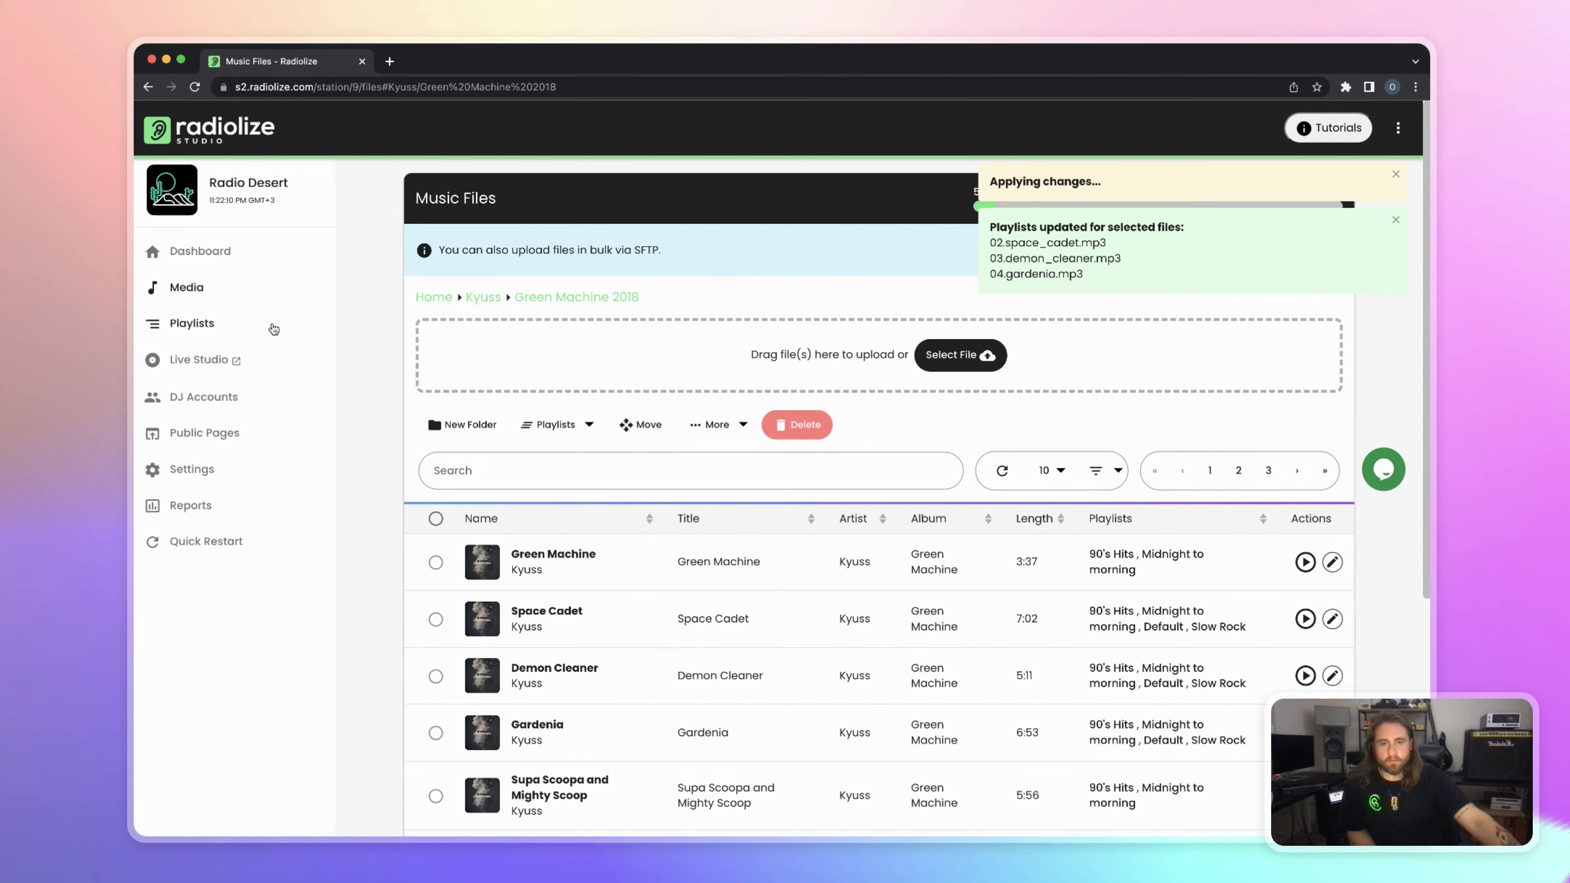
left_click(433, 296)
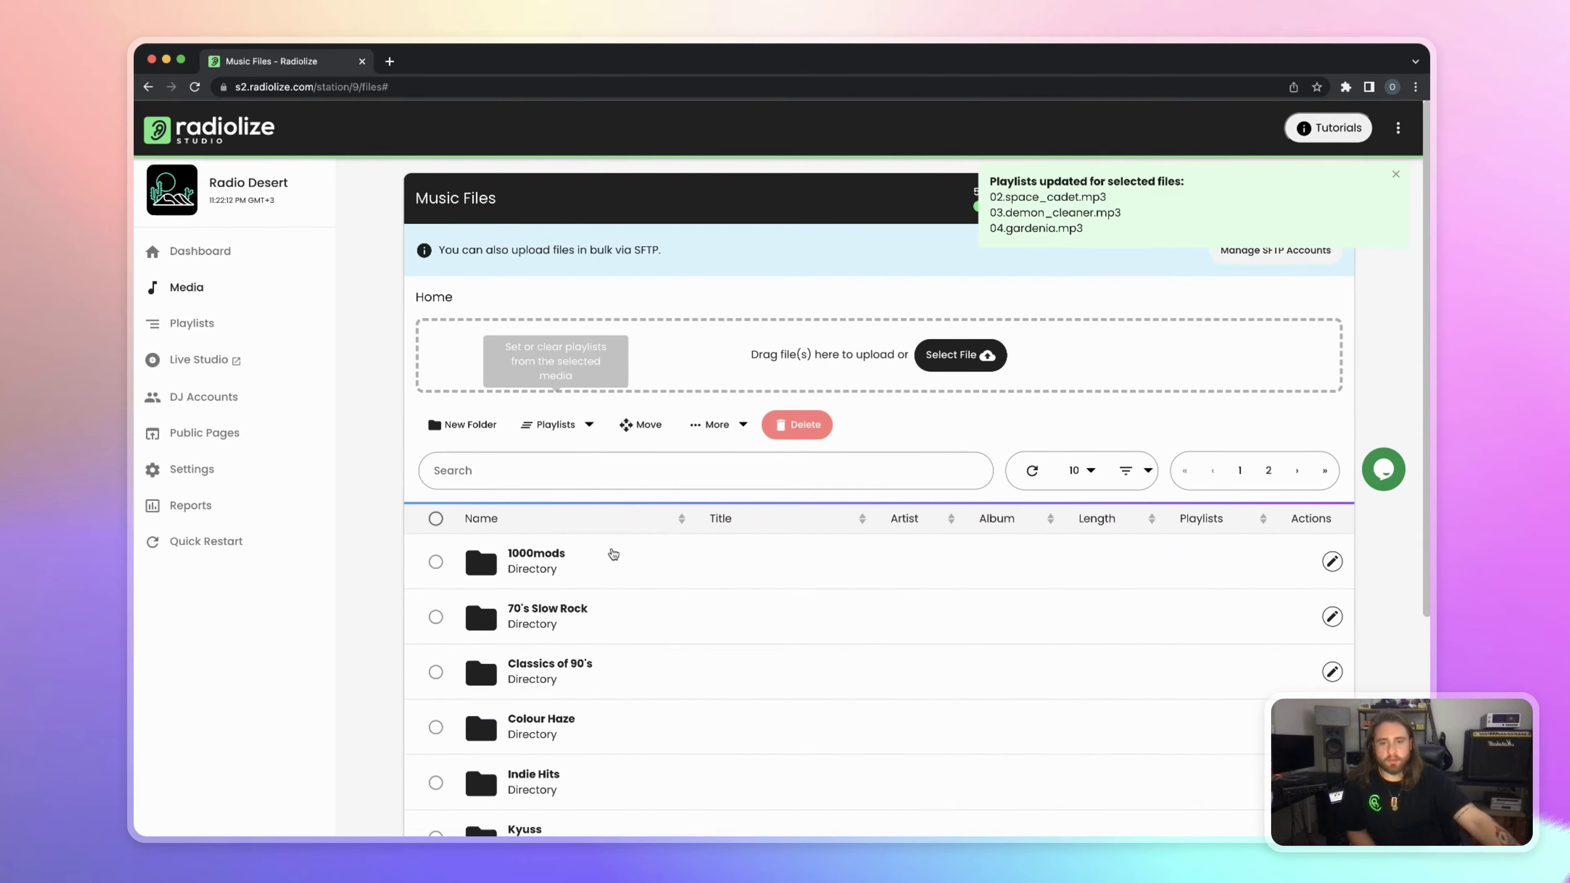
Scroll through the root music folders, then go to the station's Playlists page
scroll(613, 554, "down", 3)
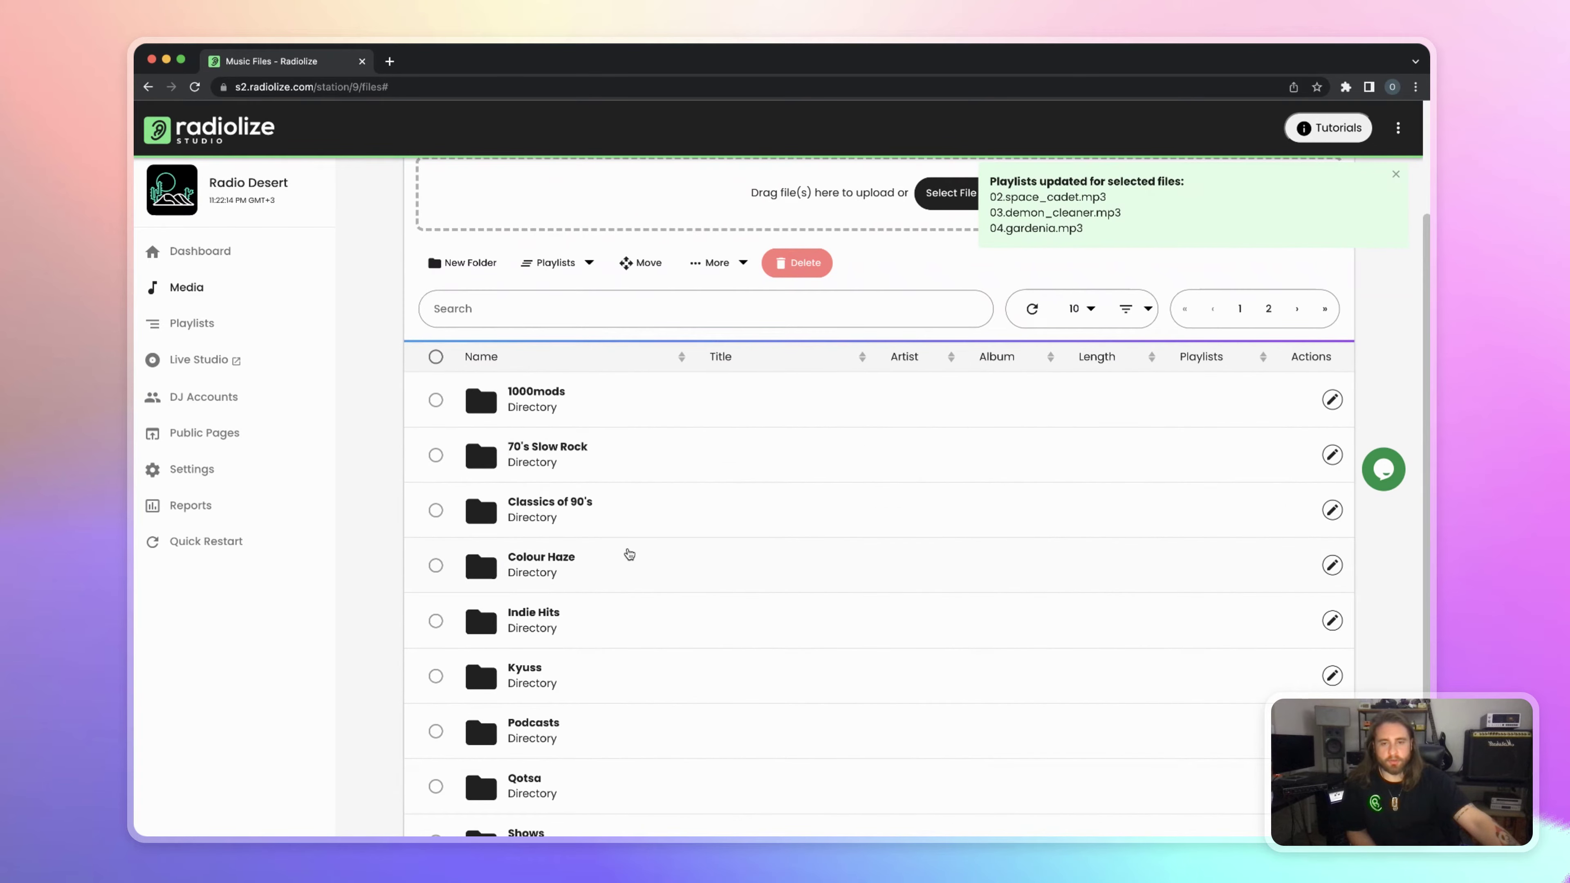
scroll(629, 553, "up", 3)
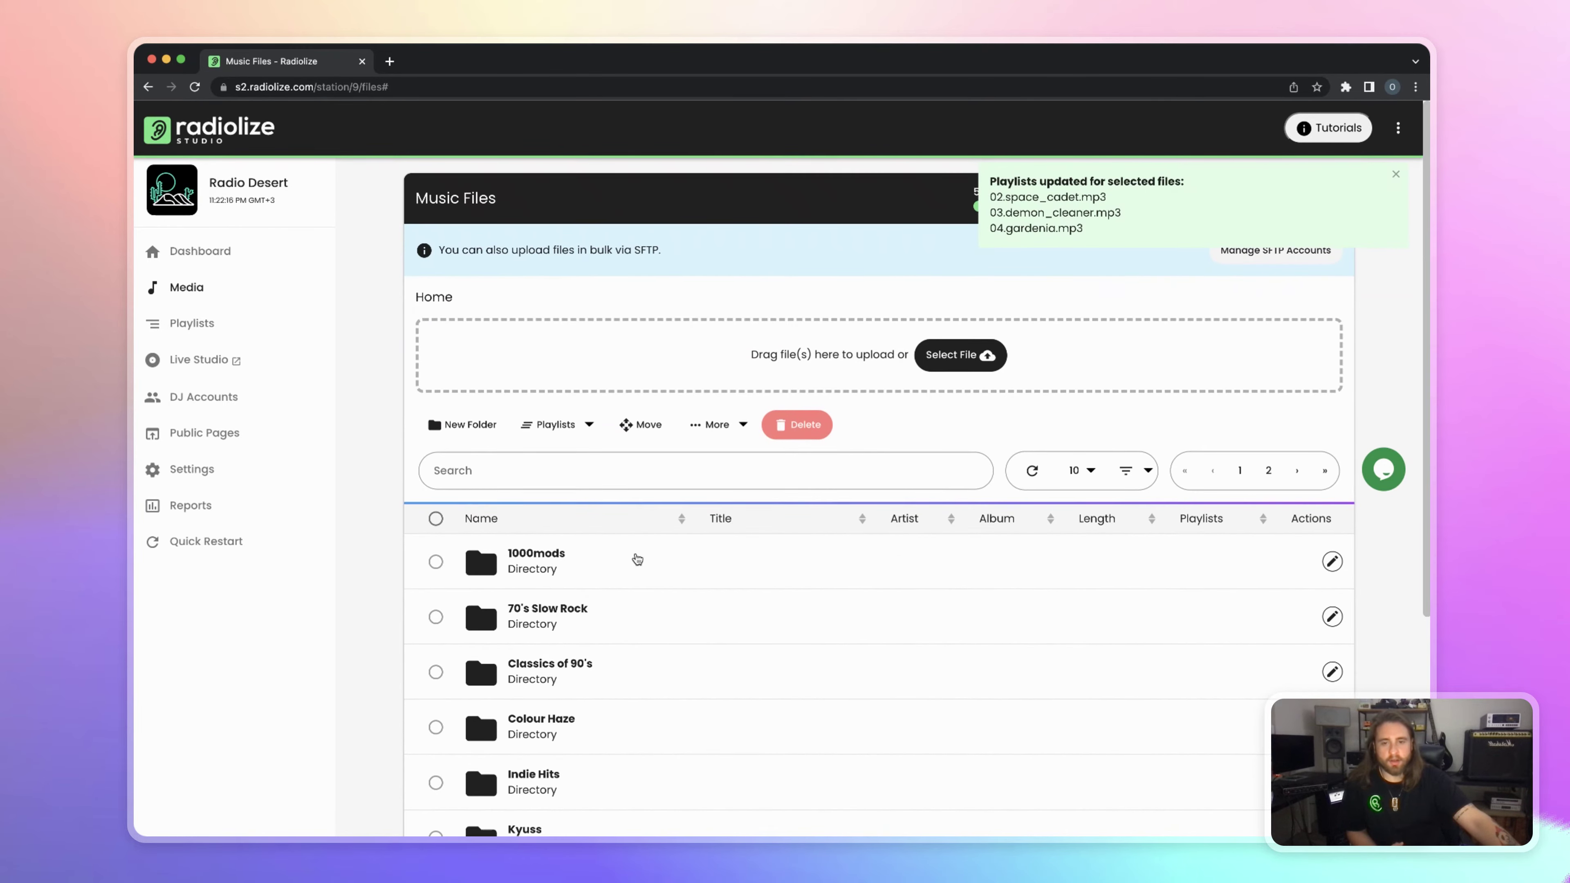
scroll(637, 559, "down", 5)
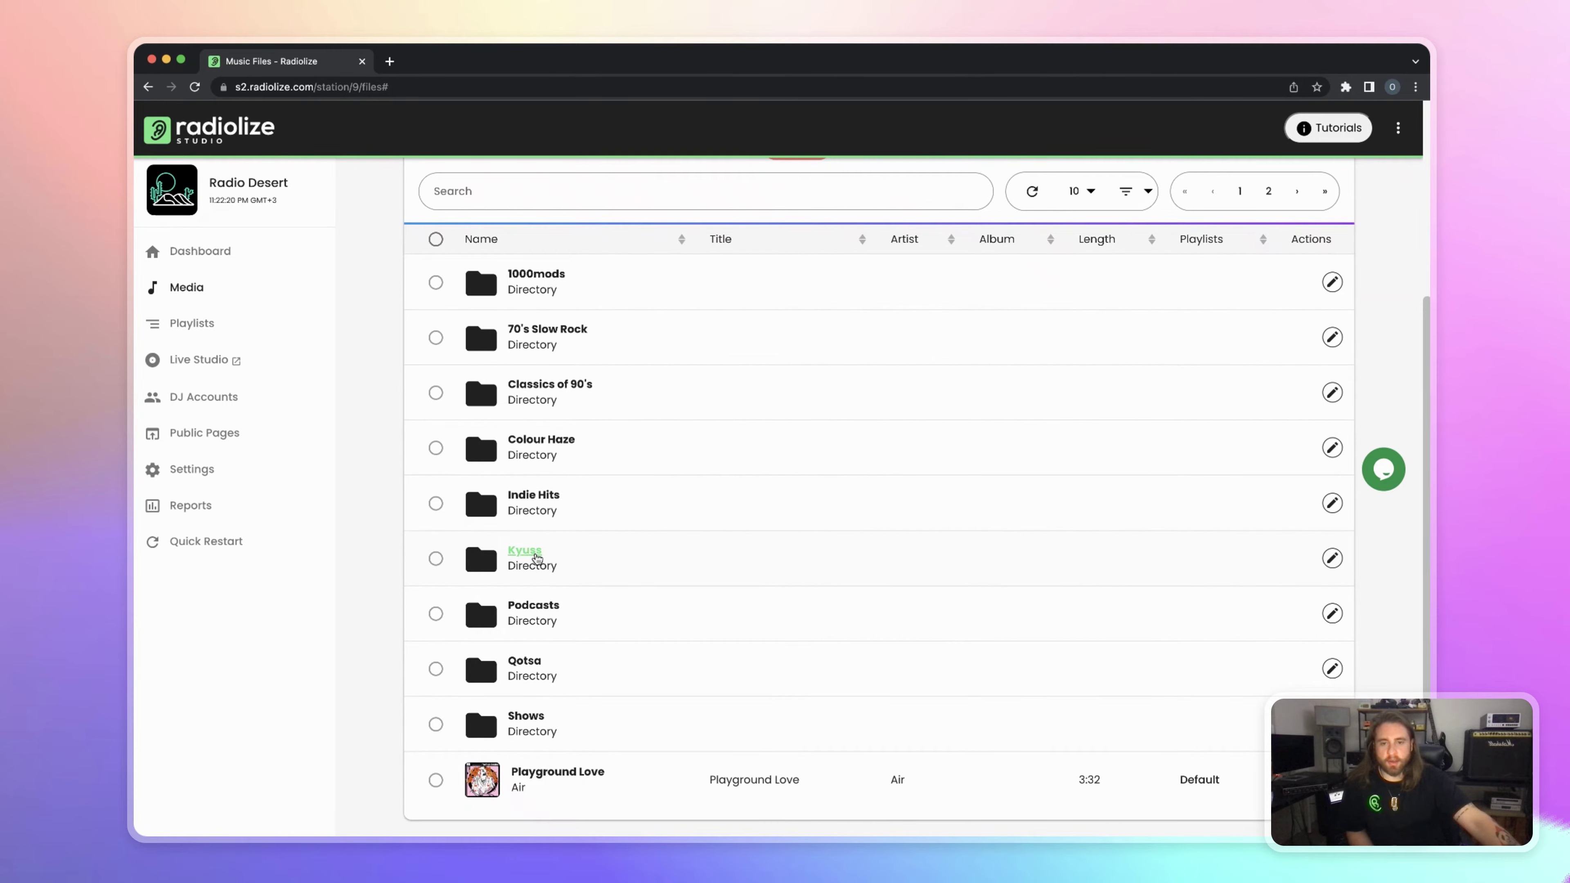
scroll(642, 508, "up", 5)
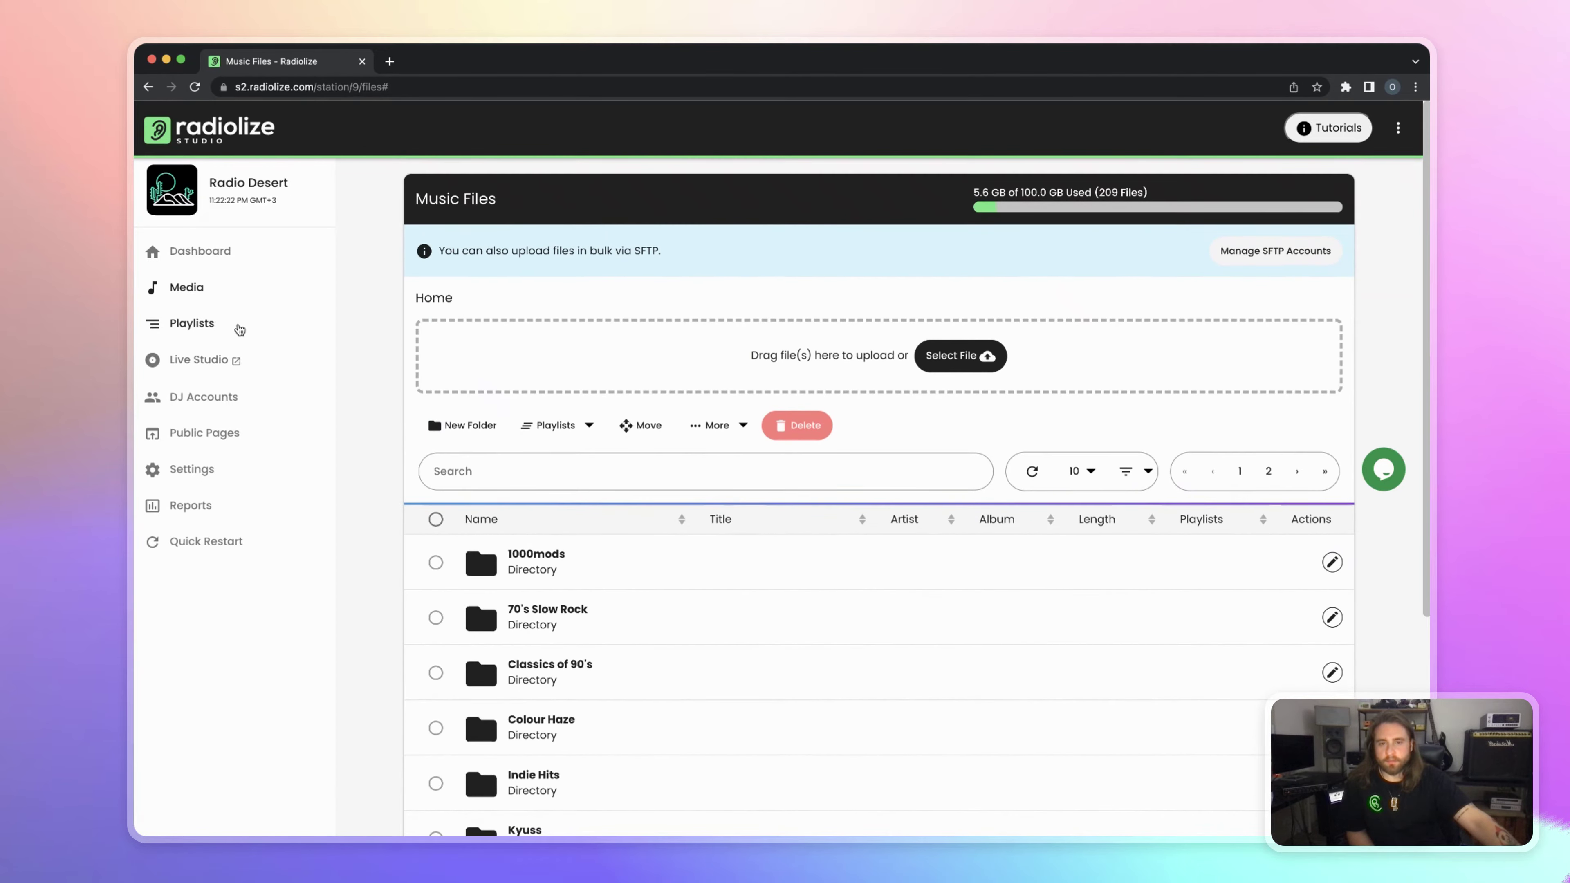
left_click(240, 328)
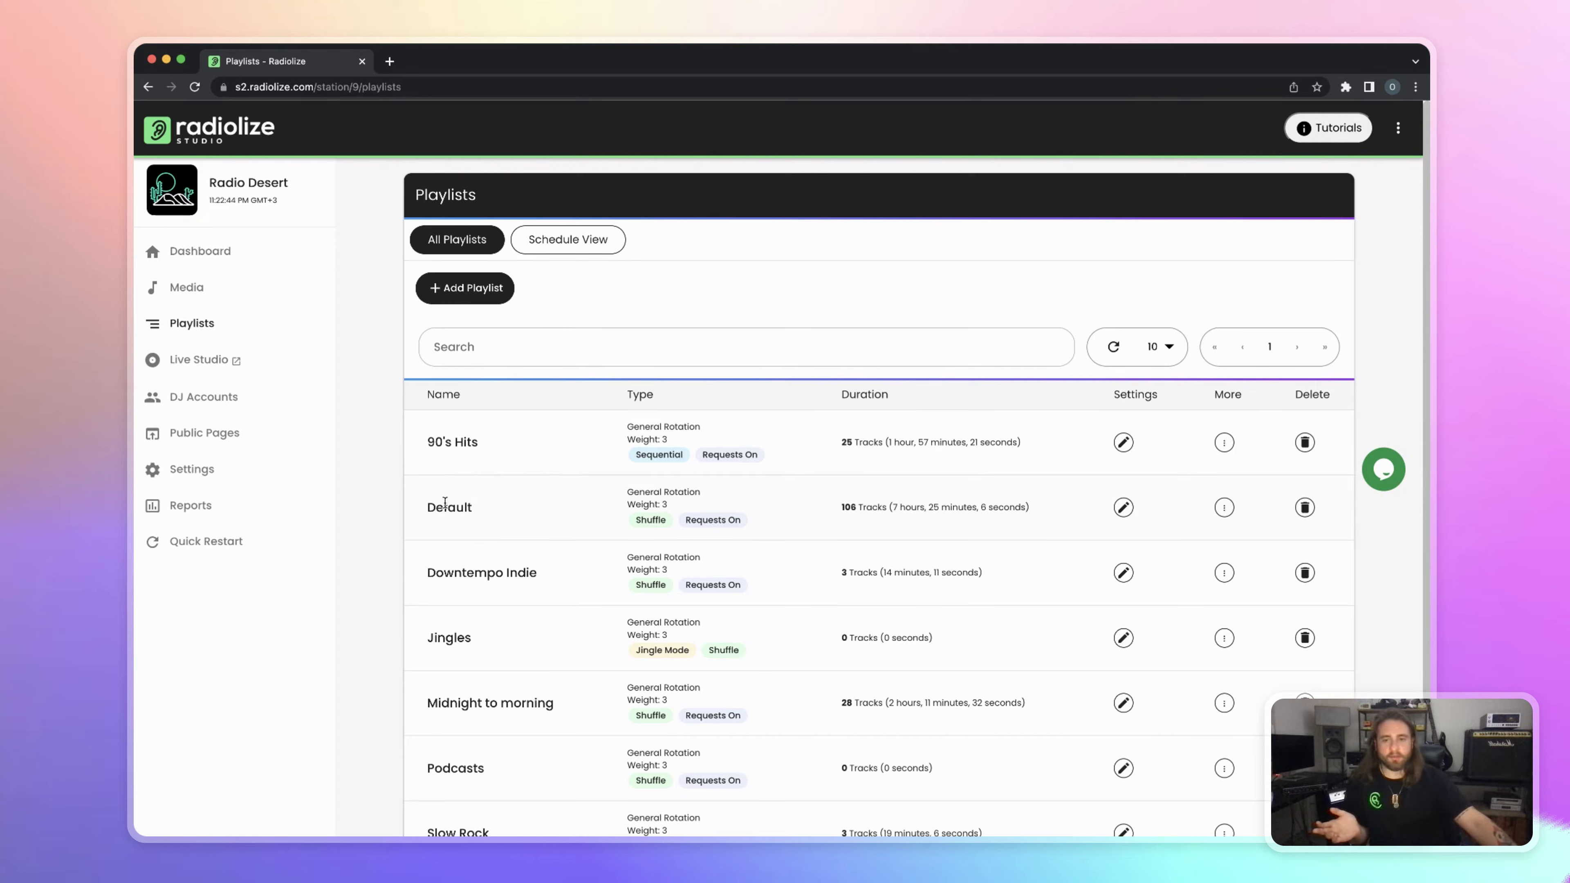
left_click_drag(421, 511, 872, 494)
left_click(1123, 506)
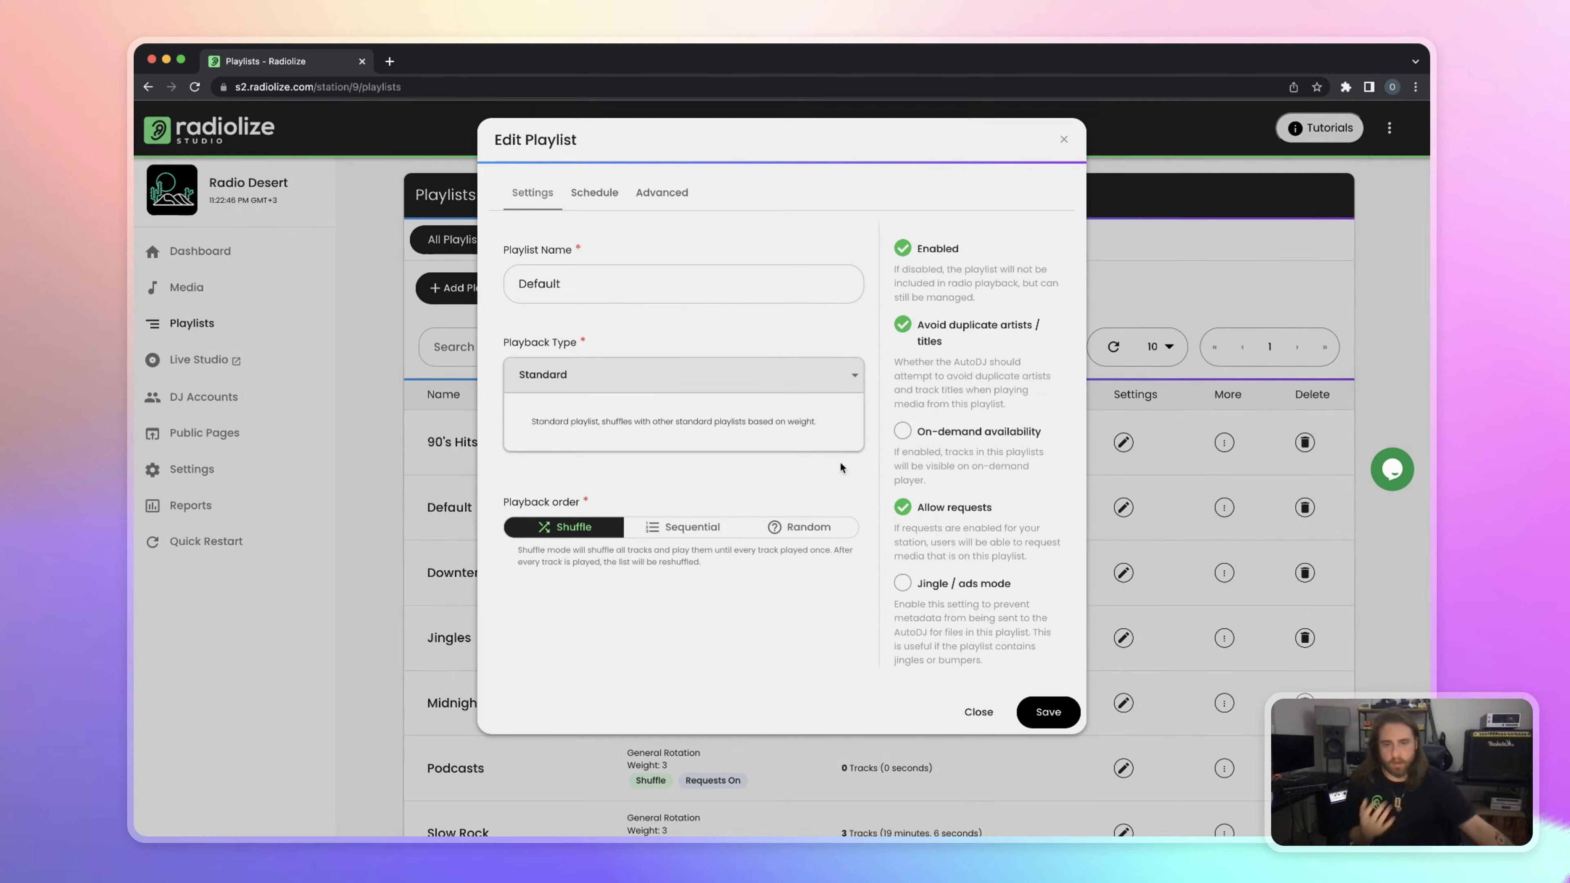
left_click(412, 343)
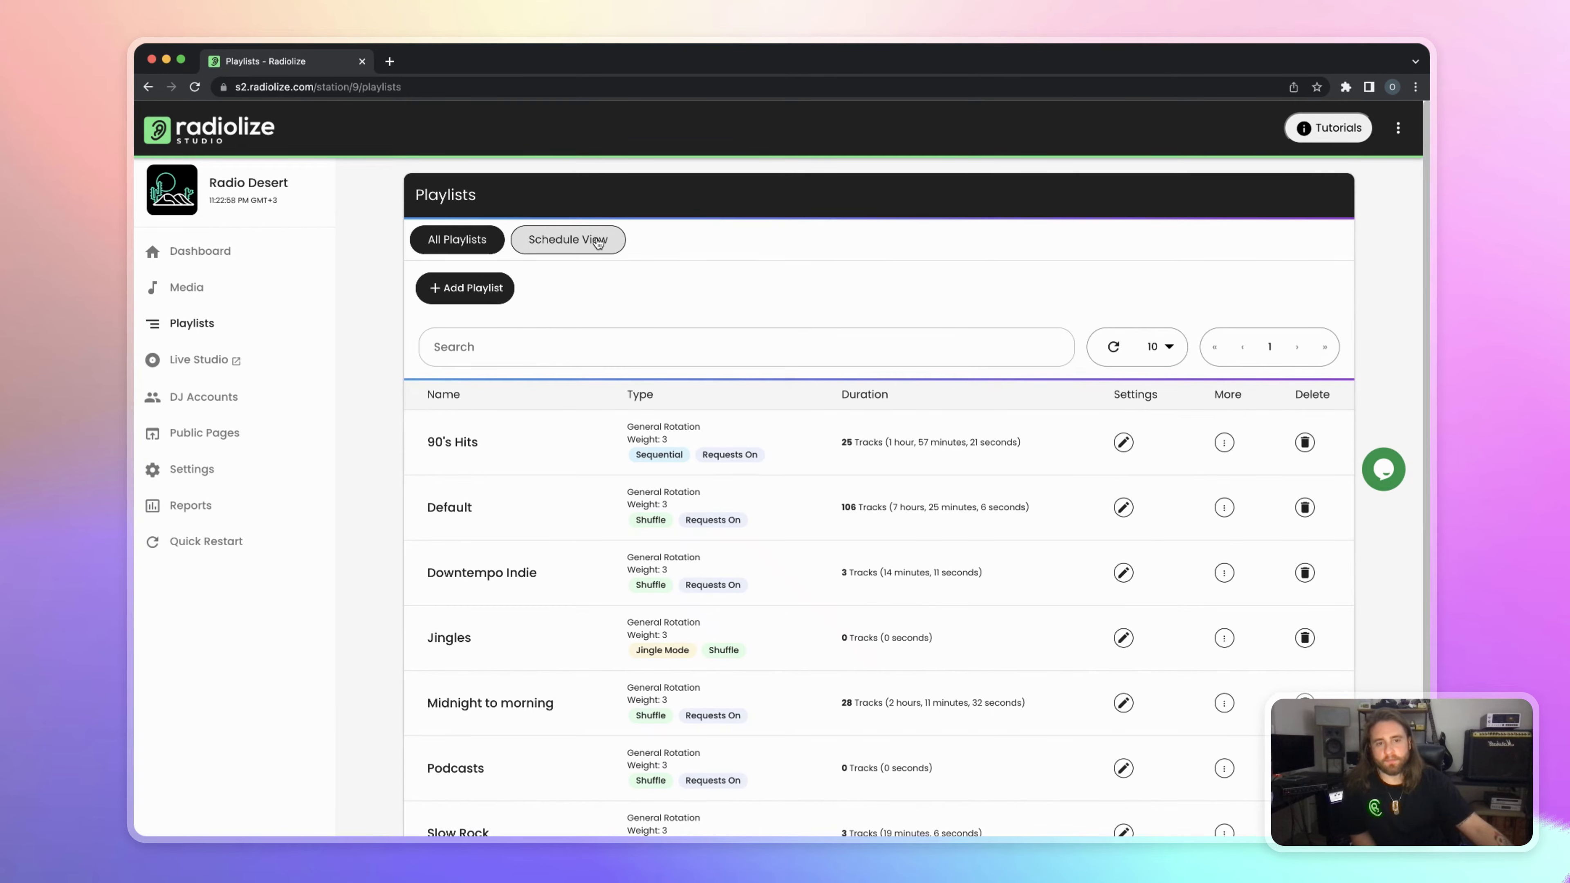
Inspect the 90's Hits Schedule and Advanced settings, then switch Playlists to Schedule View
left_click(1123, 443)
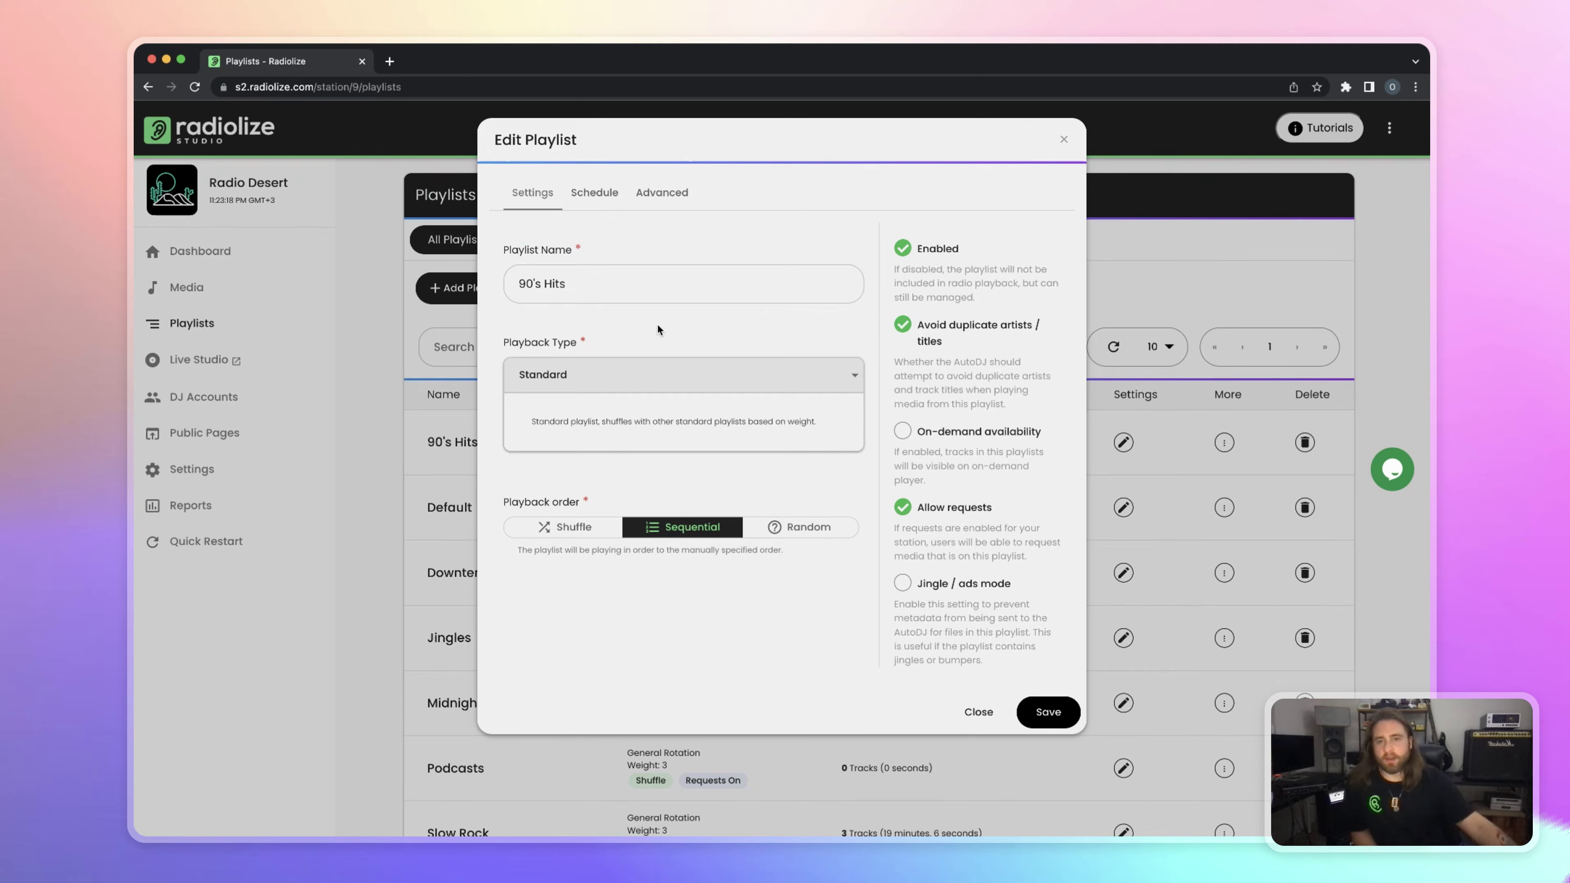
left_click(596, 194)
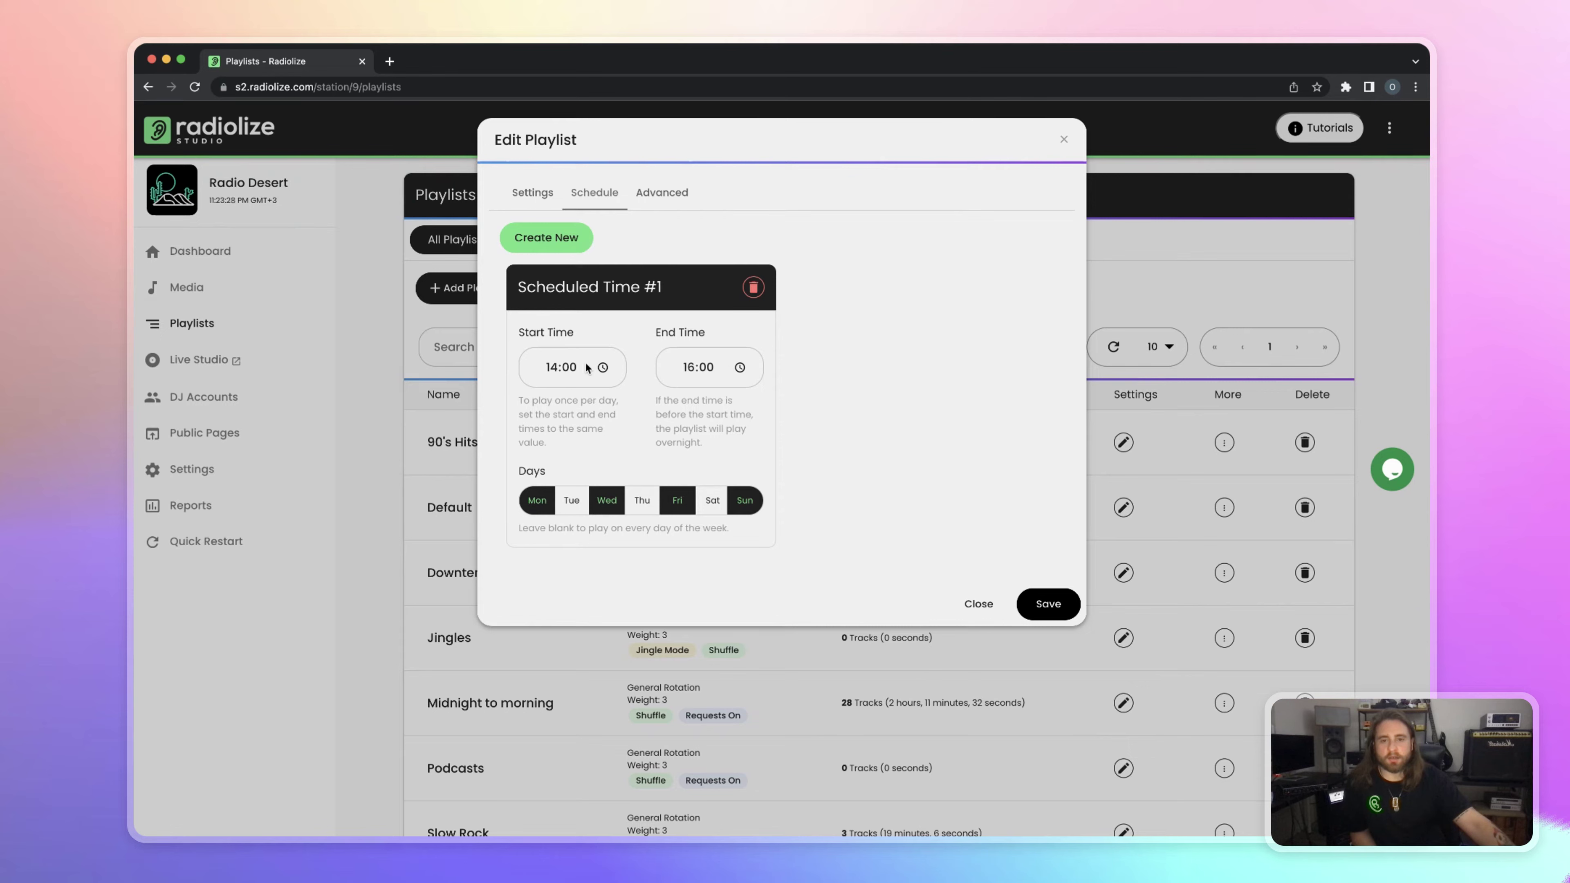
left_click(661, 199)
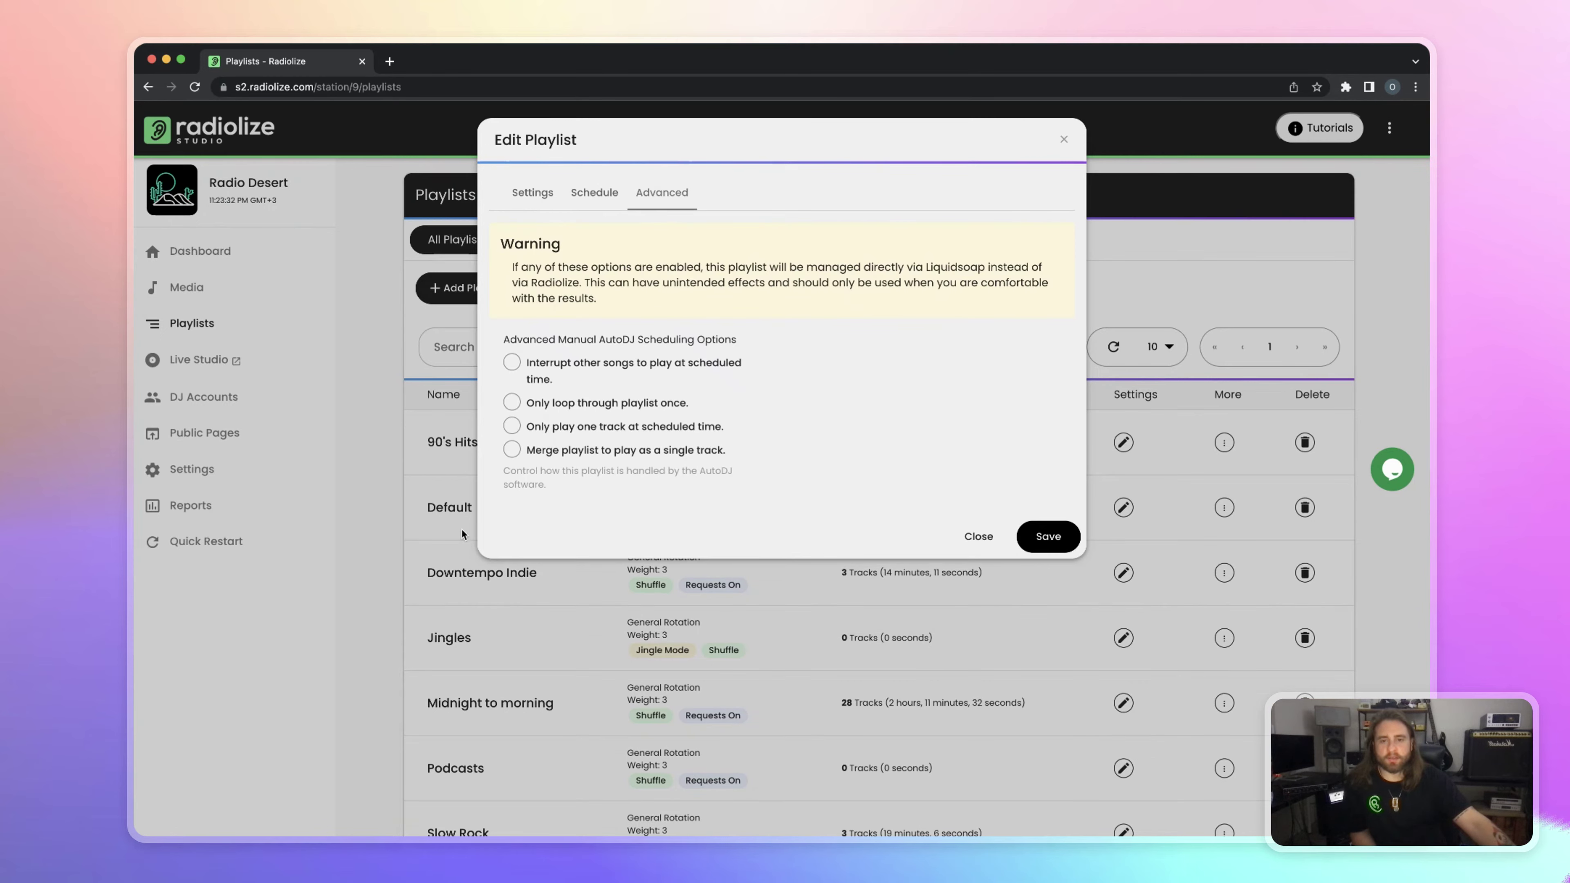
left_click(419, 433)
left_click(568, 239)
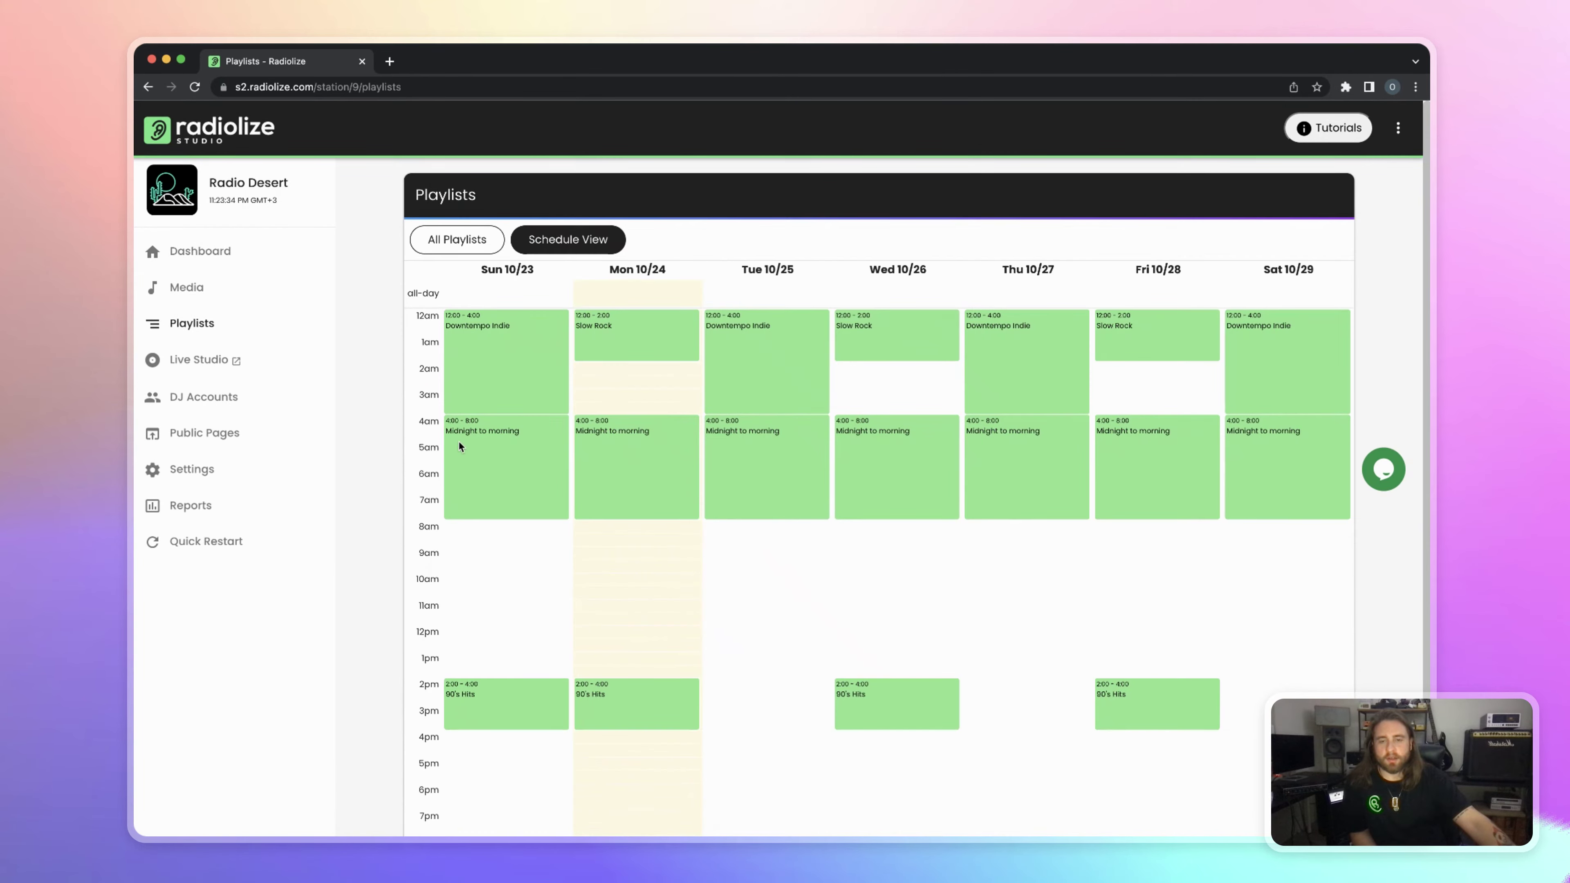
scroll(393, 426, "down", 2)
scroll(394, 426, "up", 2)
scroll(394, 426, "down", 3)
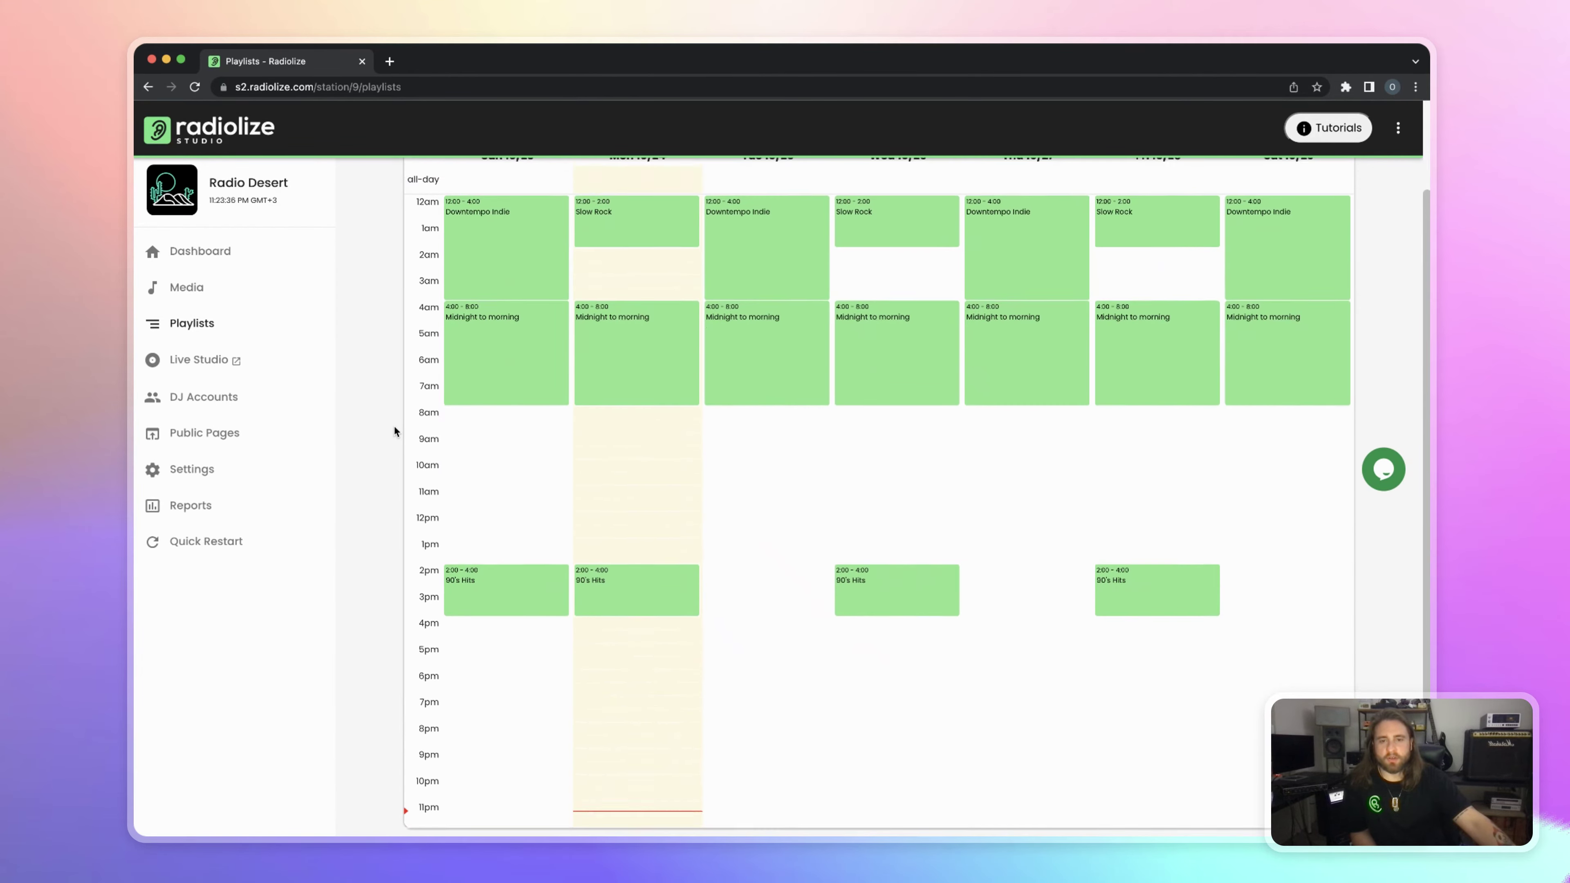
scroll(398, 426, "up", 3)
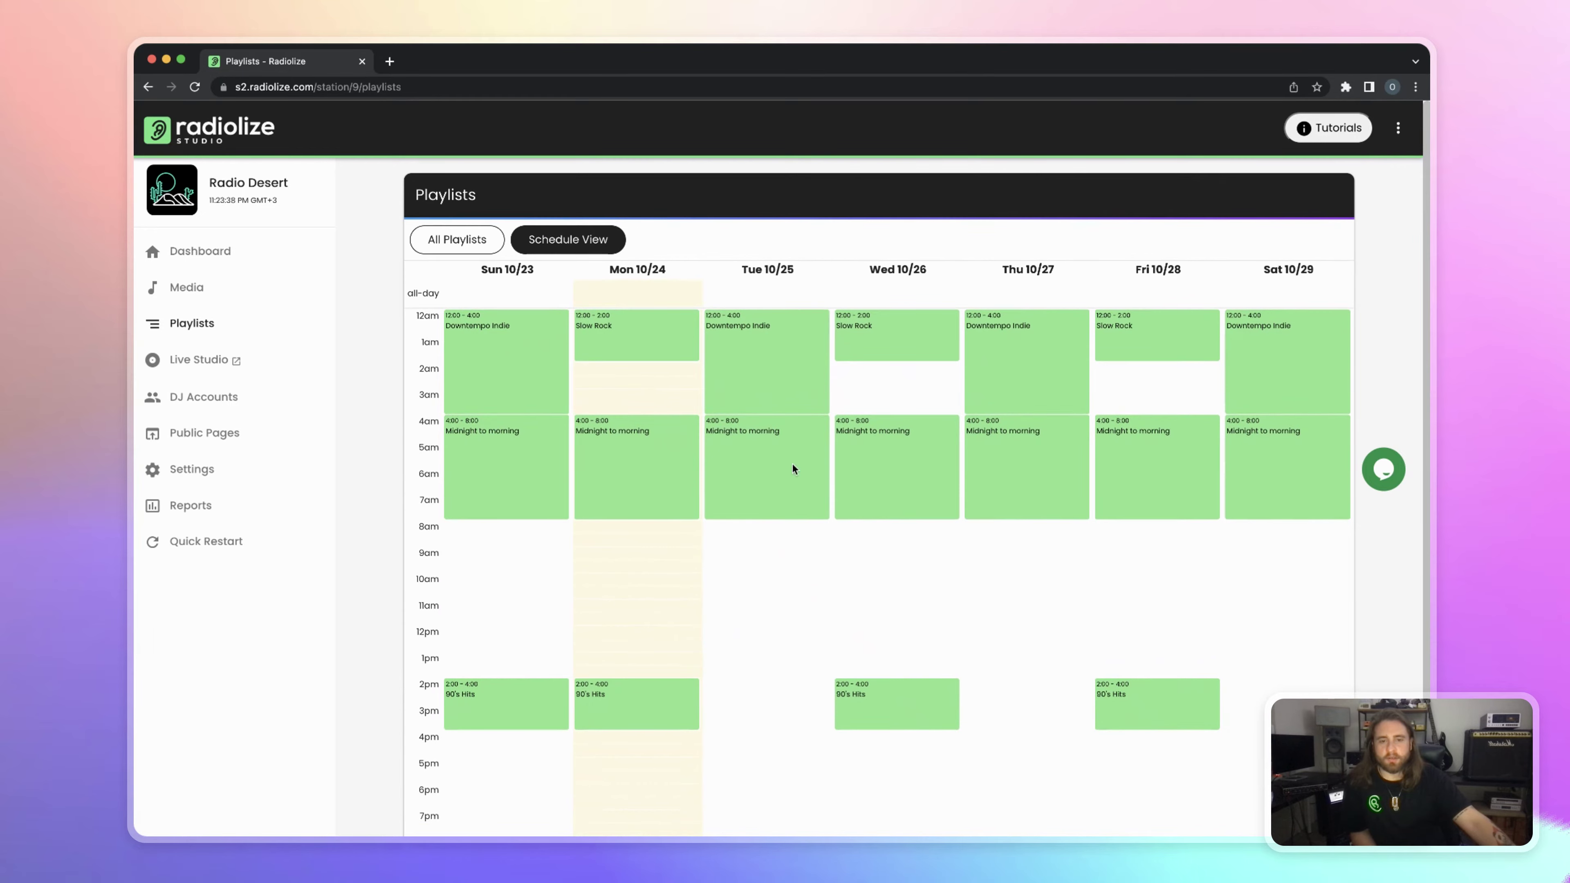
left_click(897, 711)
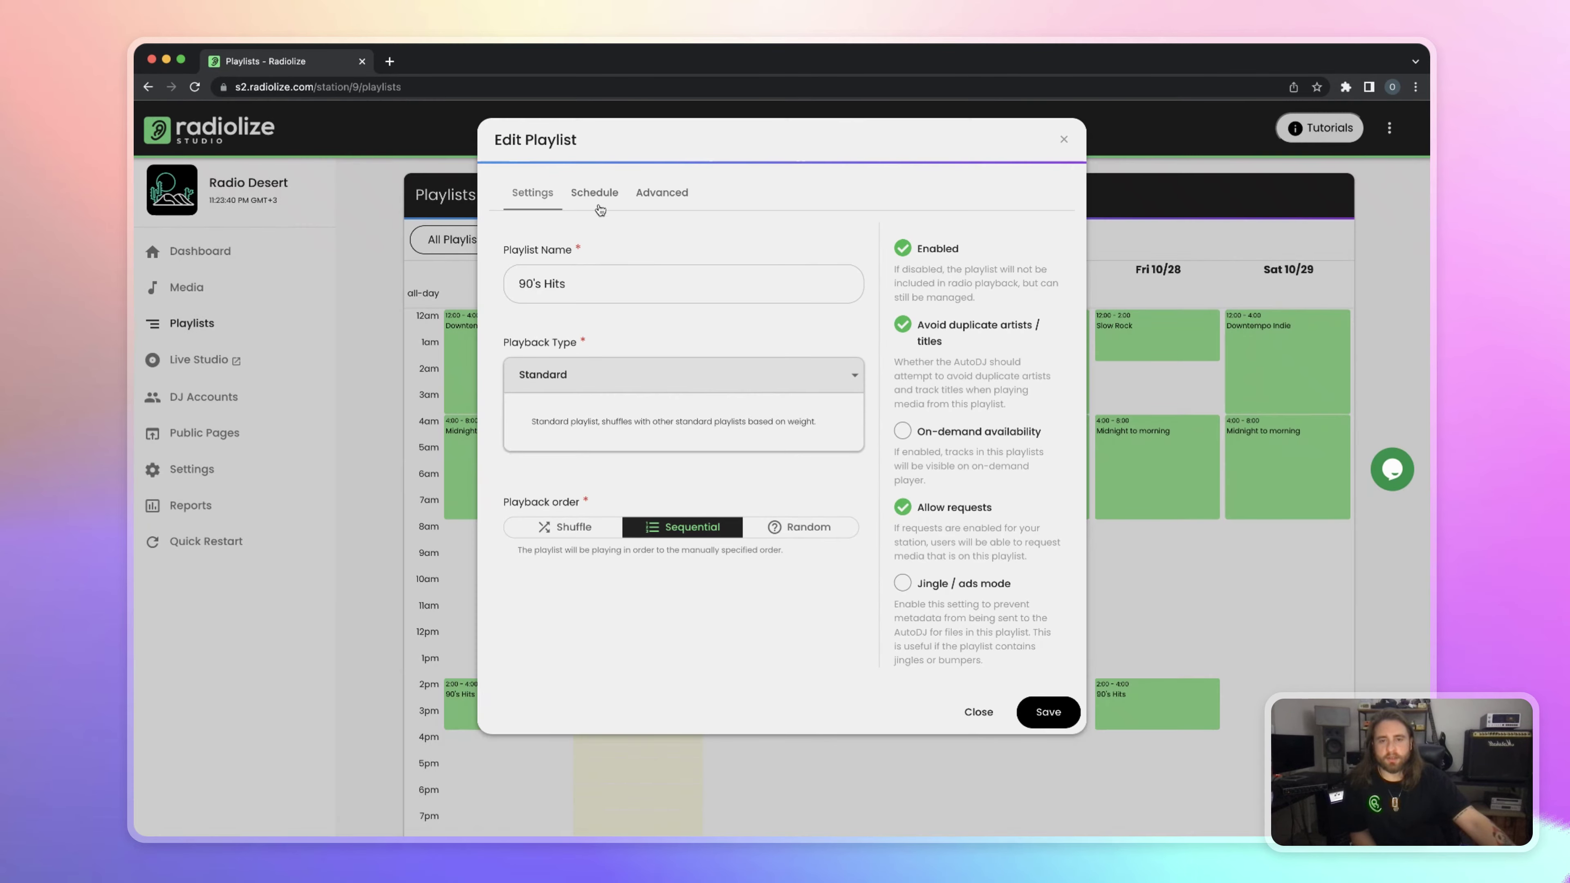
left_click(596, 194)
left_click(662, 193)
left_click(532, 193)
left_click(412, 304)
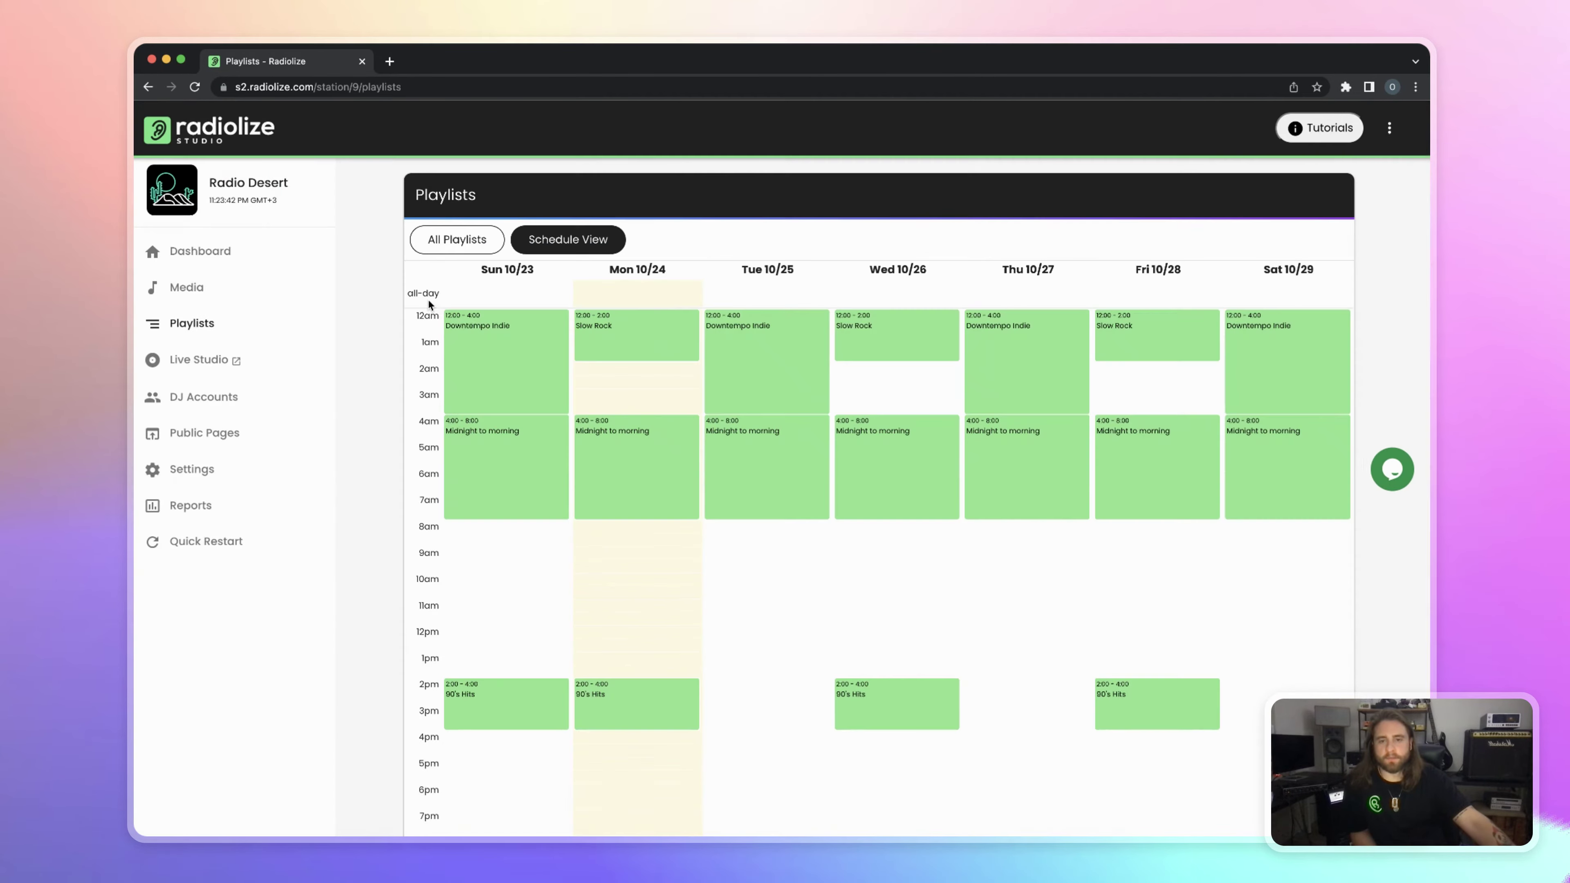
left_click(218, 365)
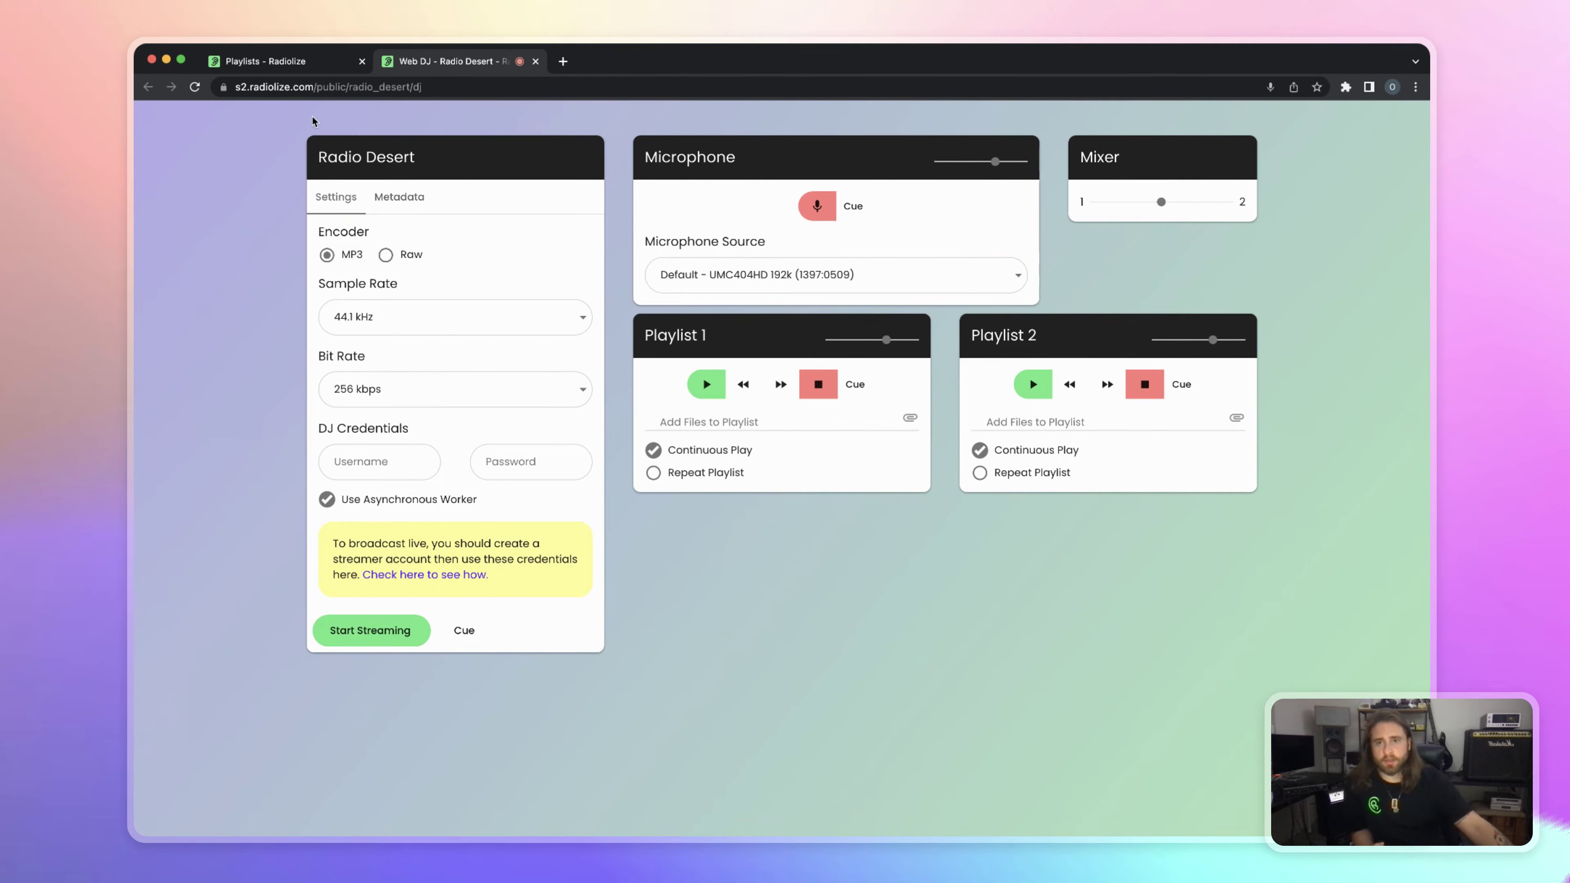
Switch from the Web DJ tab back to the Playlists schedule tab
left_click(305, 64)
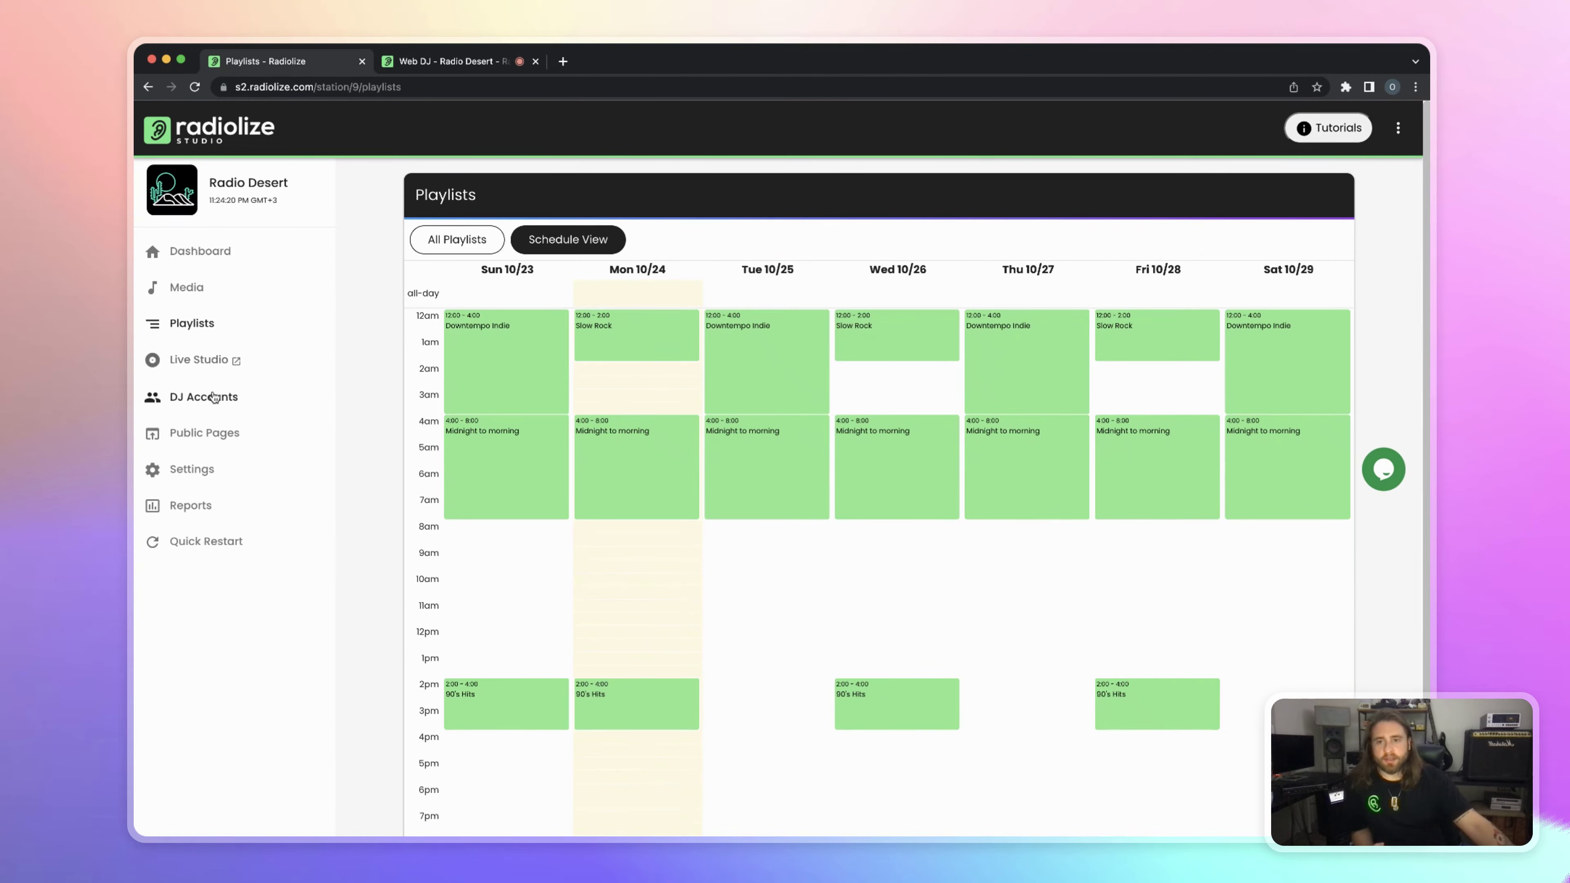
Open DJ Accounts, try the Web DJ username and password fields, then return
left_click(323, 409)
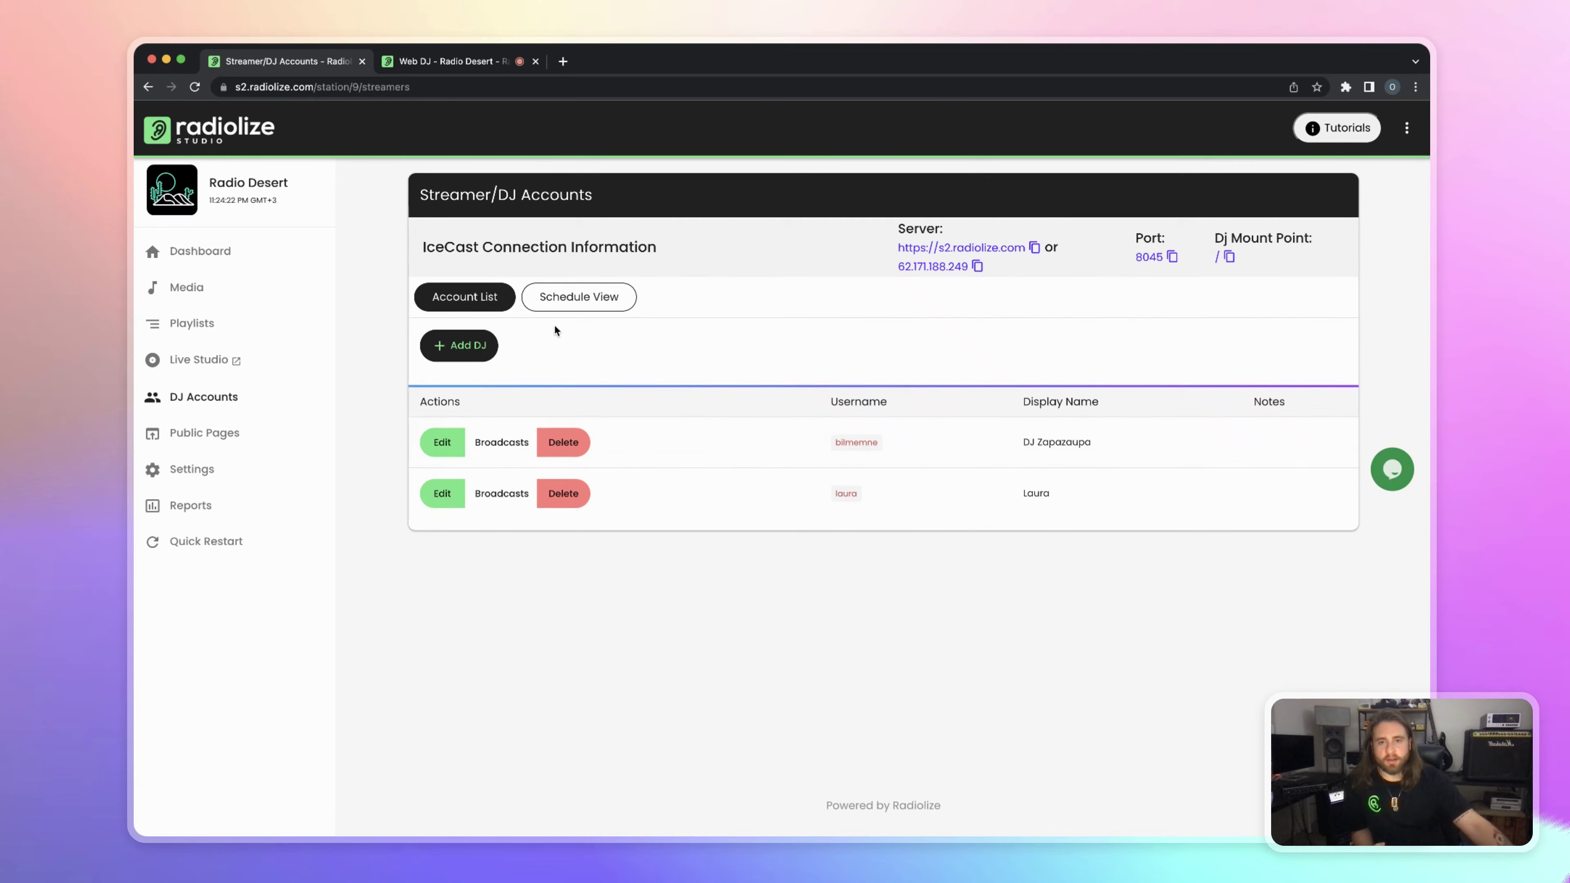
left_click(432, 62)
left_click(377, 461)
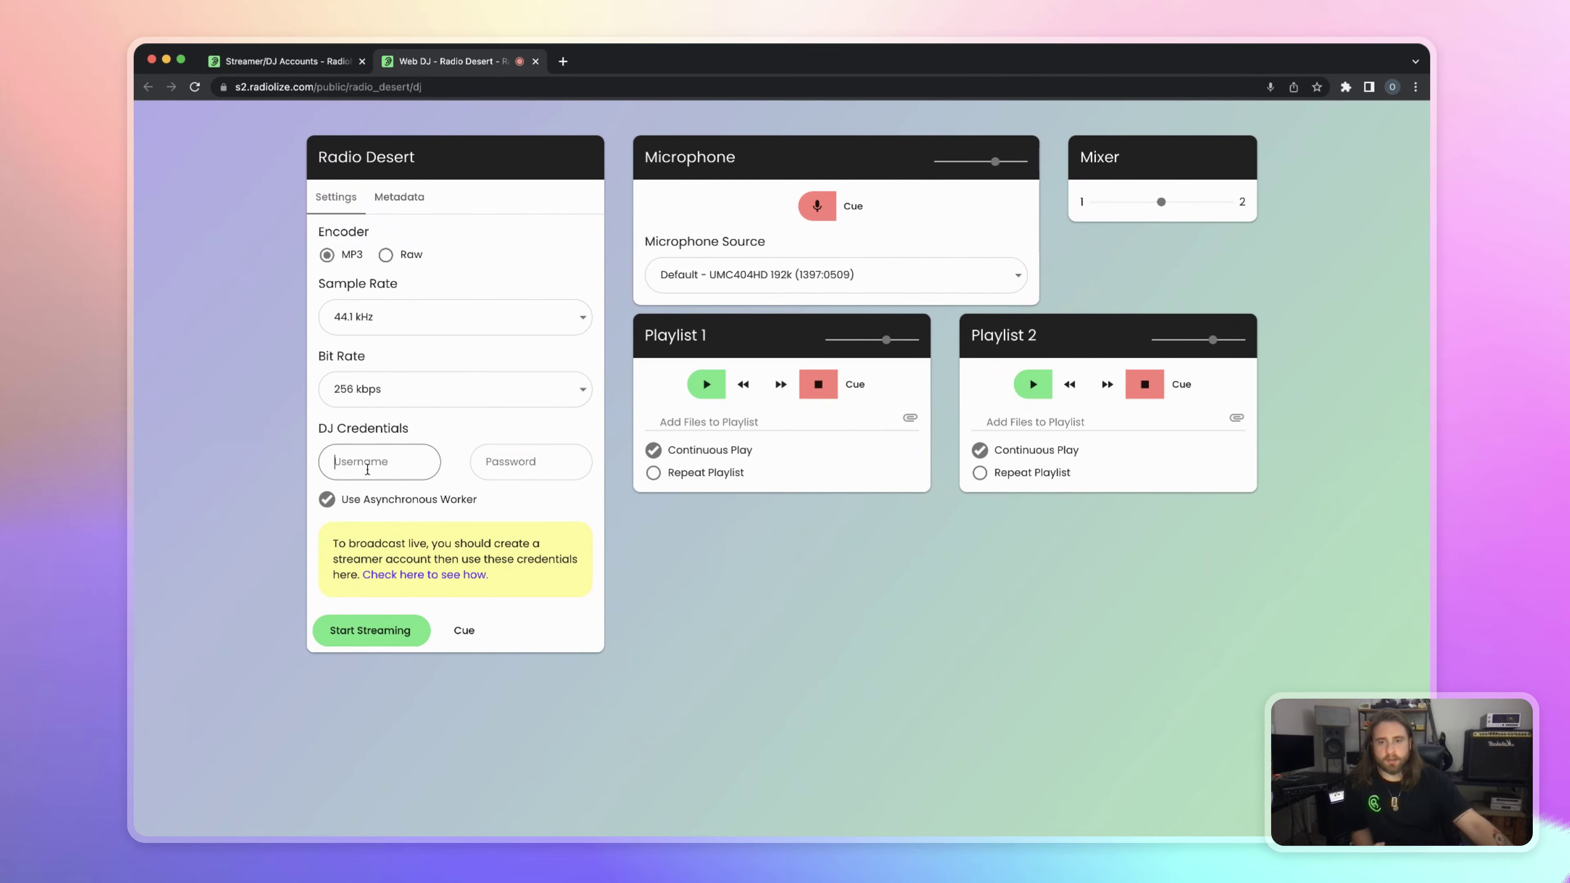
left_click(530, 461)
left_click(889, 572)
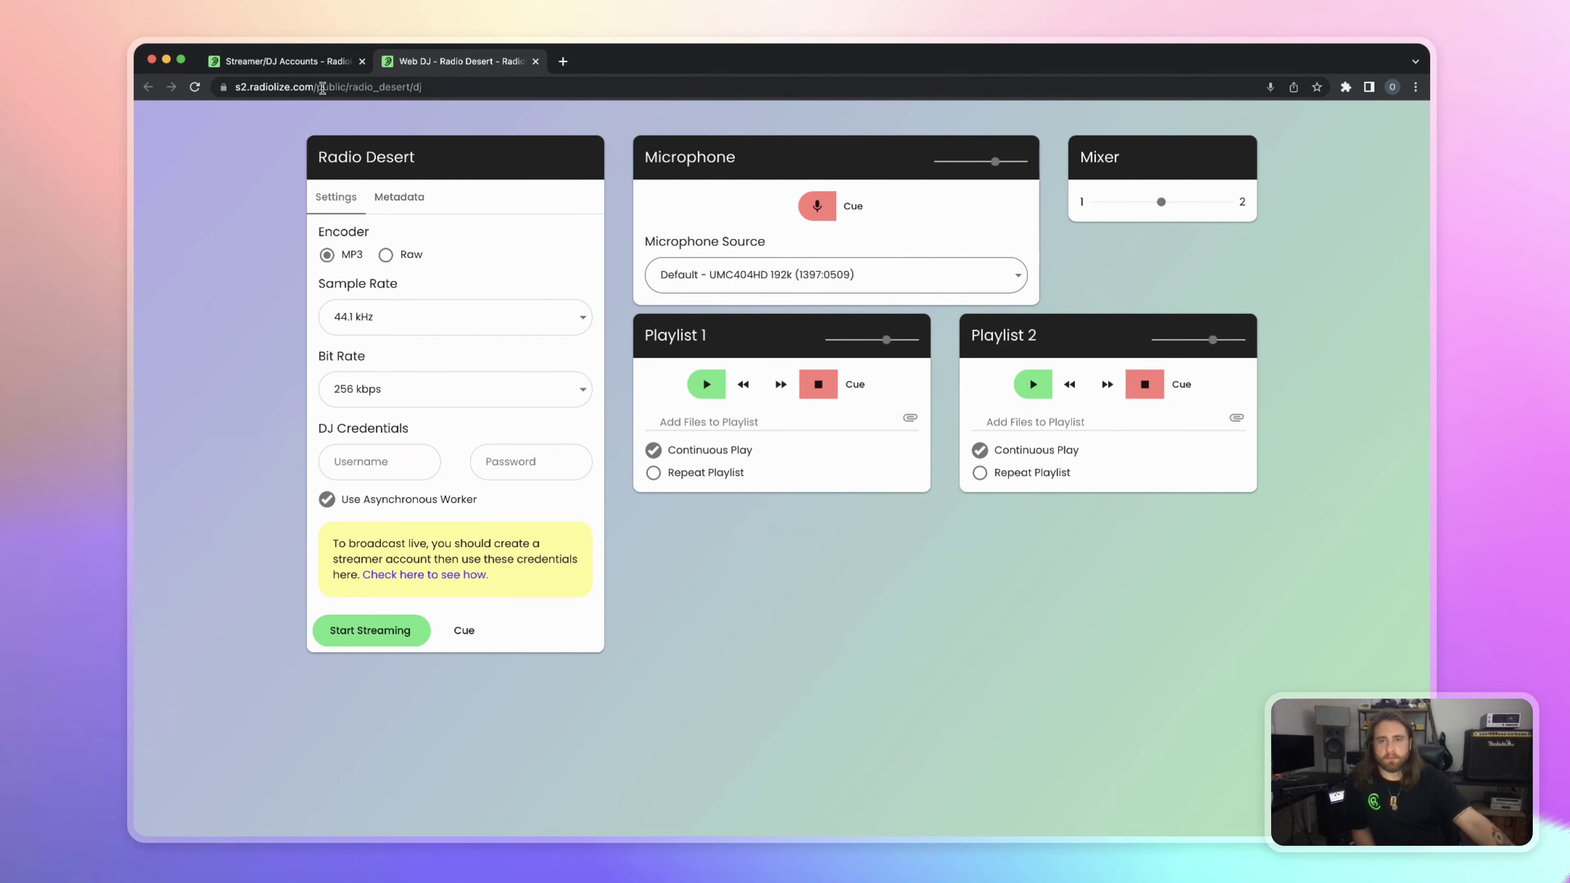
left_click(309, 62)
Expand Public Pages and open the public stream player page
left_click(216, 432)
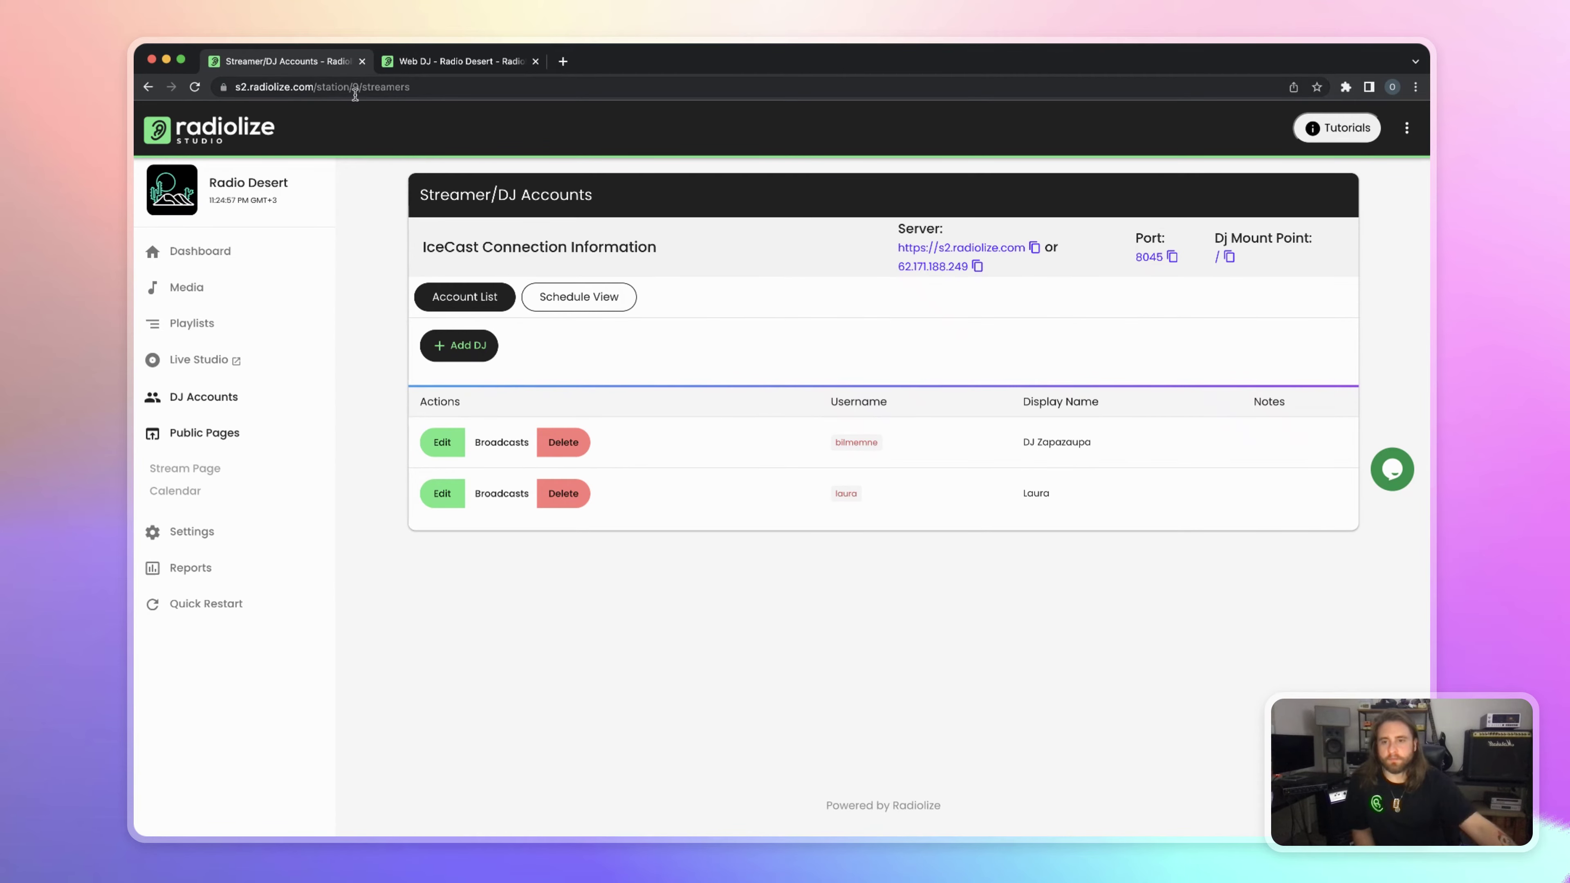
left_click(218, 440)
left_click(220, 437)
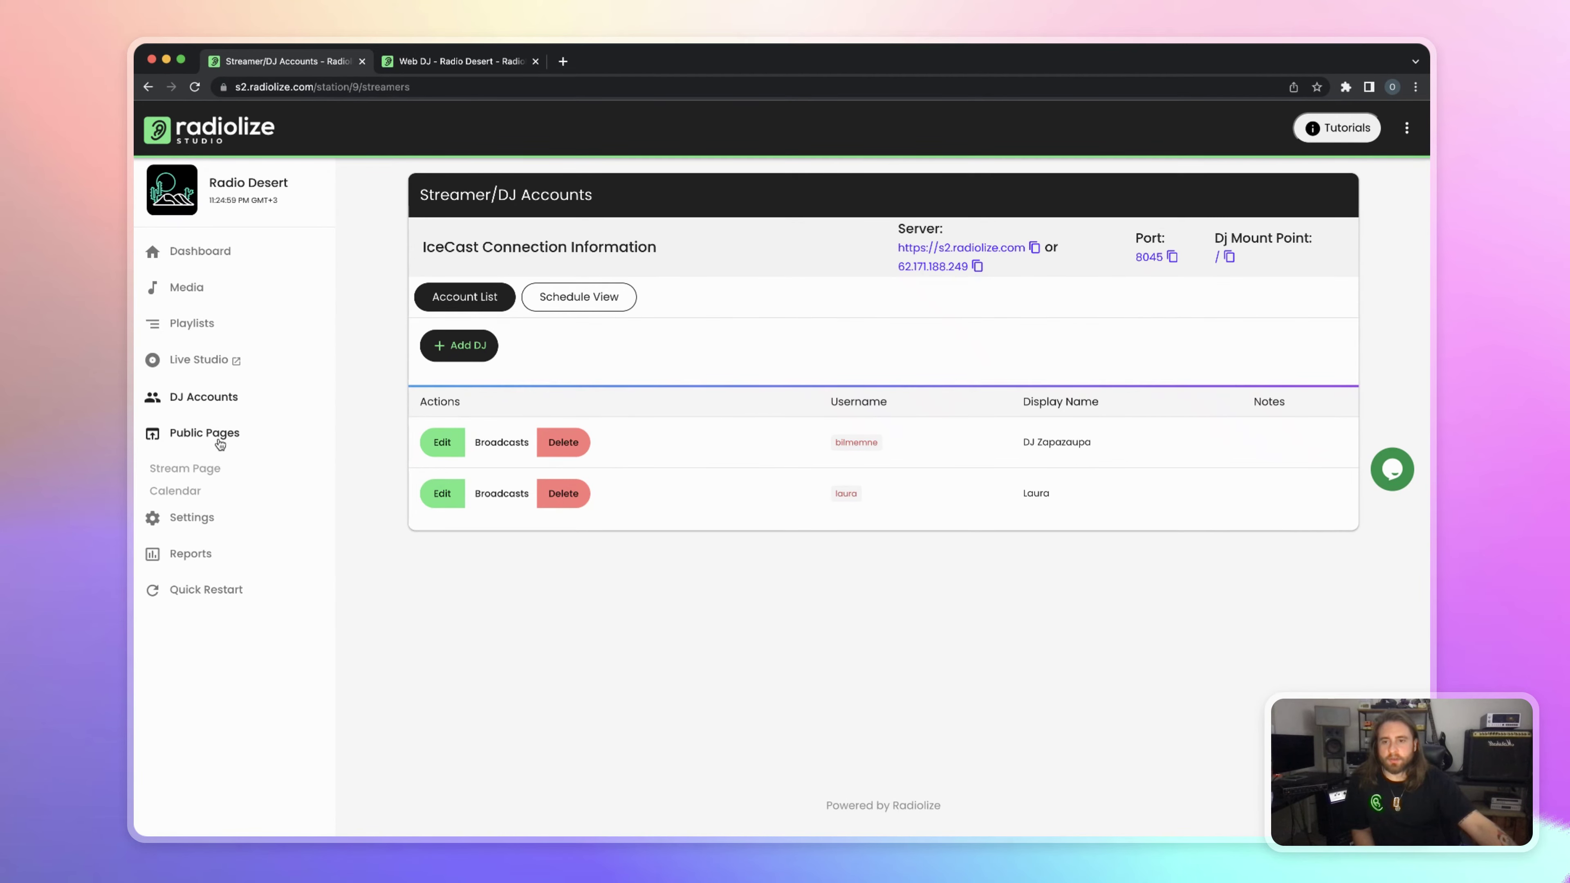
left_click(203, 471)
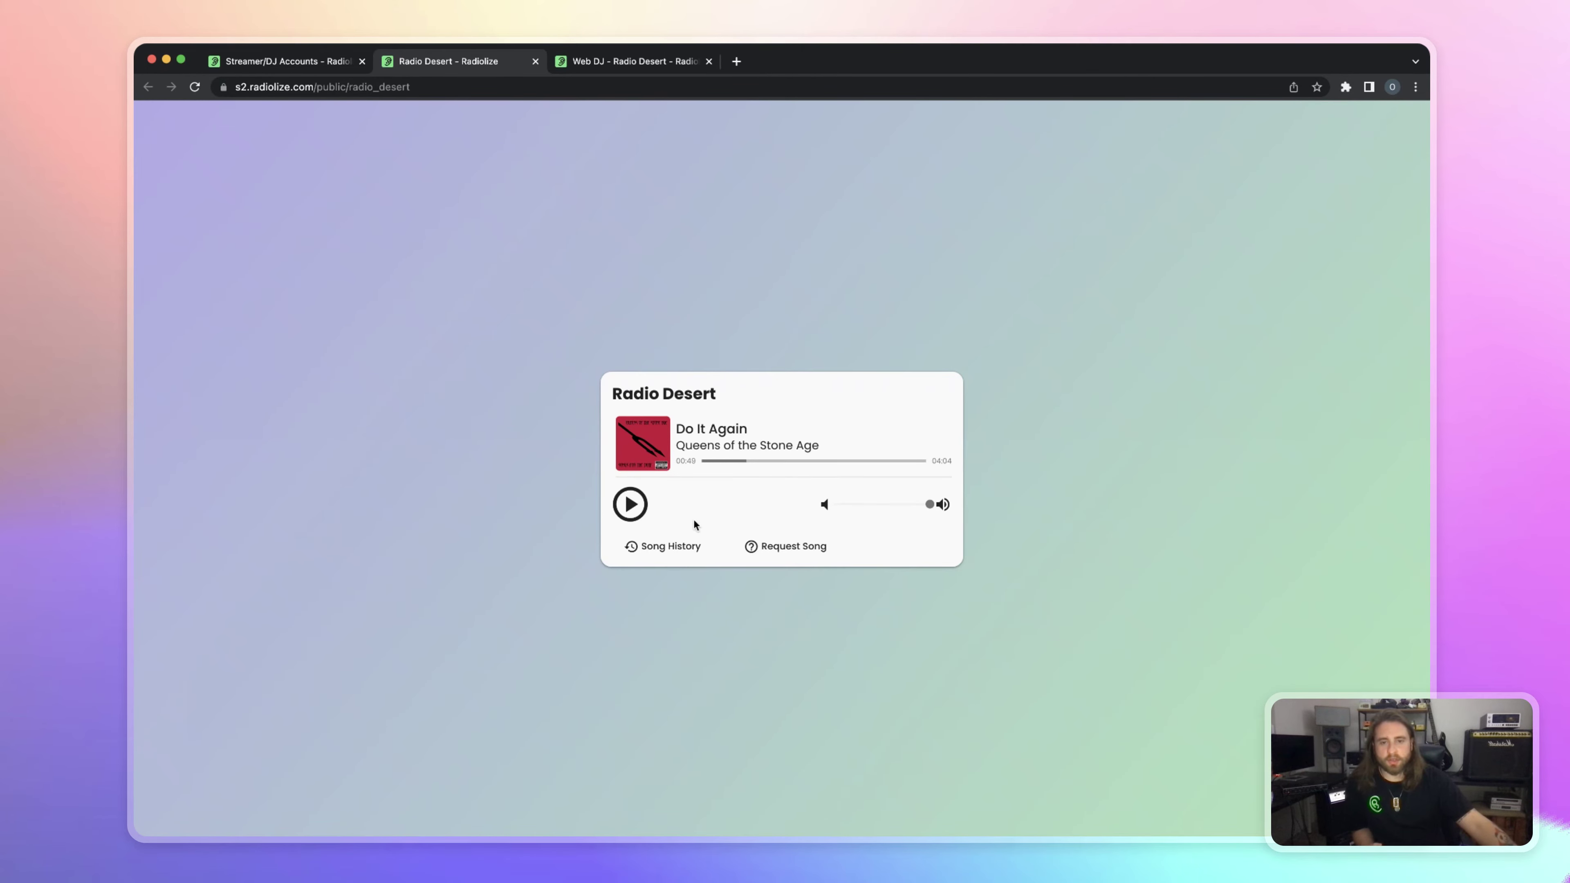
View the Song History and Request Song lists, then close the public player tab
left_click(691, 547)
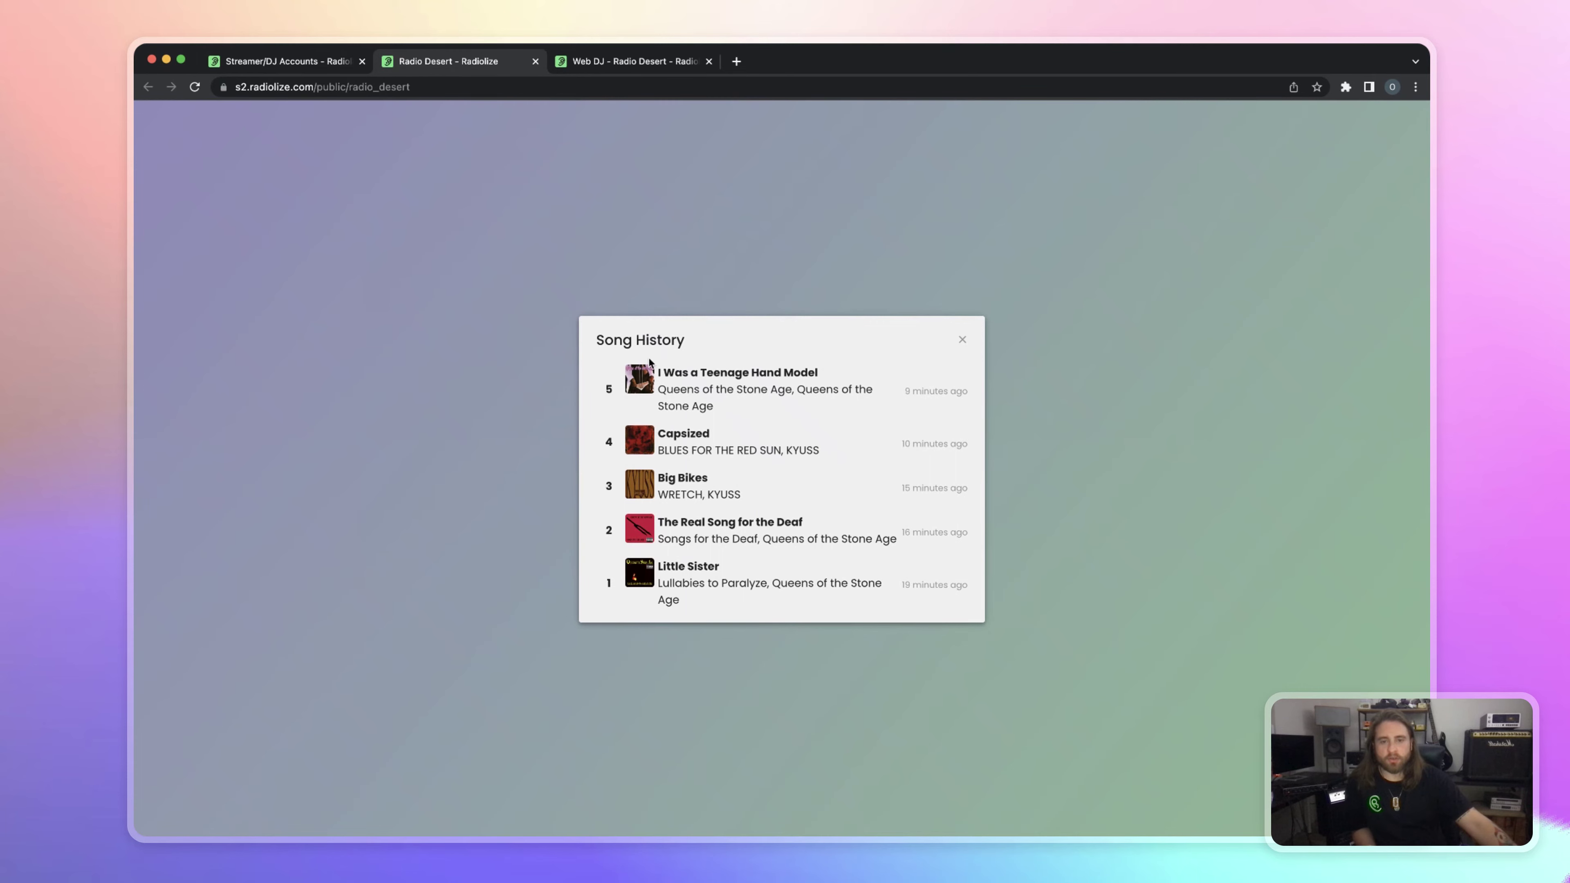
key("Escape")
left_click(775, 547)
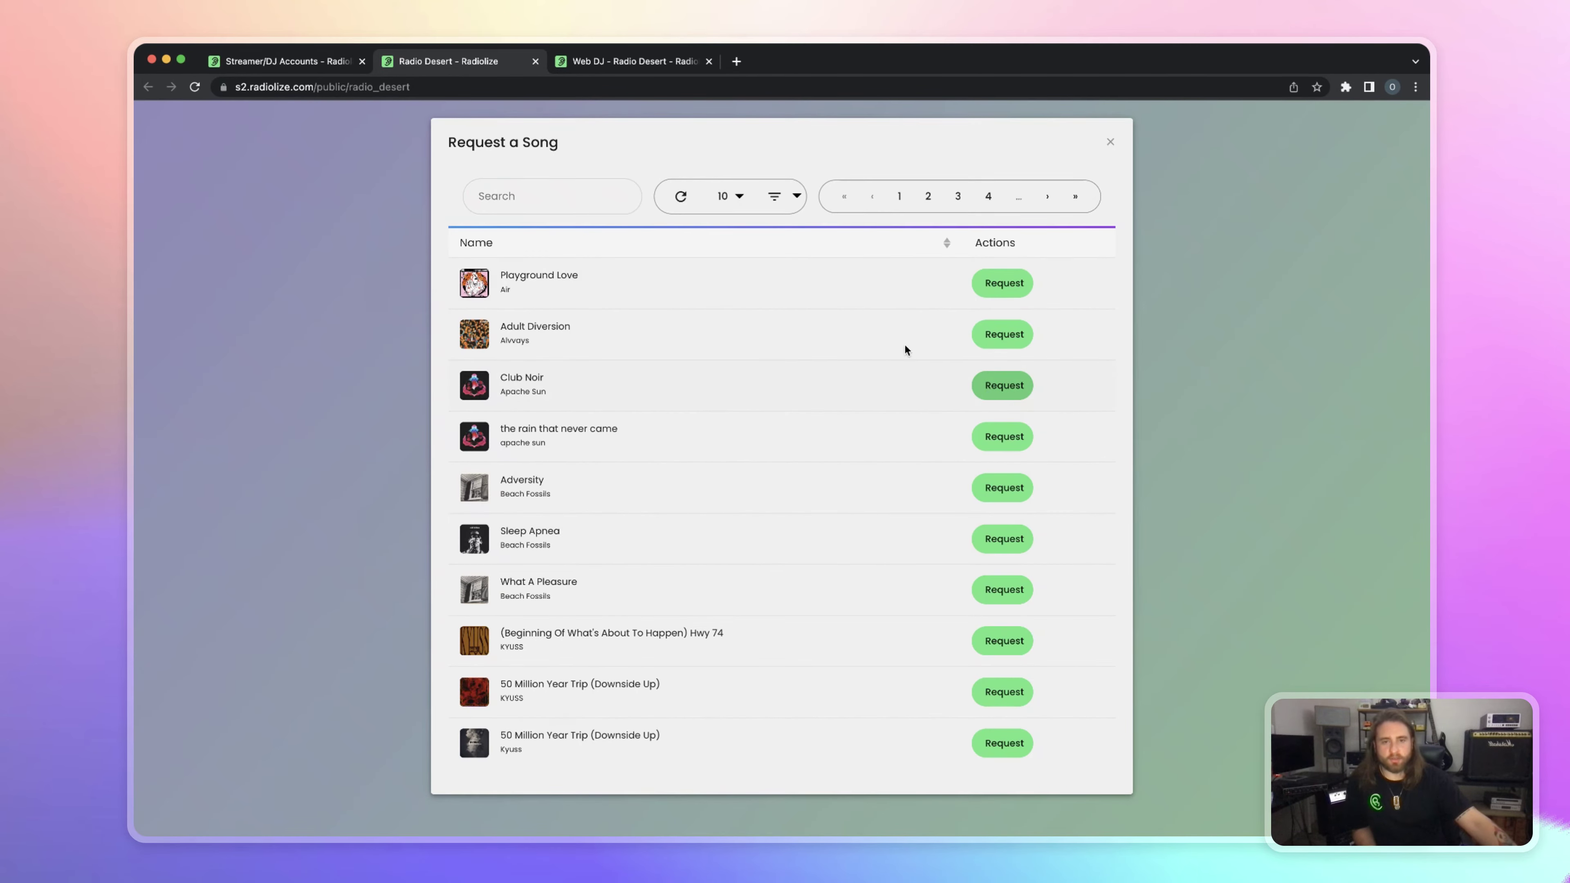
left_click(1170, 283)
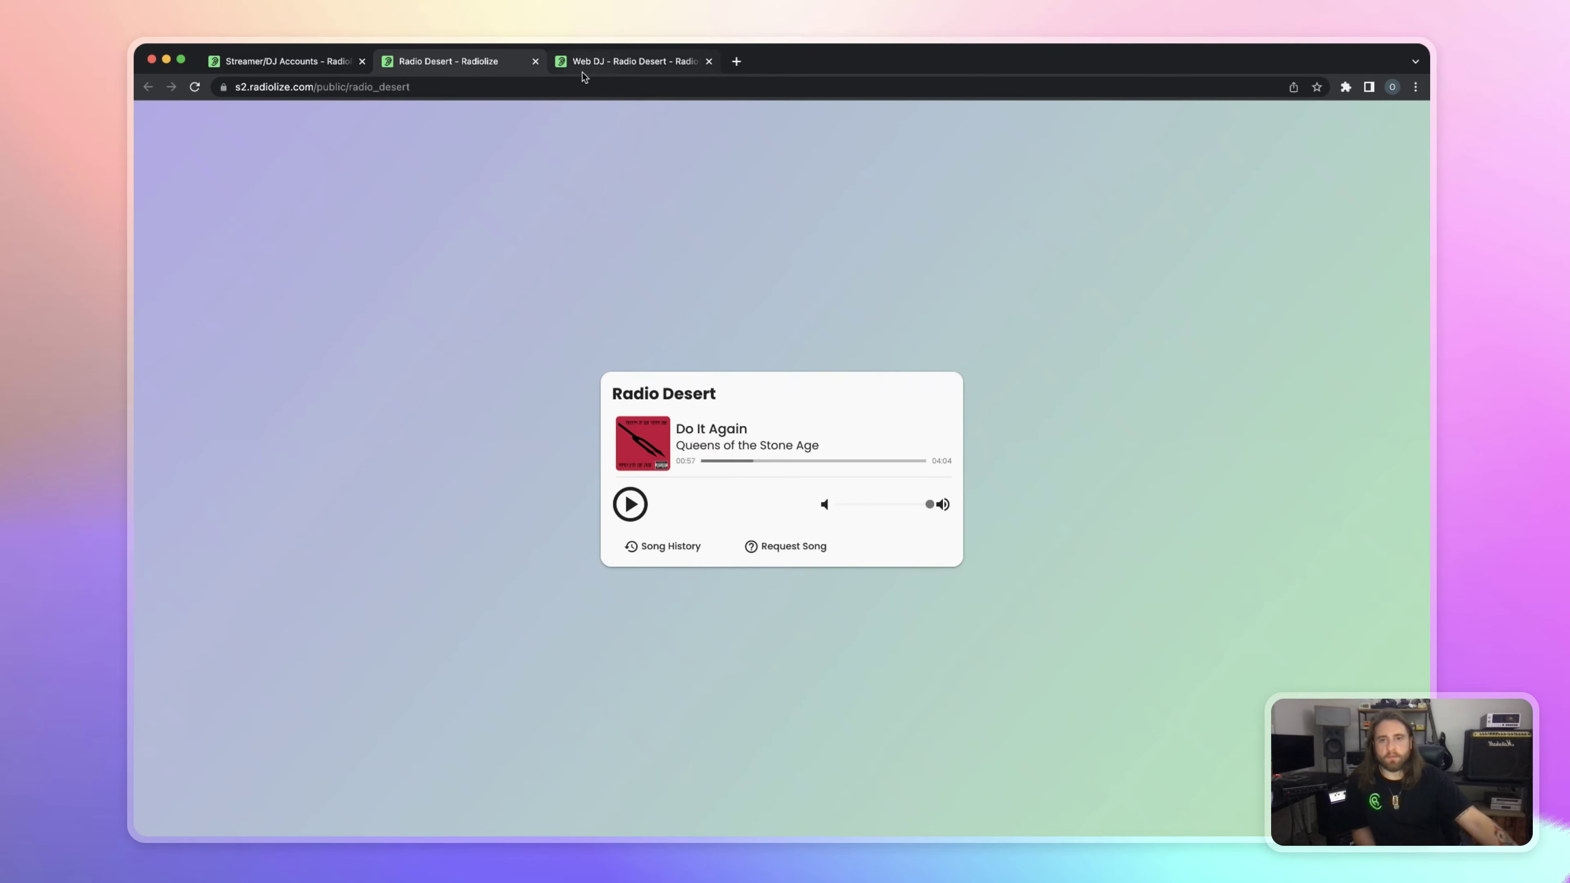
left_click(535, 60)
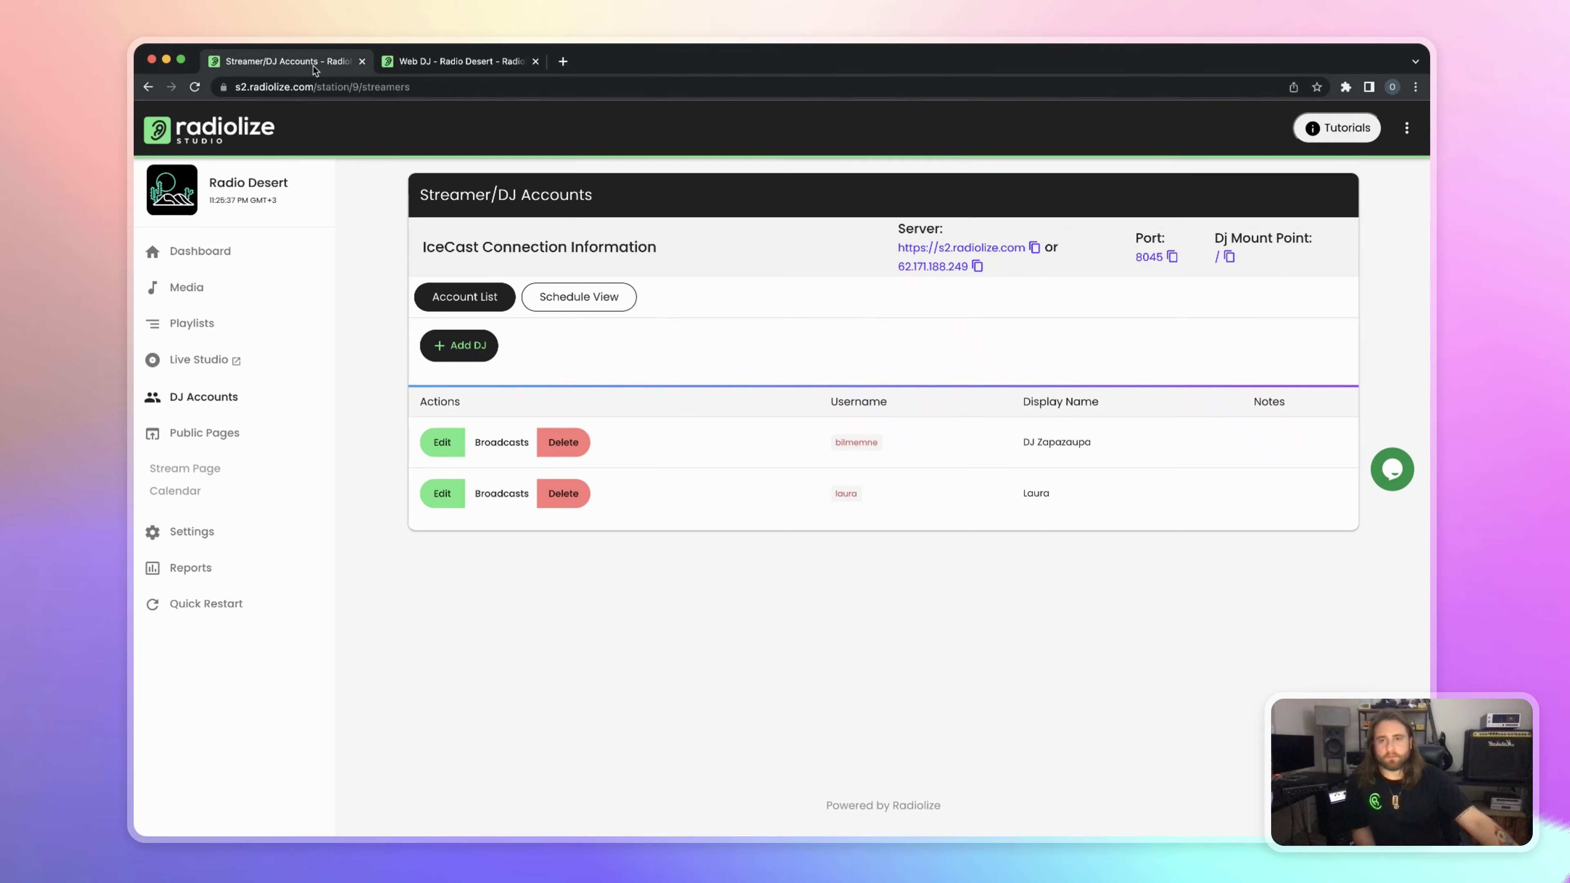
Open the public schedule calendar and switch back to the DJ Accounts tab
left_click(197, 493)
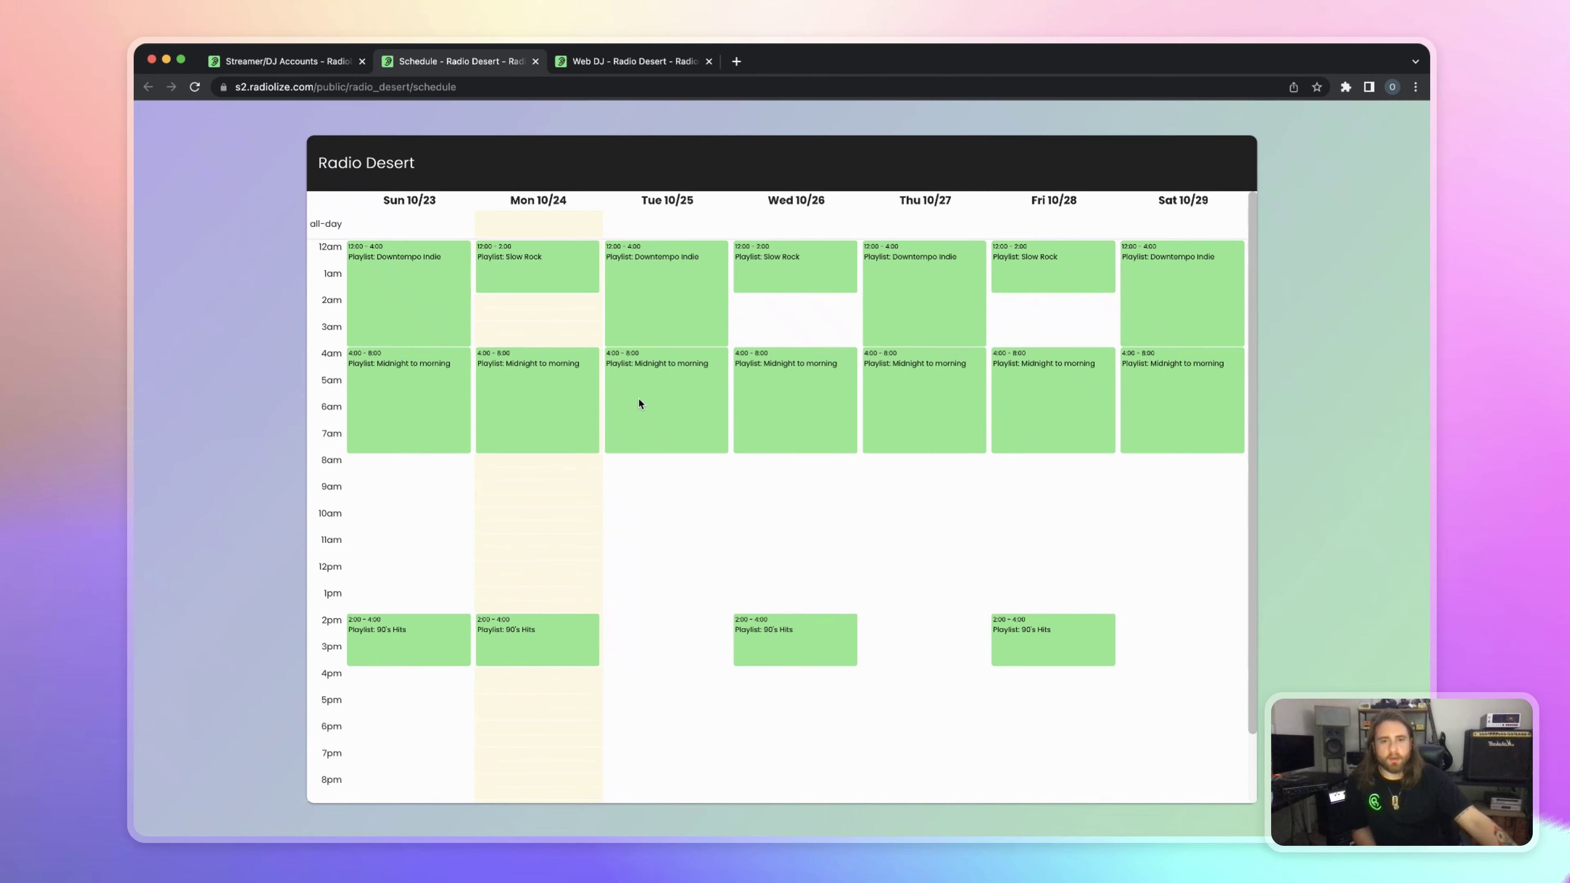
scroll(703, 440, "down", 3)
scroll(703, 440, "up", 3)
left_click(272, 60)
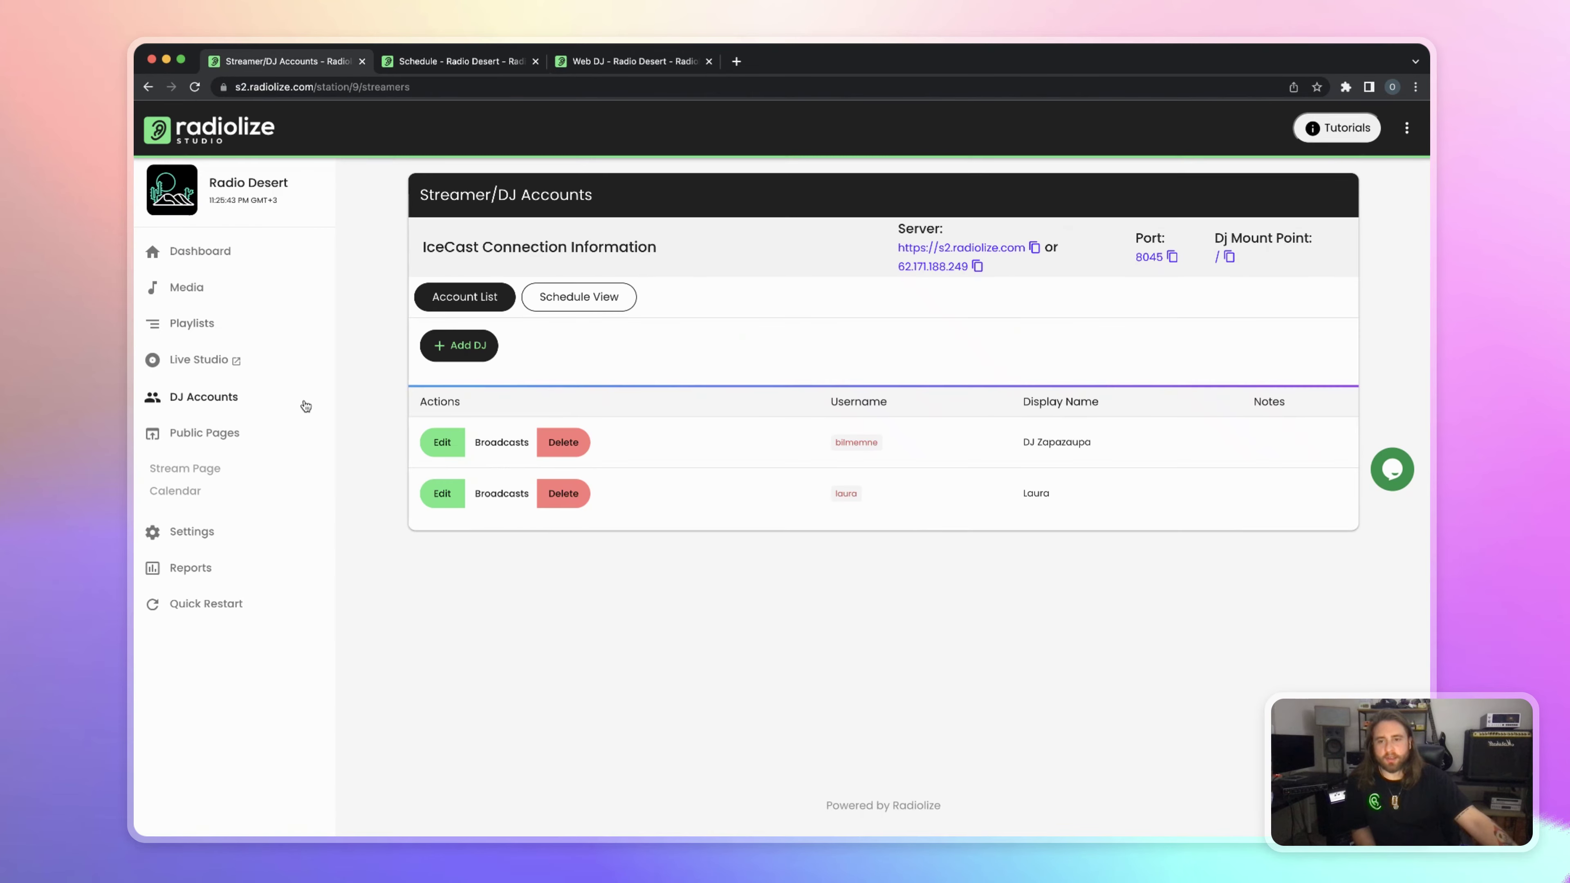
left_click(217, 535)
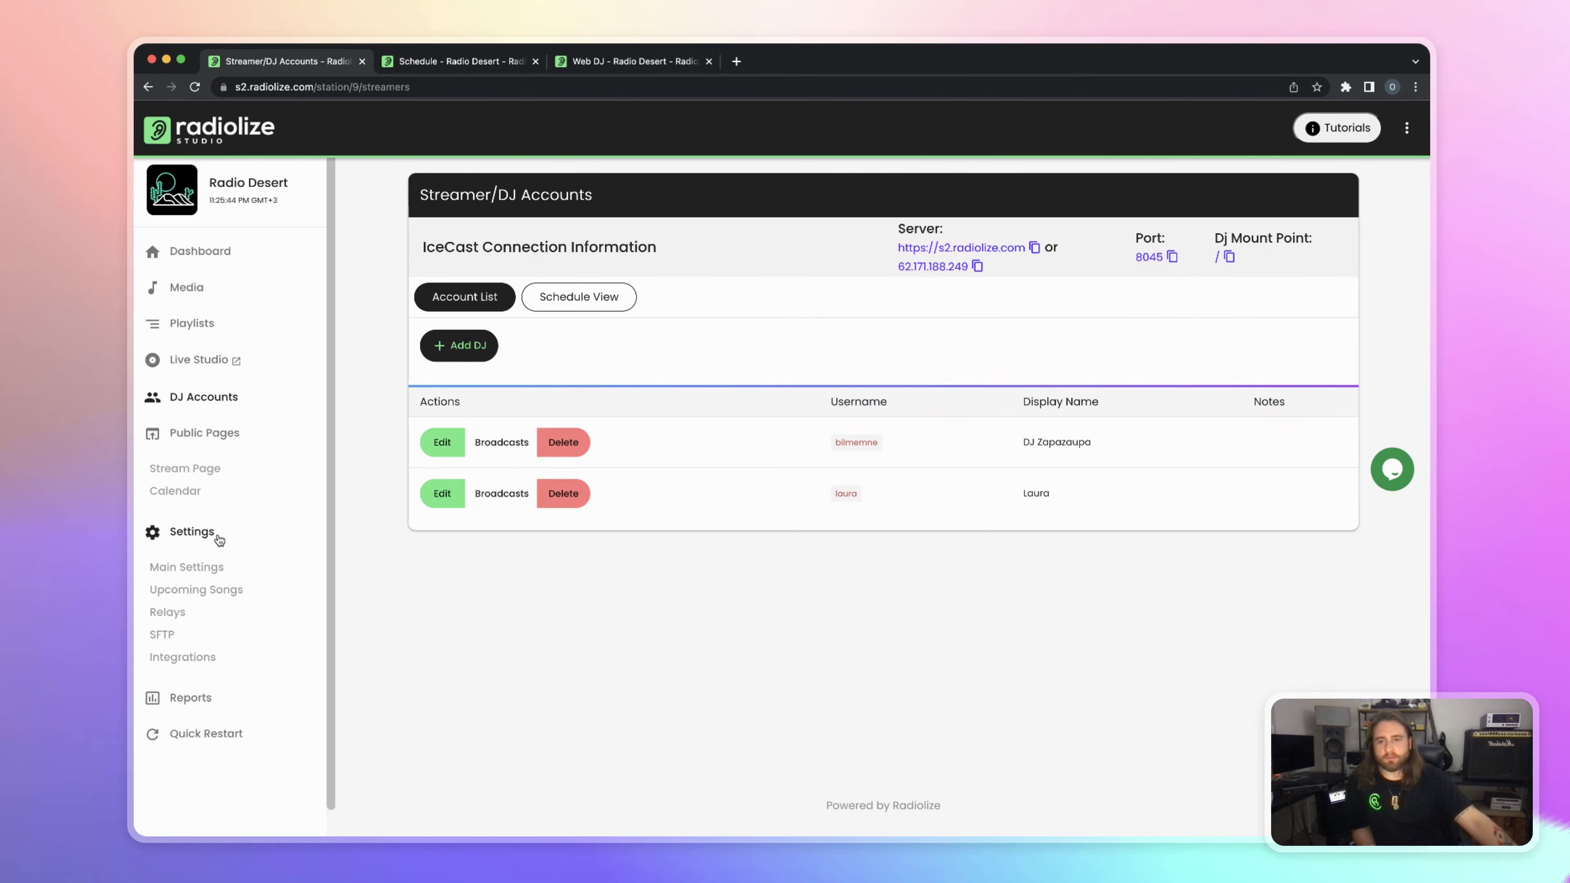
Open Main Settings and scroll through the Edit Profile form
left_click(211, 568)
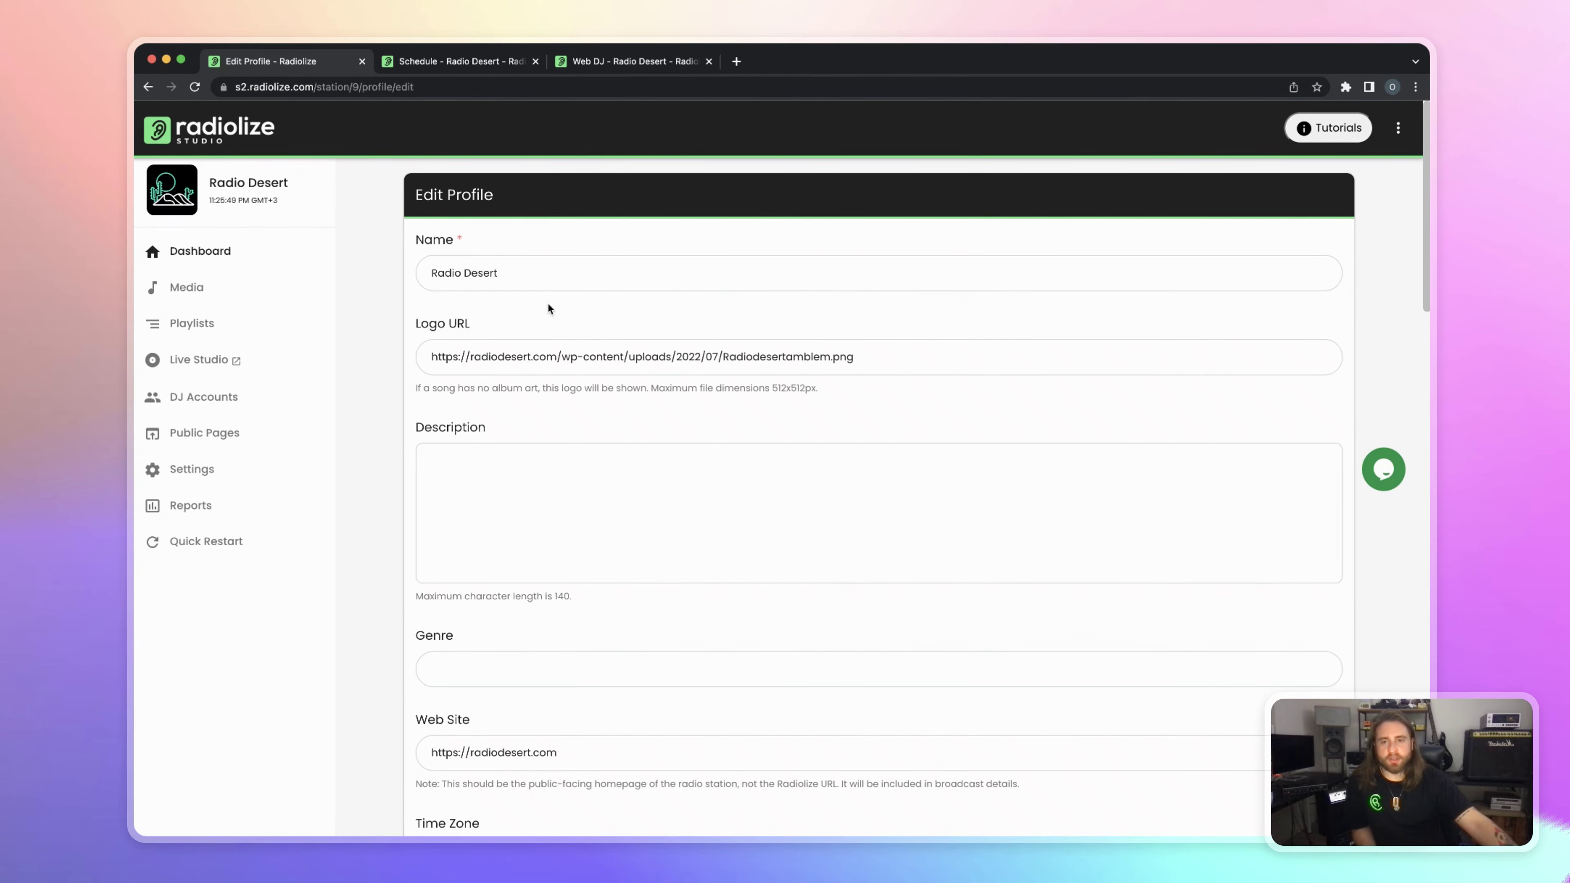
scroll(548, 309, "down", 2)
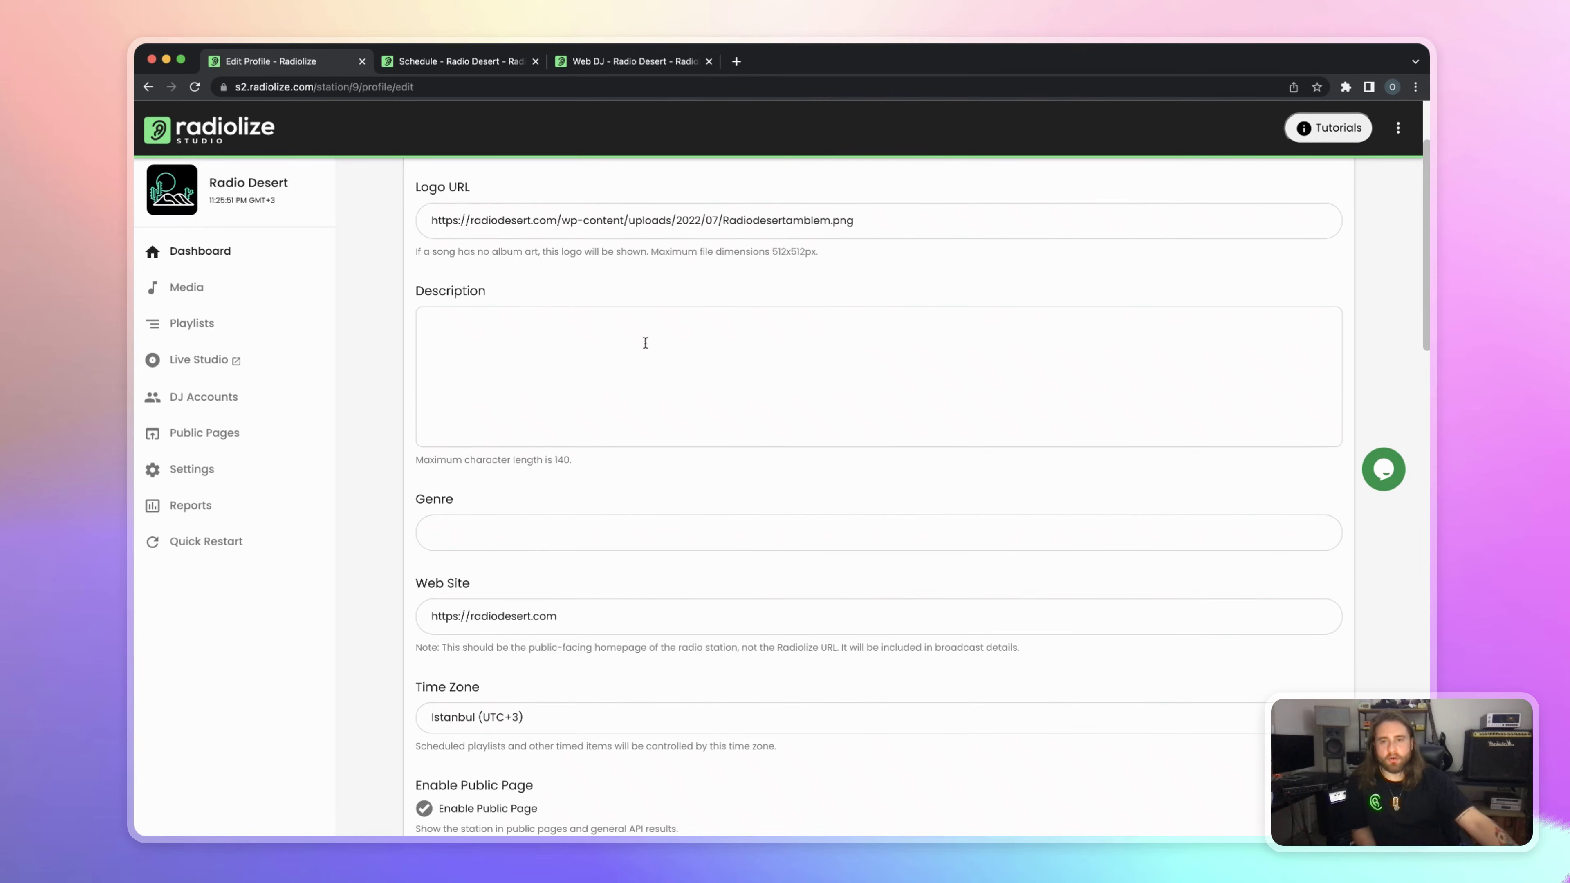
scroll(712, 372, "down", 2)
scroll(538, 431, "down", 5)
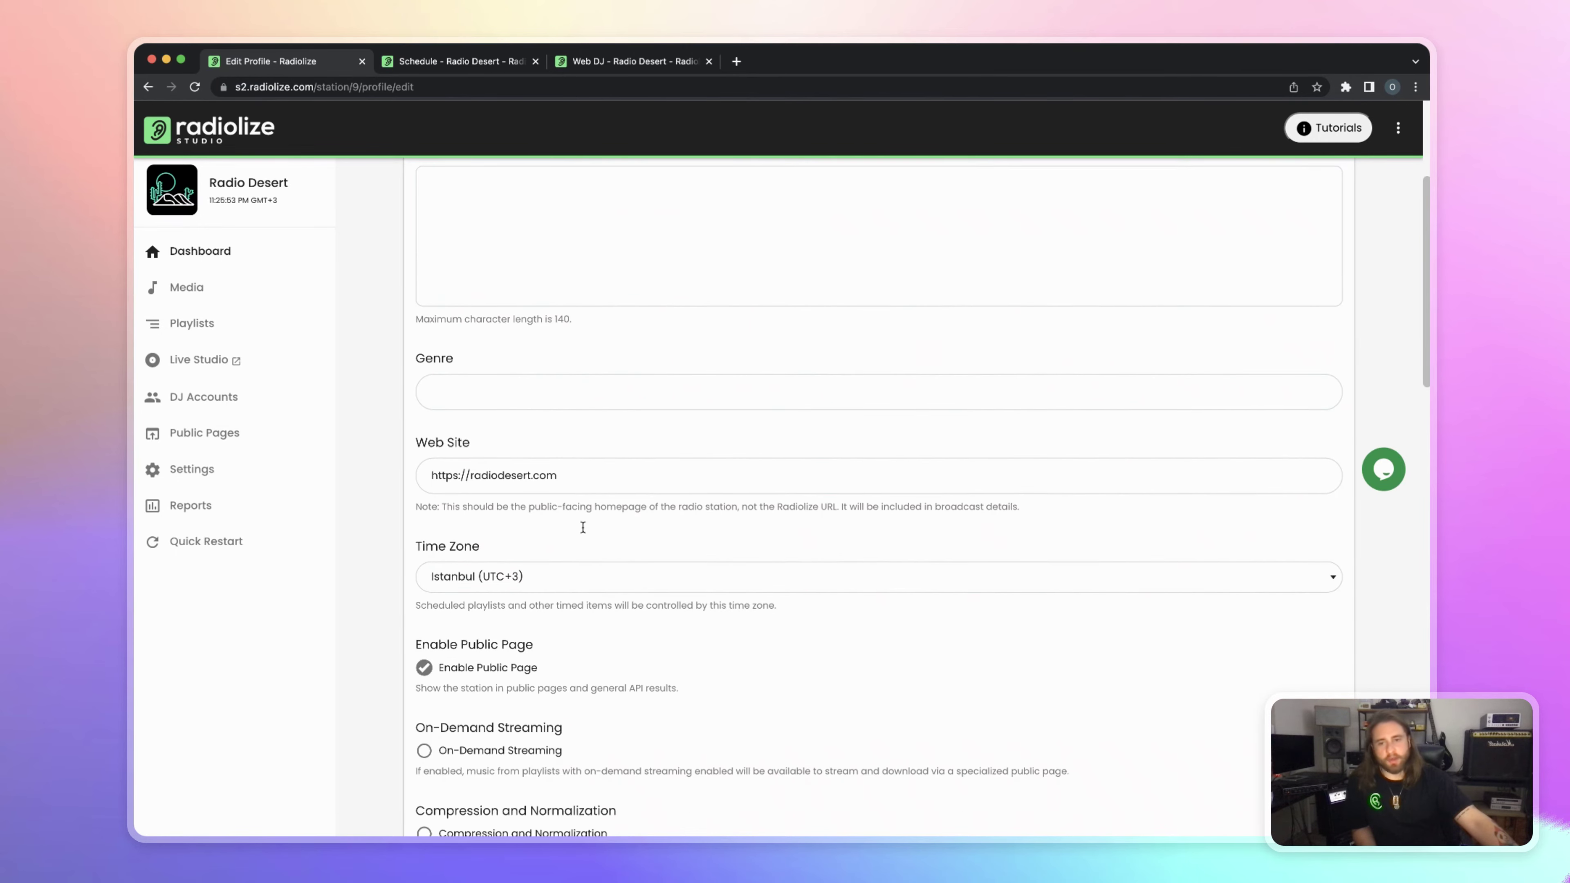
scroll(562, 459, "down", 3)
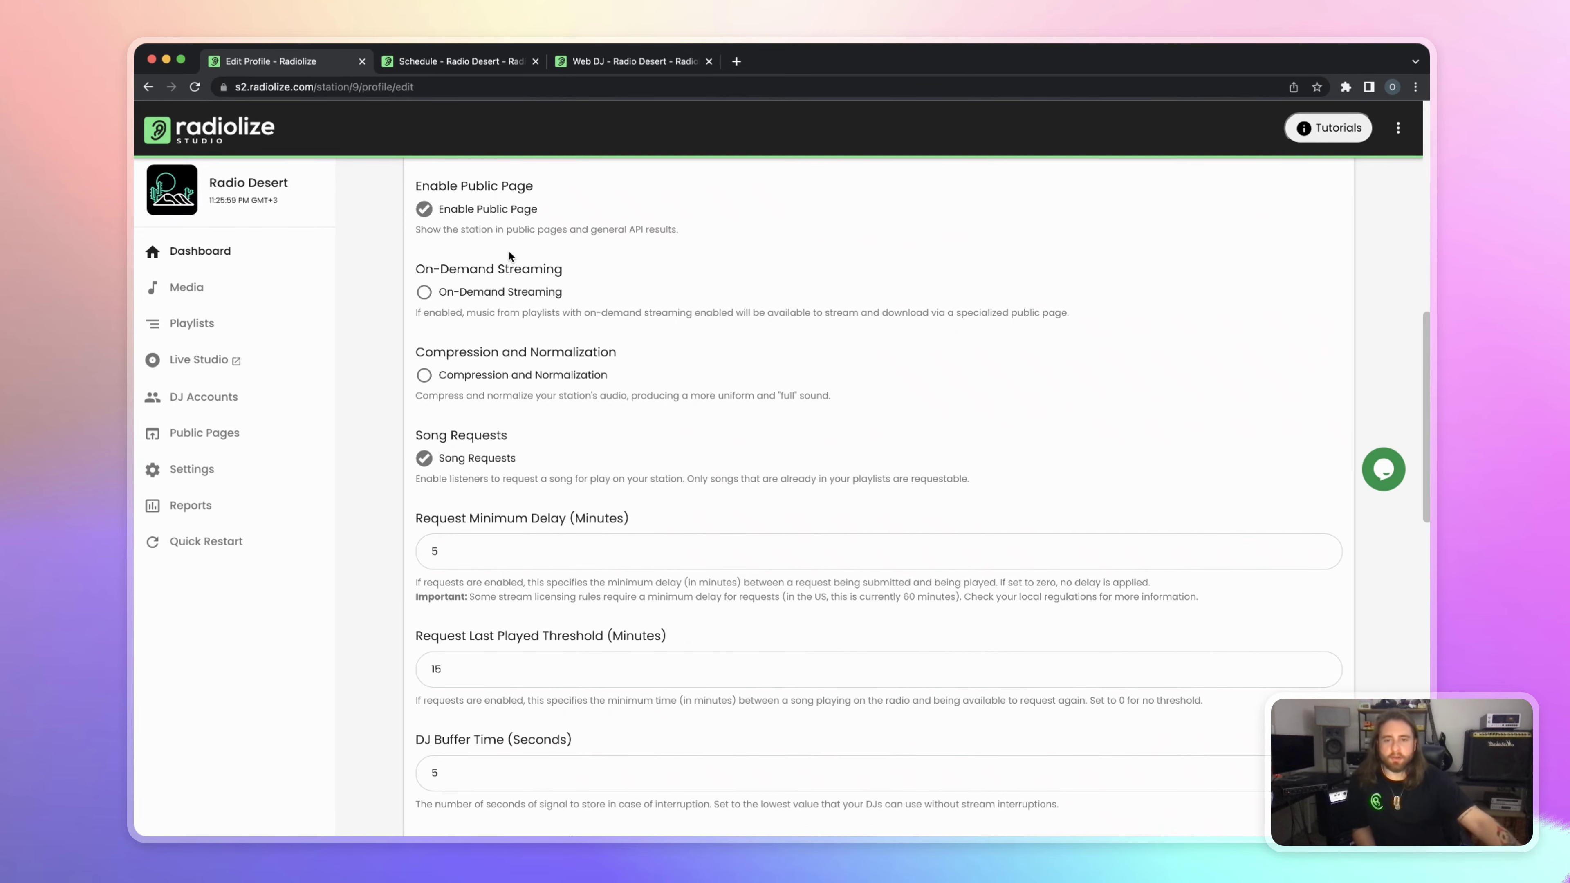
scroll(509, 252, "down", 5)
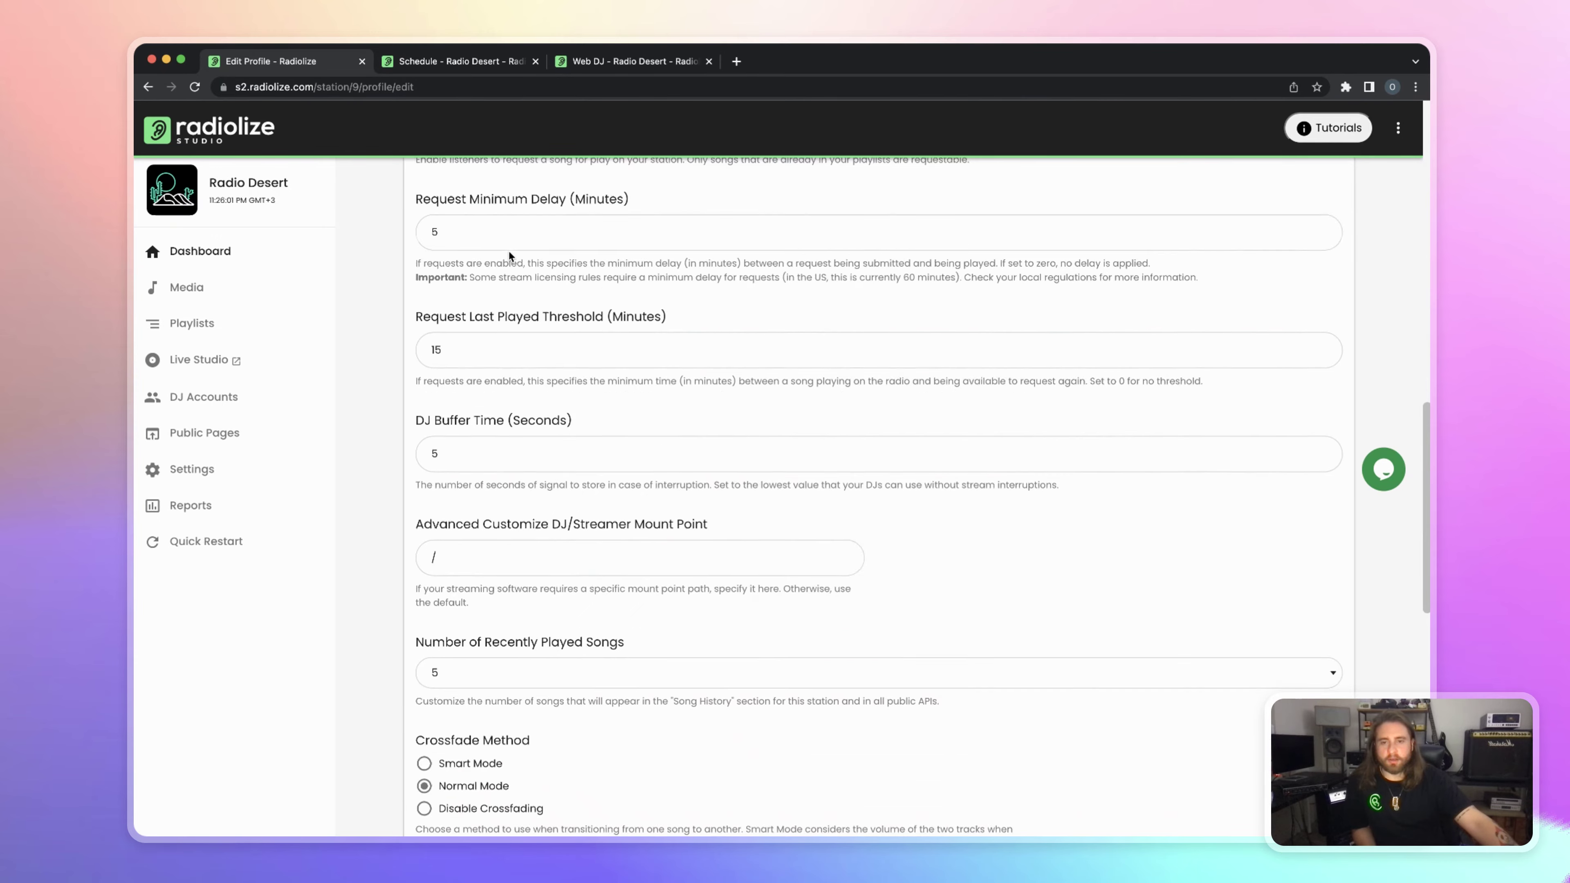
scroll(509, 252, "down", 10)
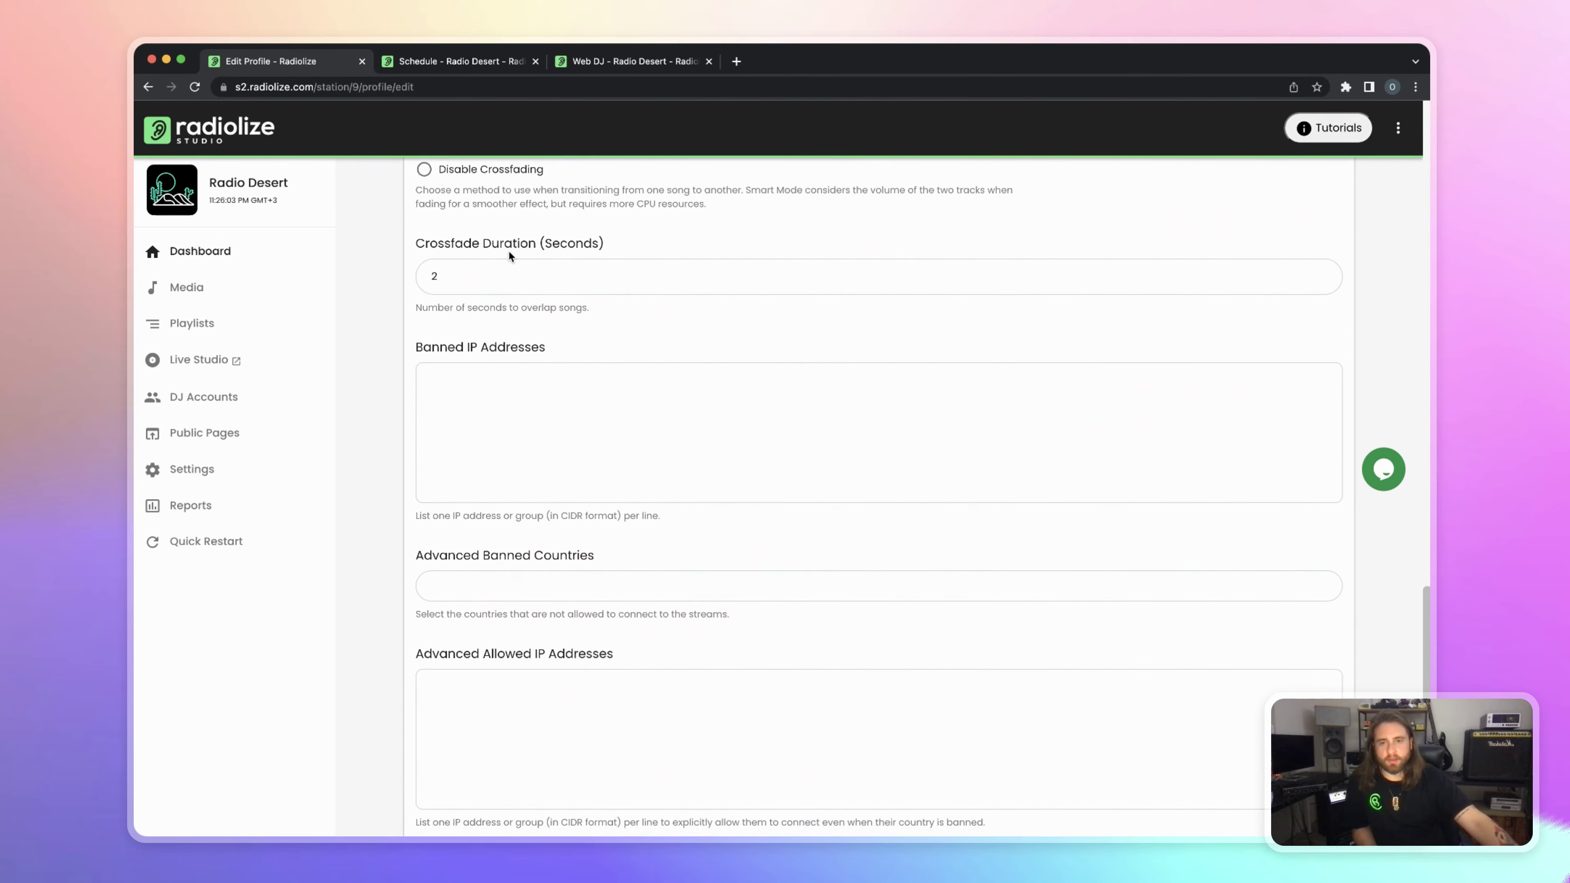
scroll(509, 252, "up", 5)
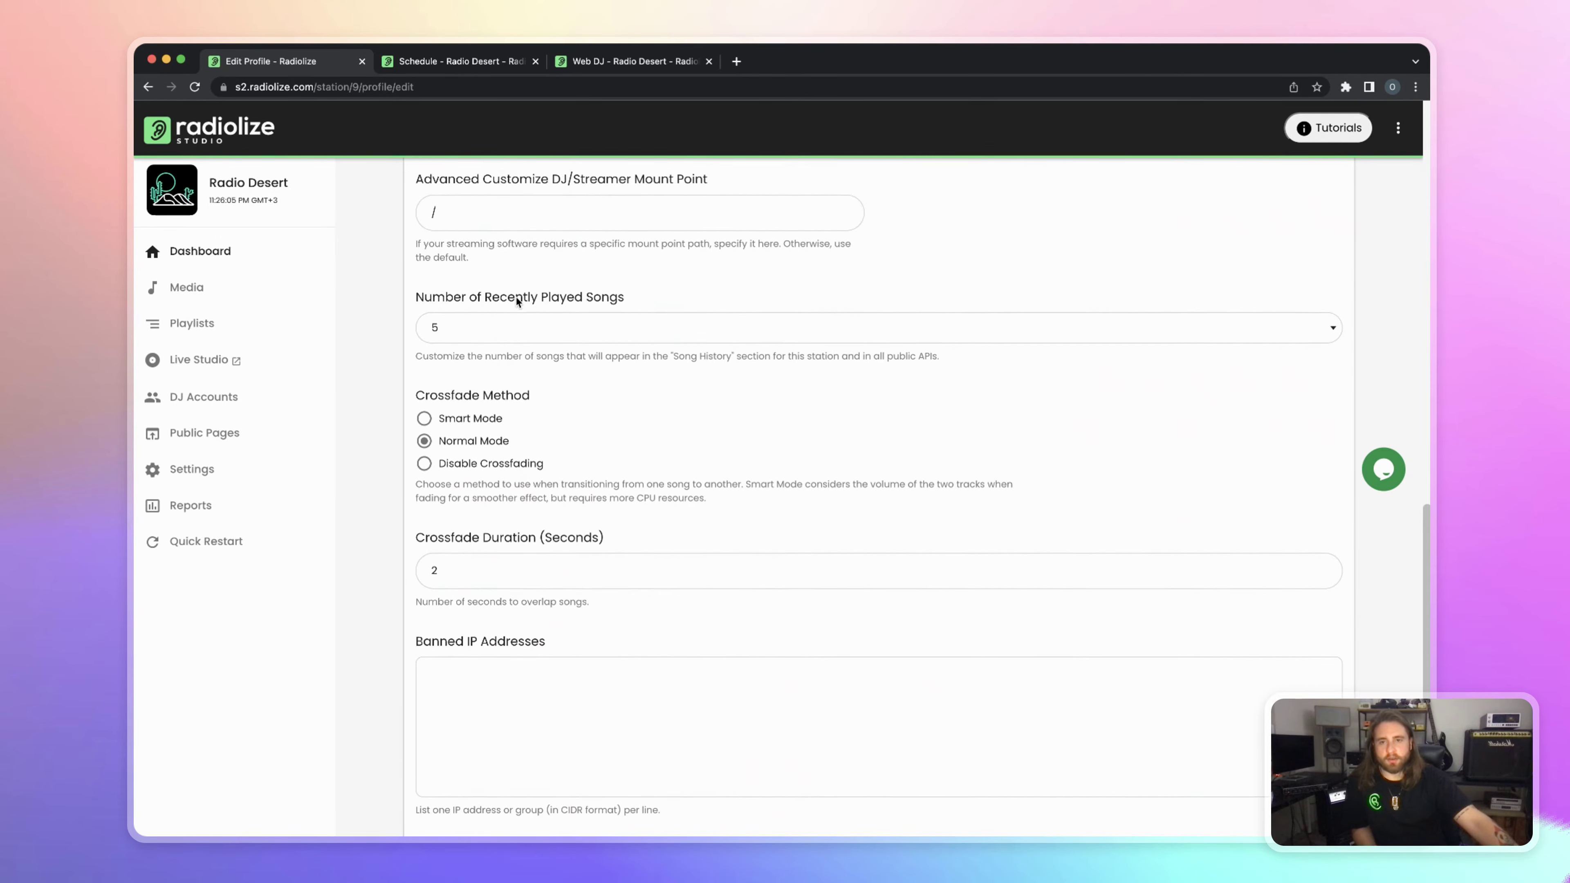
scroll(516, 297, "up", 10)
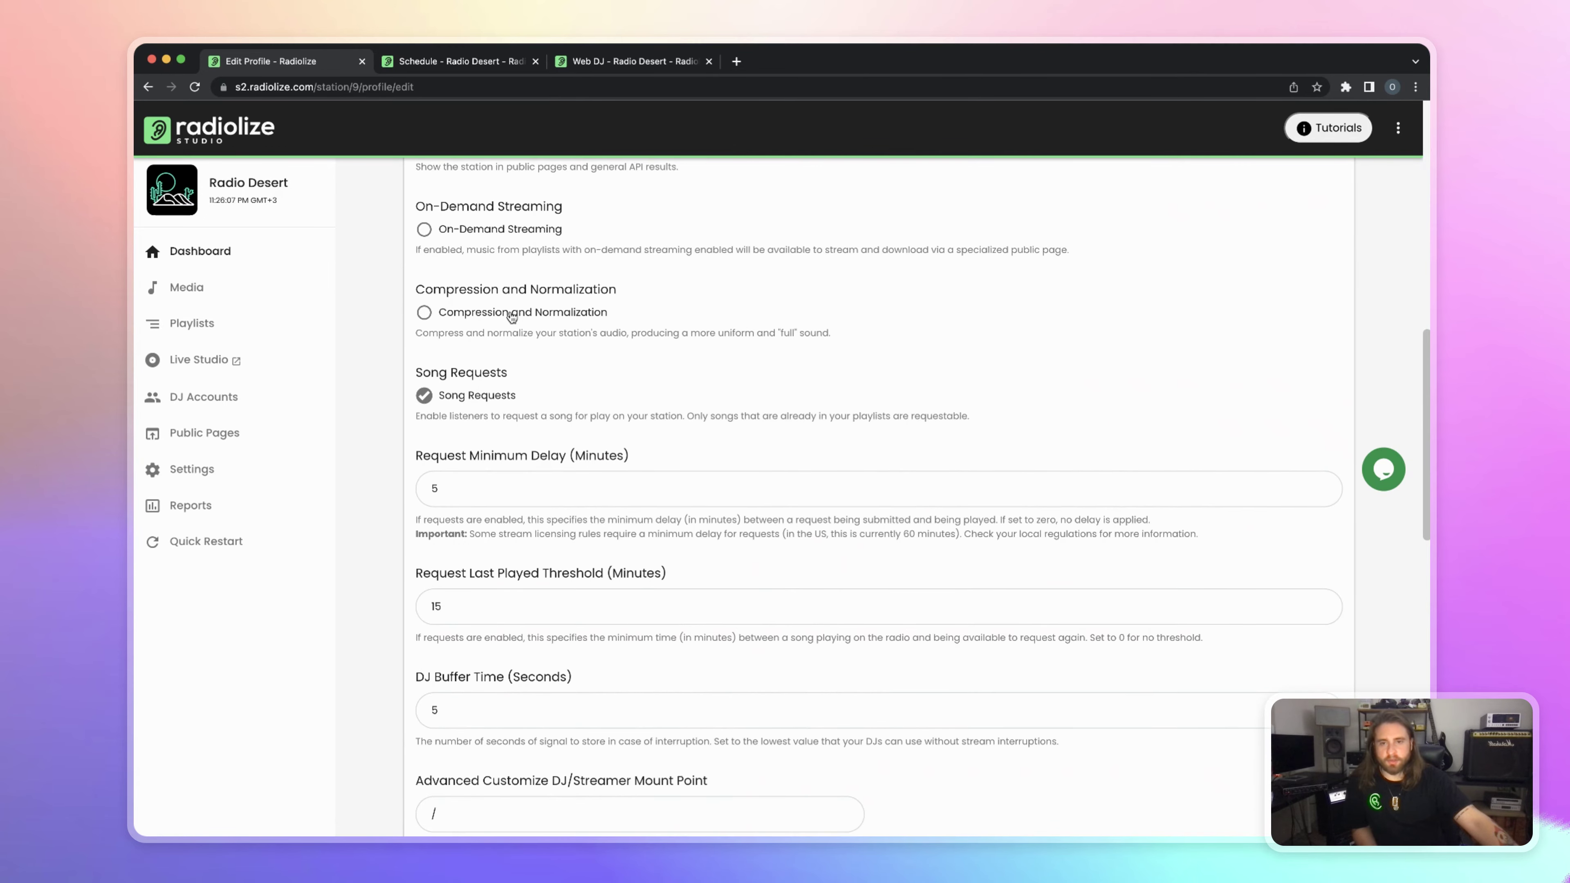
left_click(186, 469)
Start a new Generic Web Hook under Integrations, then open the reports overview
left_click(178, 597)
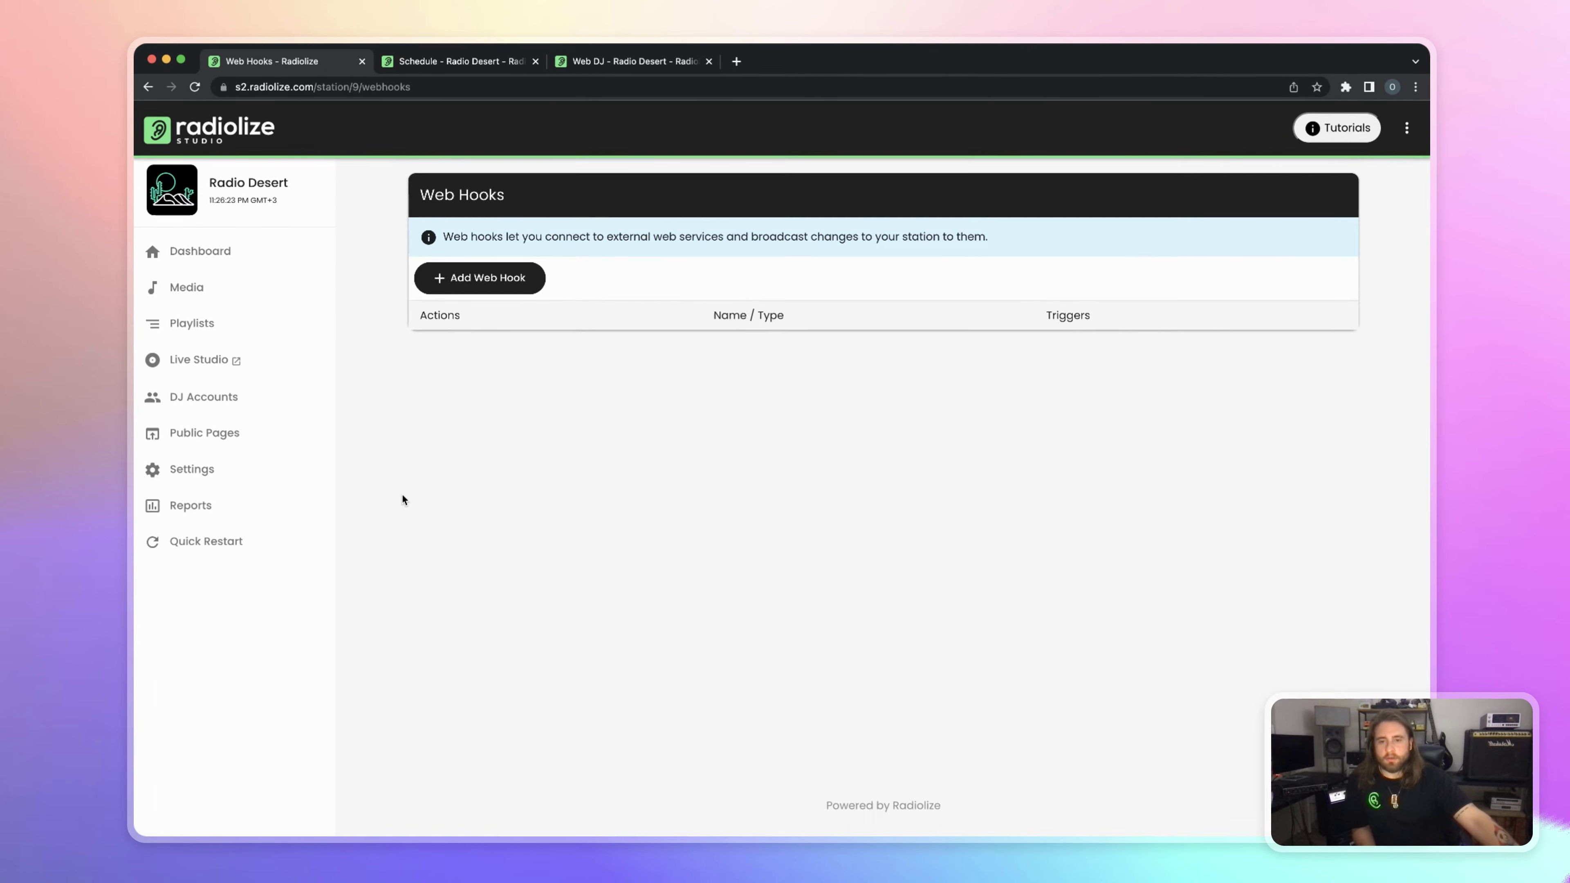
left_click(484, 277)
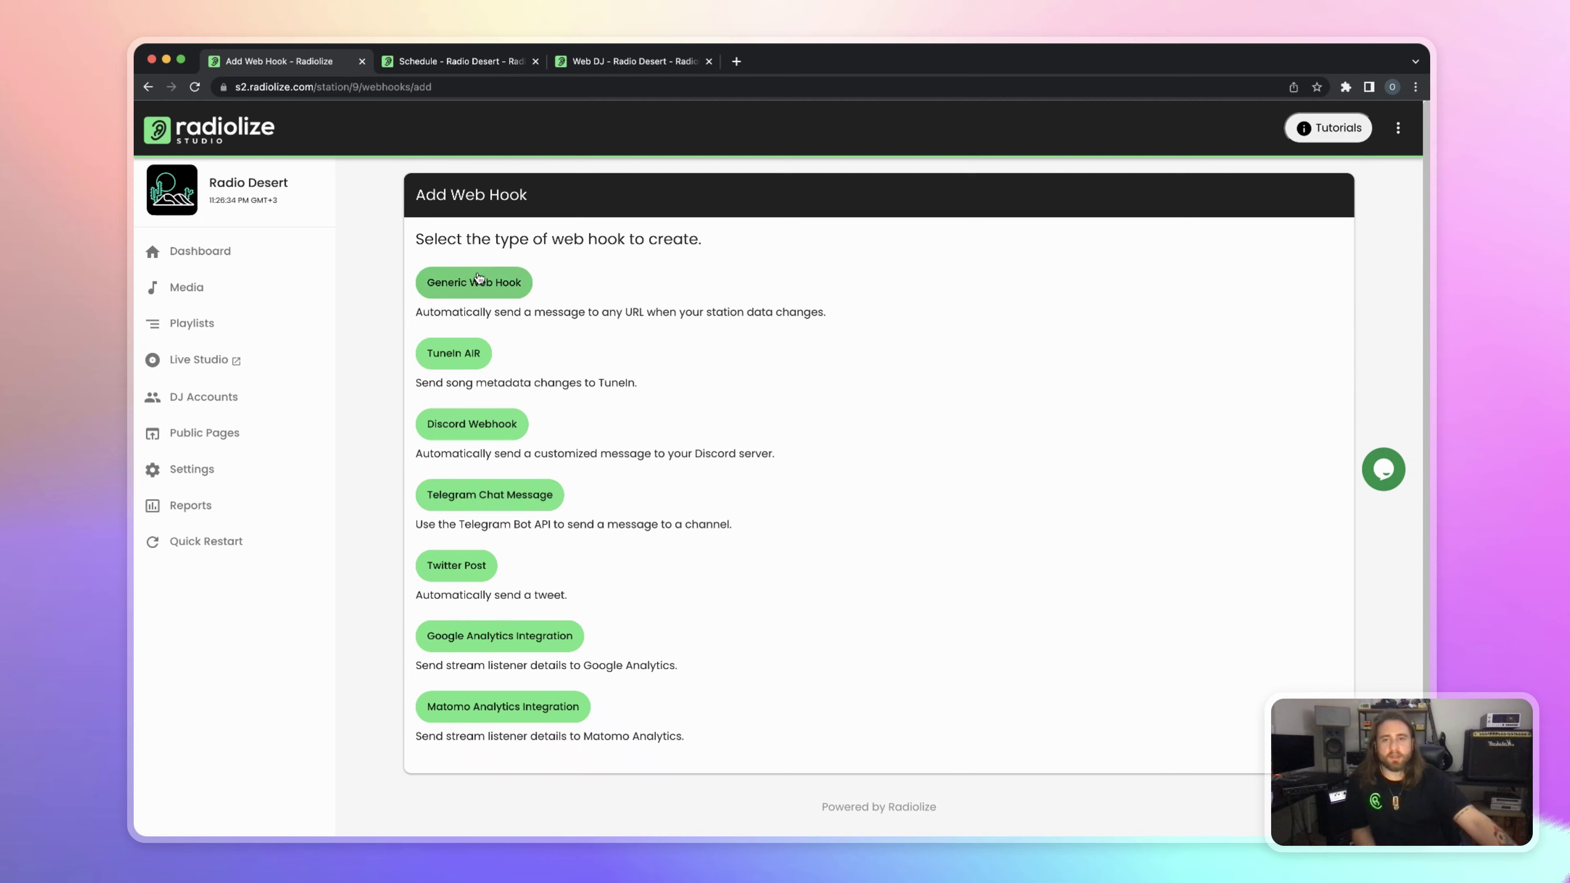
left_click(453, 289)
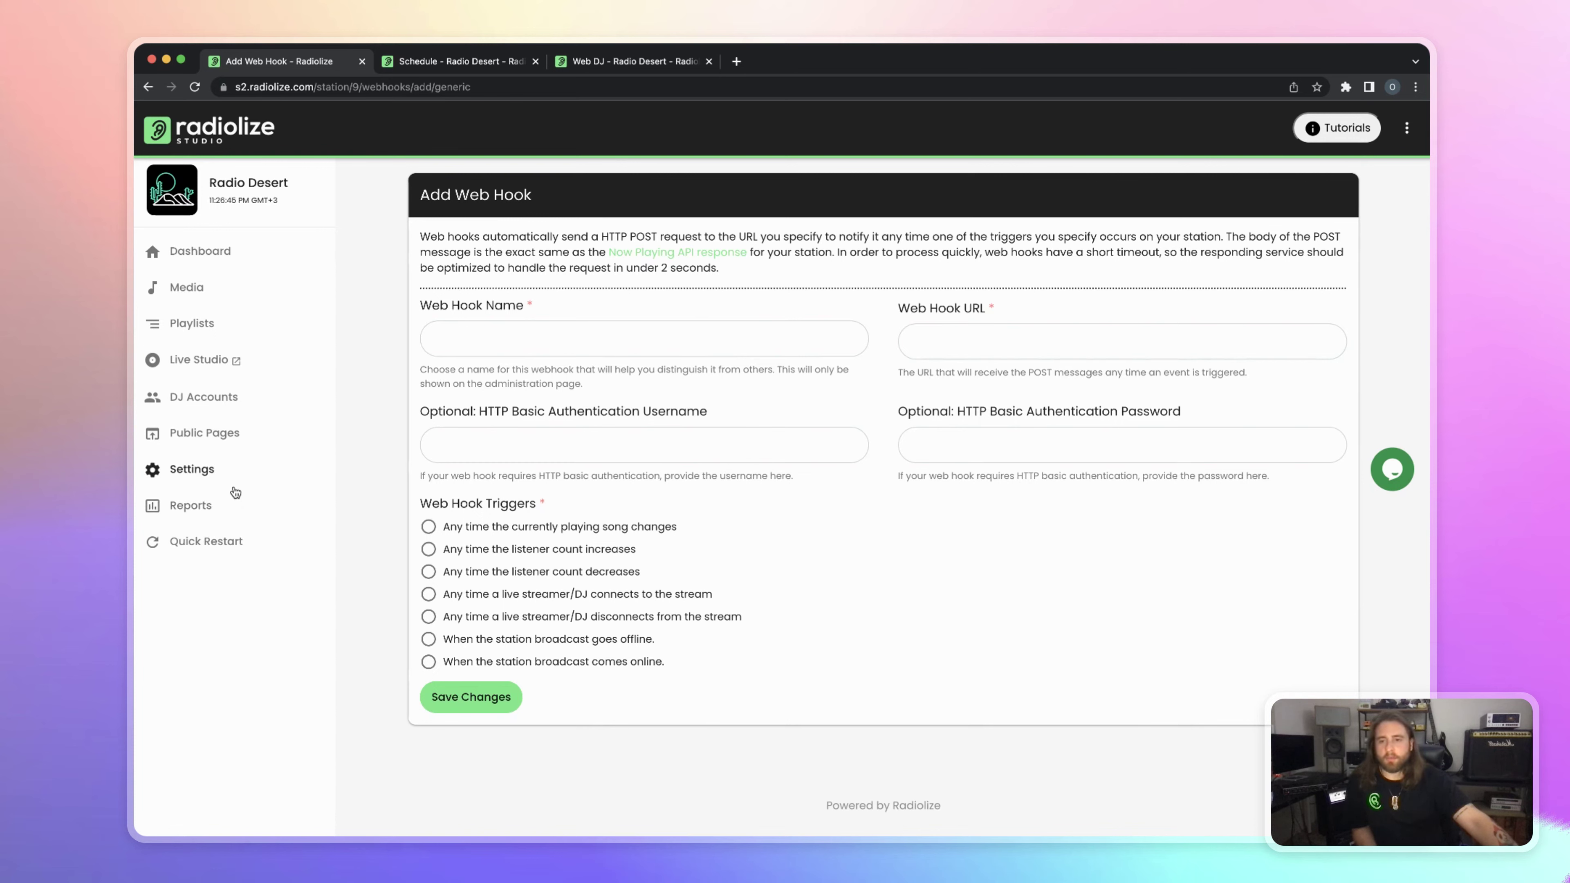
left_click(221, 508)
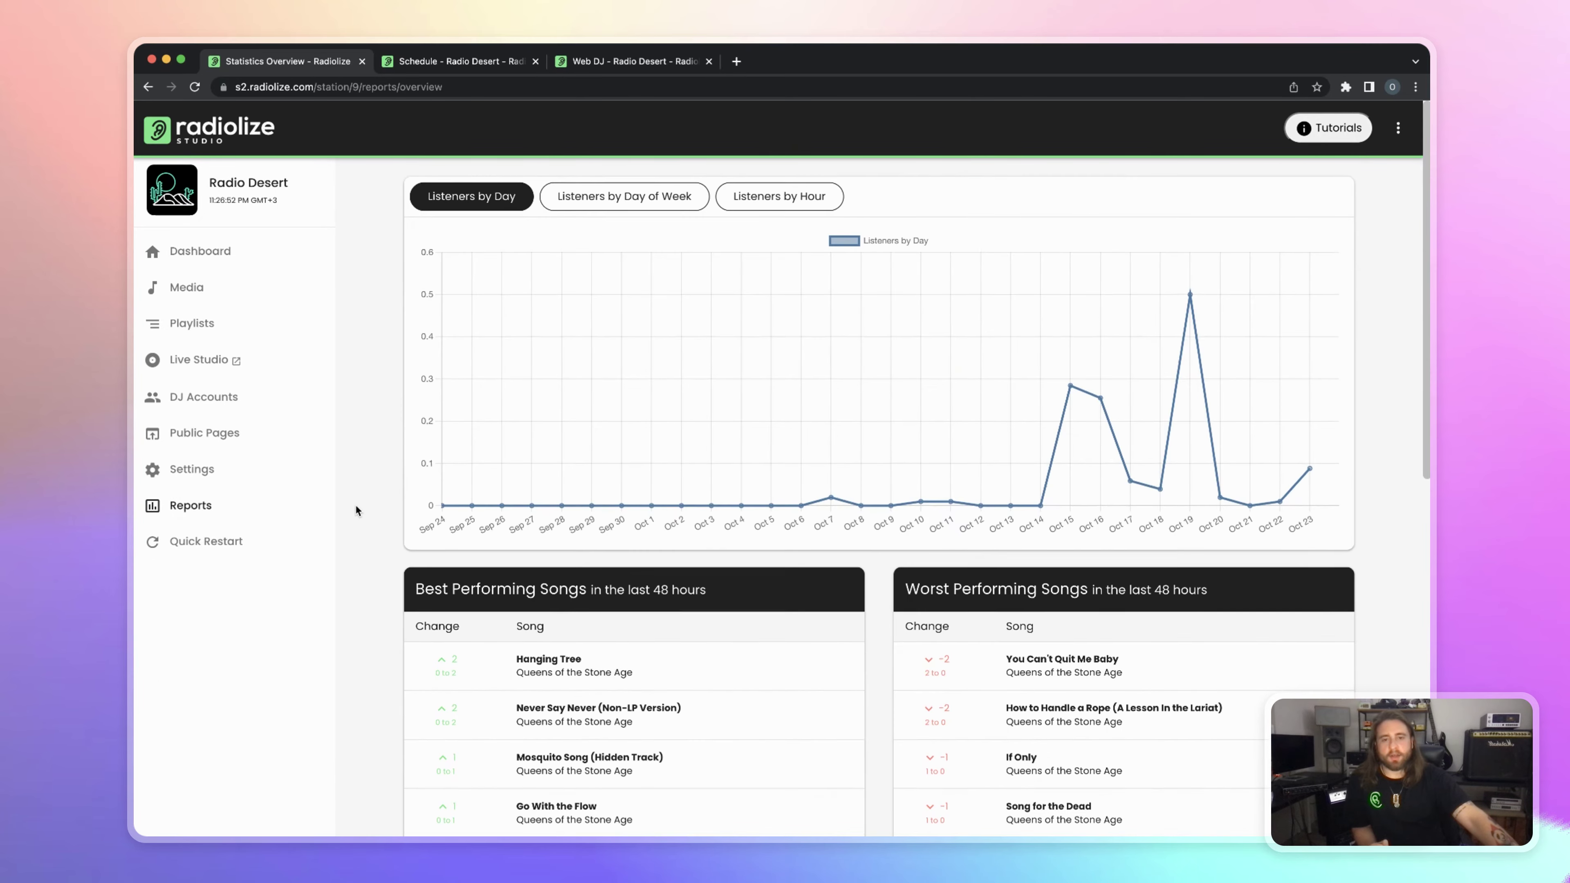
View the Overview listener charts by Day of Week and by Hour, then expand the Reports list
scroll(356, 505, "down", 10)
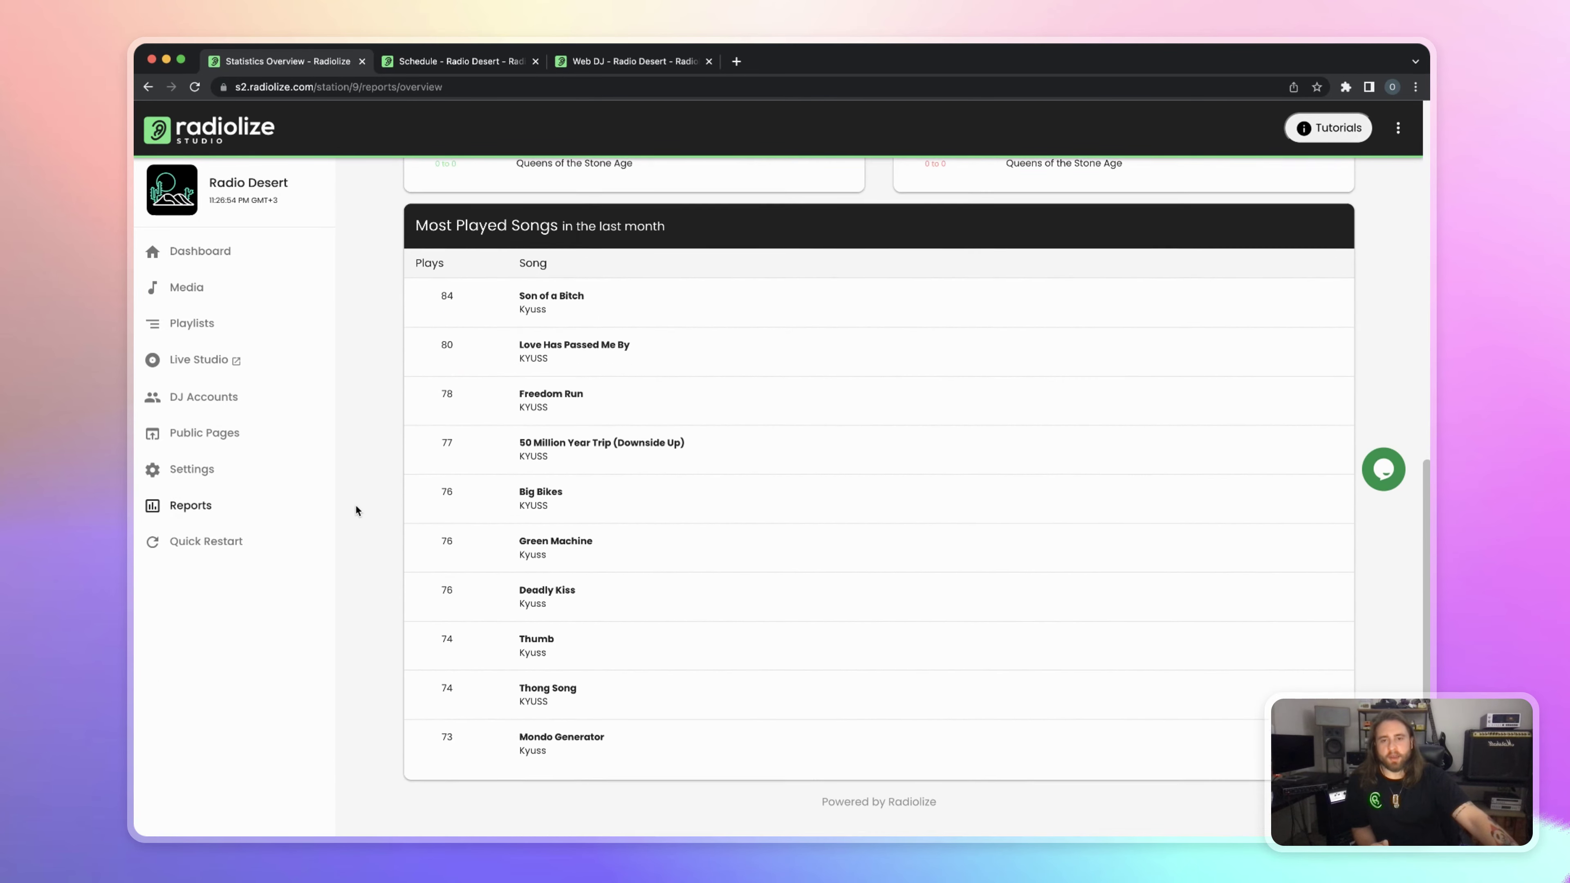
scroll(355, 505, "up", 10)
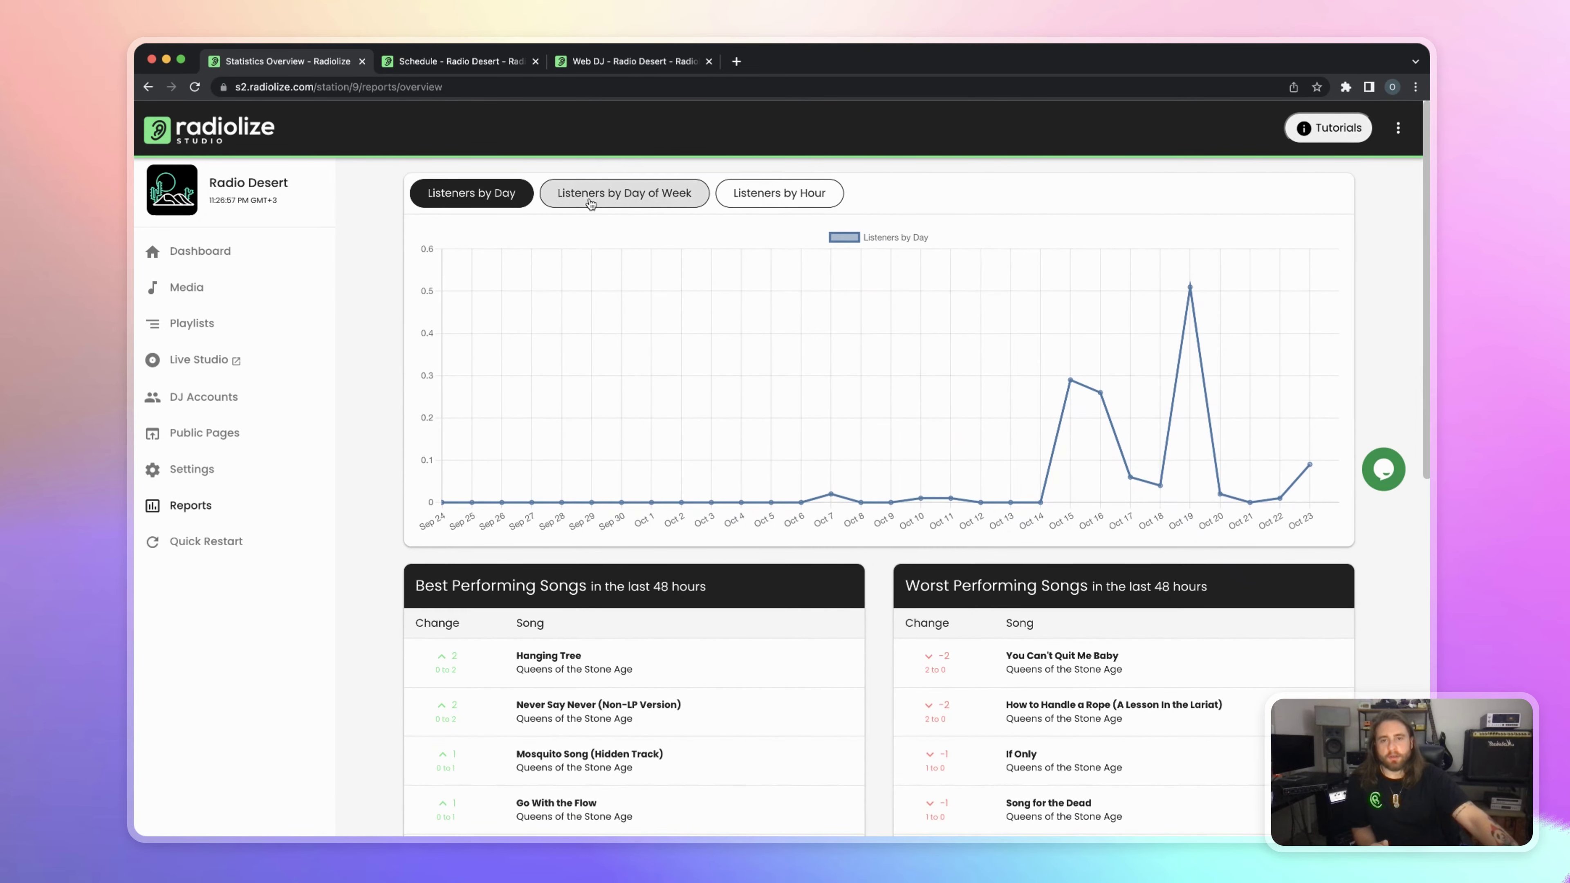
left_click(668, 199)
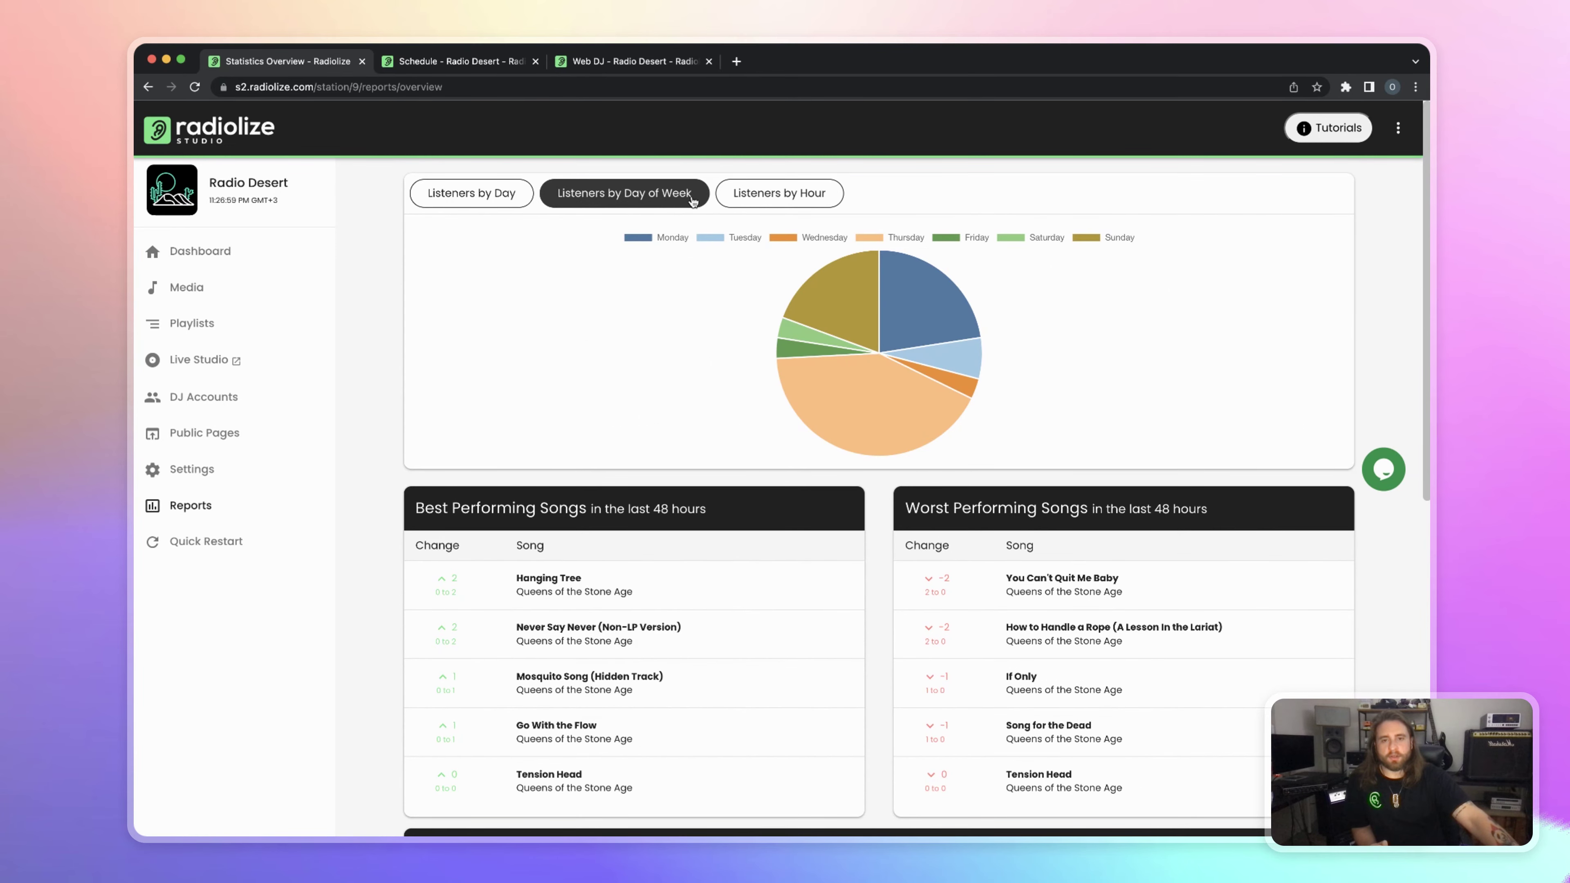
left_click(802, 194)
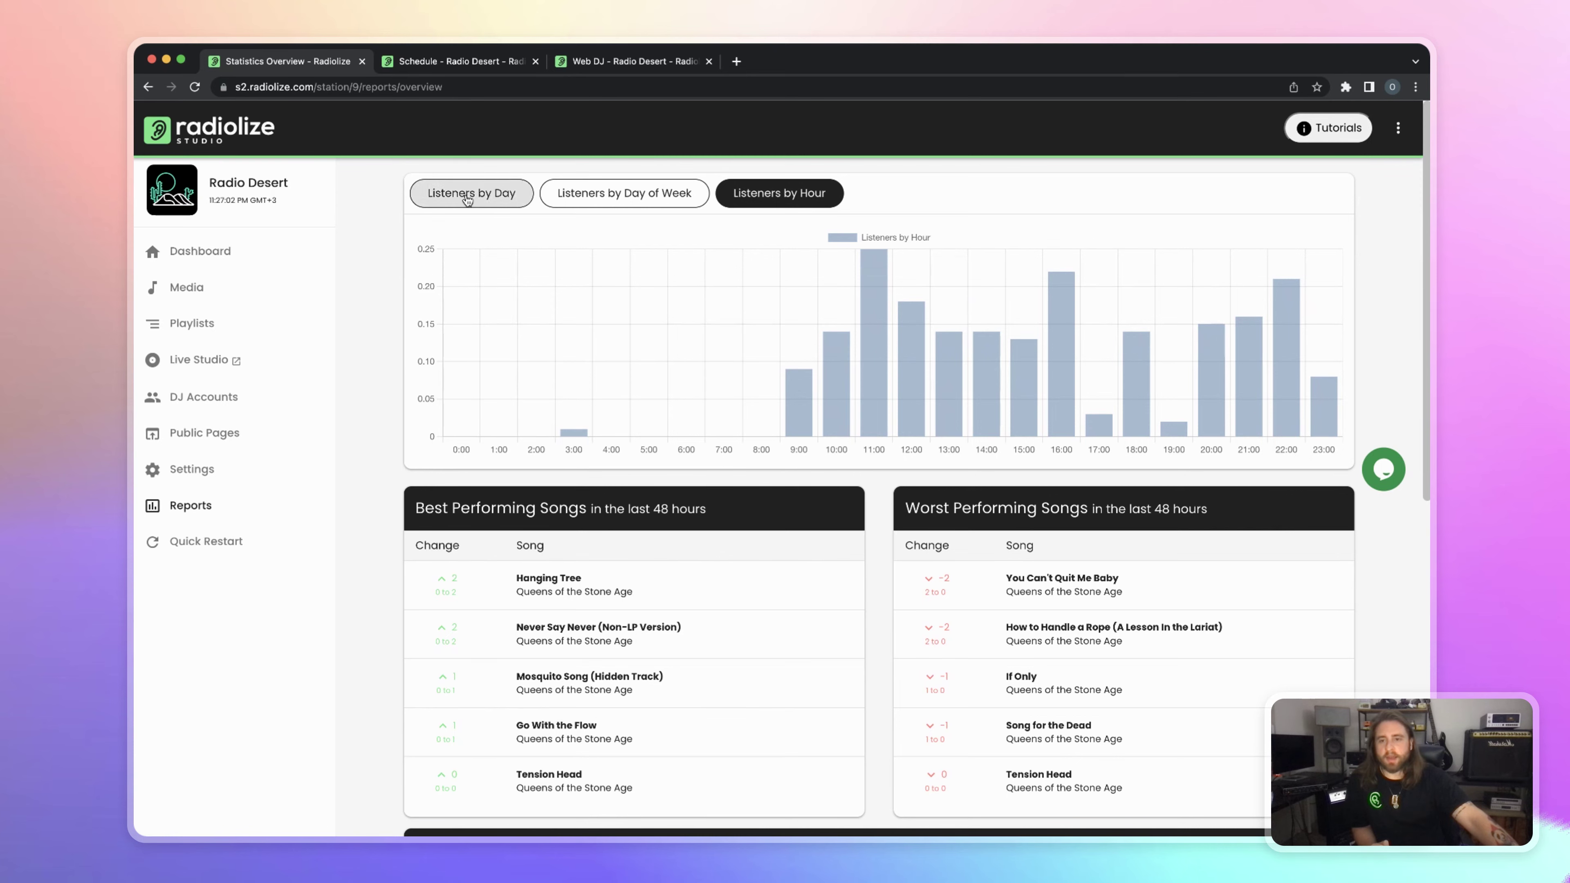
left_click(198, 513)
Open the Listeners report and set its period to the last 30 days
left_click(193, 568)
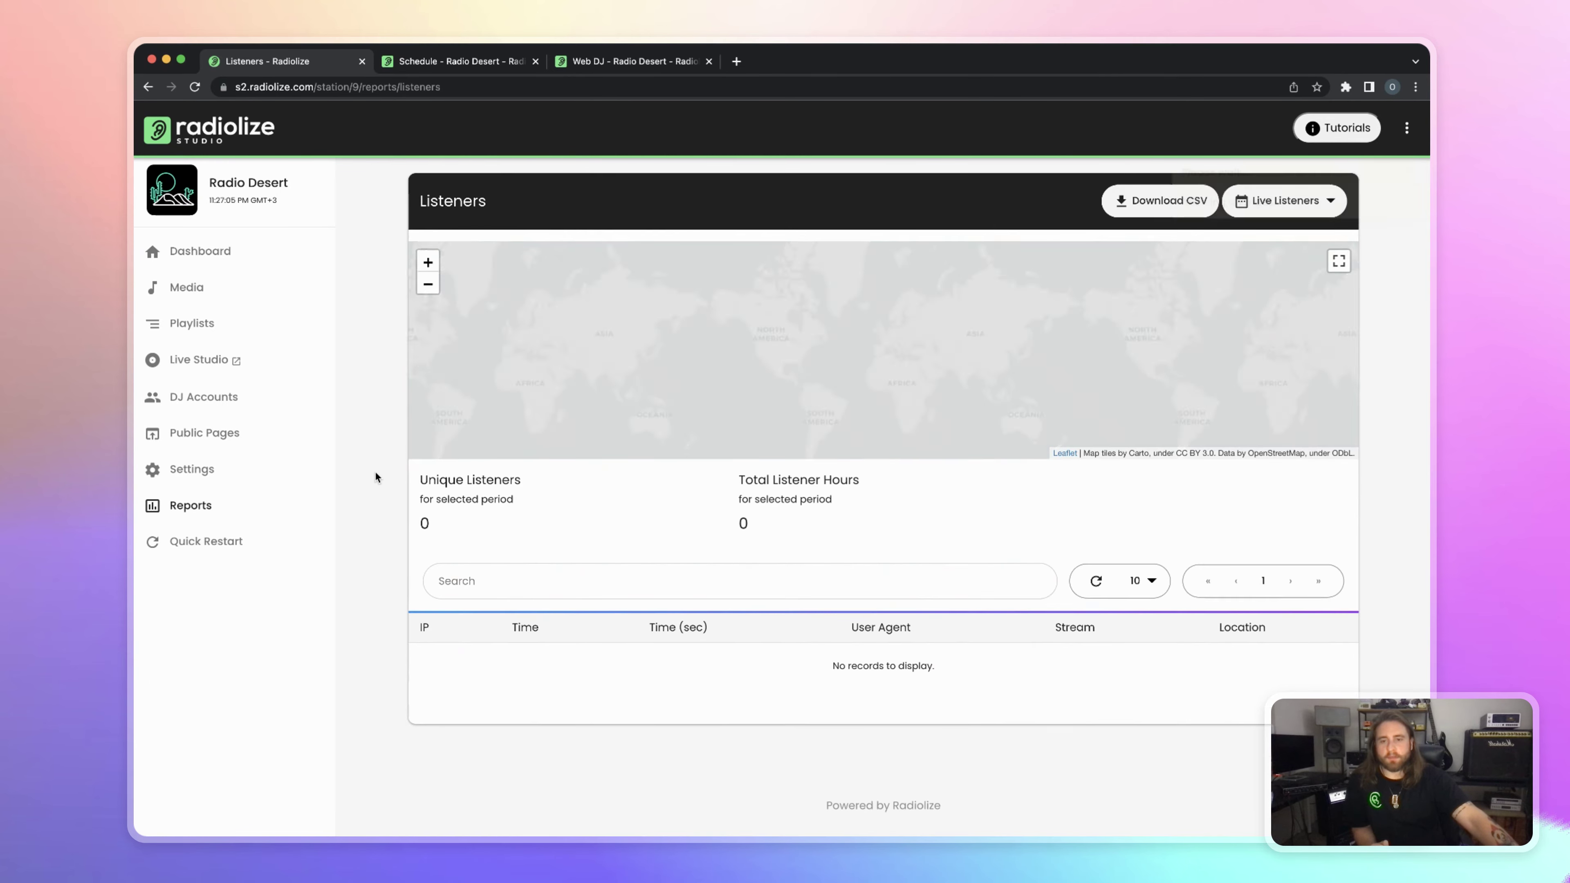
left_click(1265, 210)
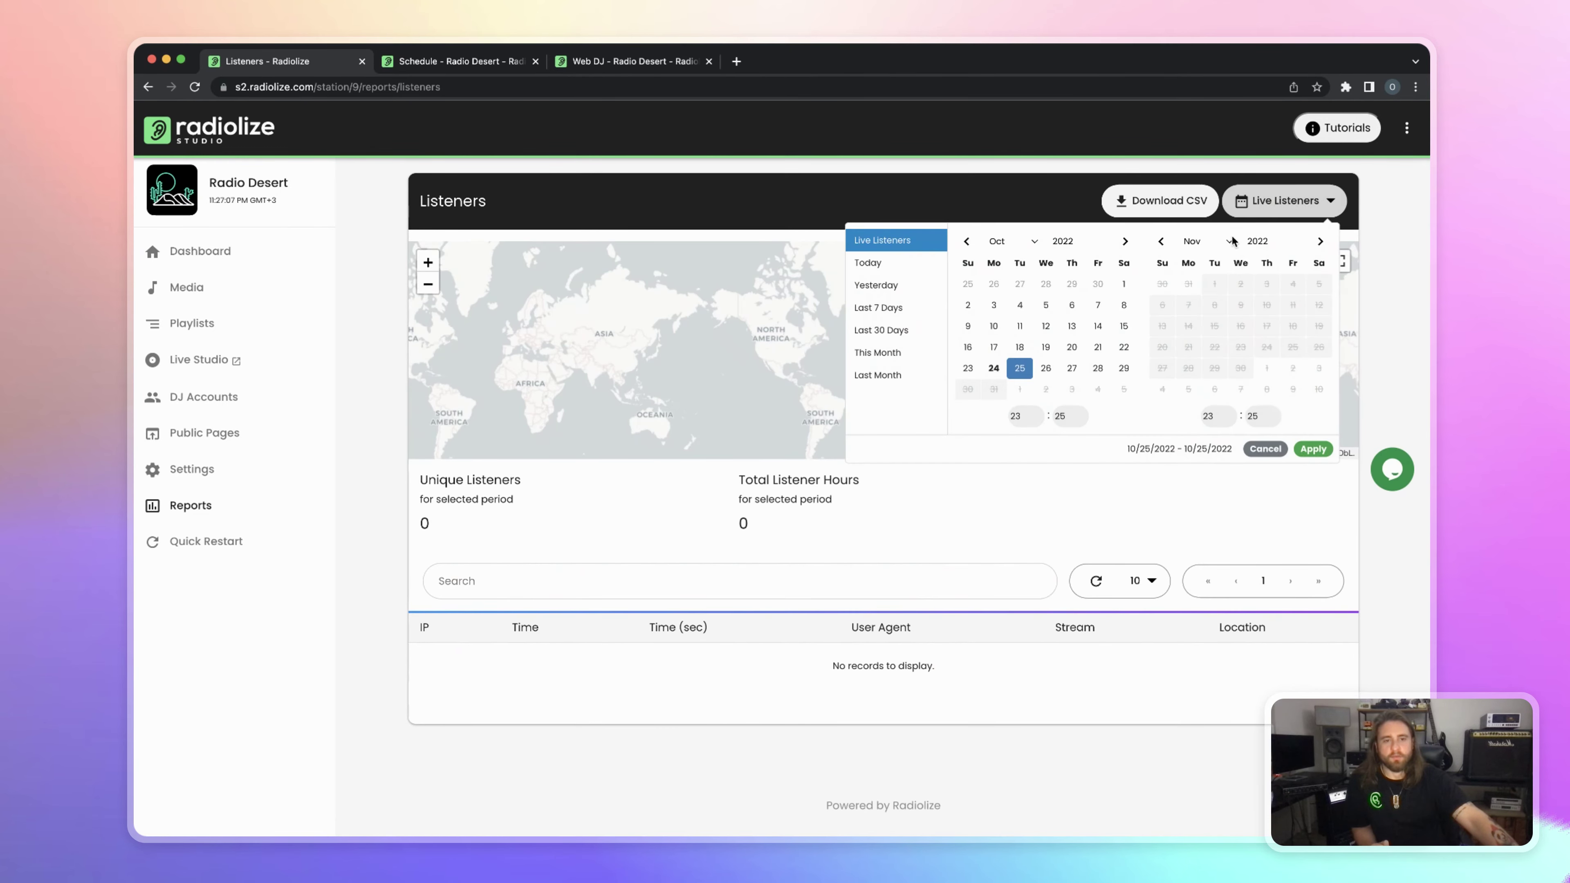
left_click(871, 330)
left_click(1314, 449)
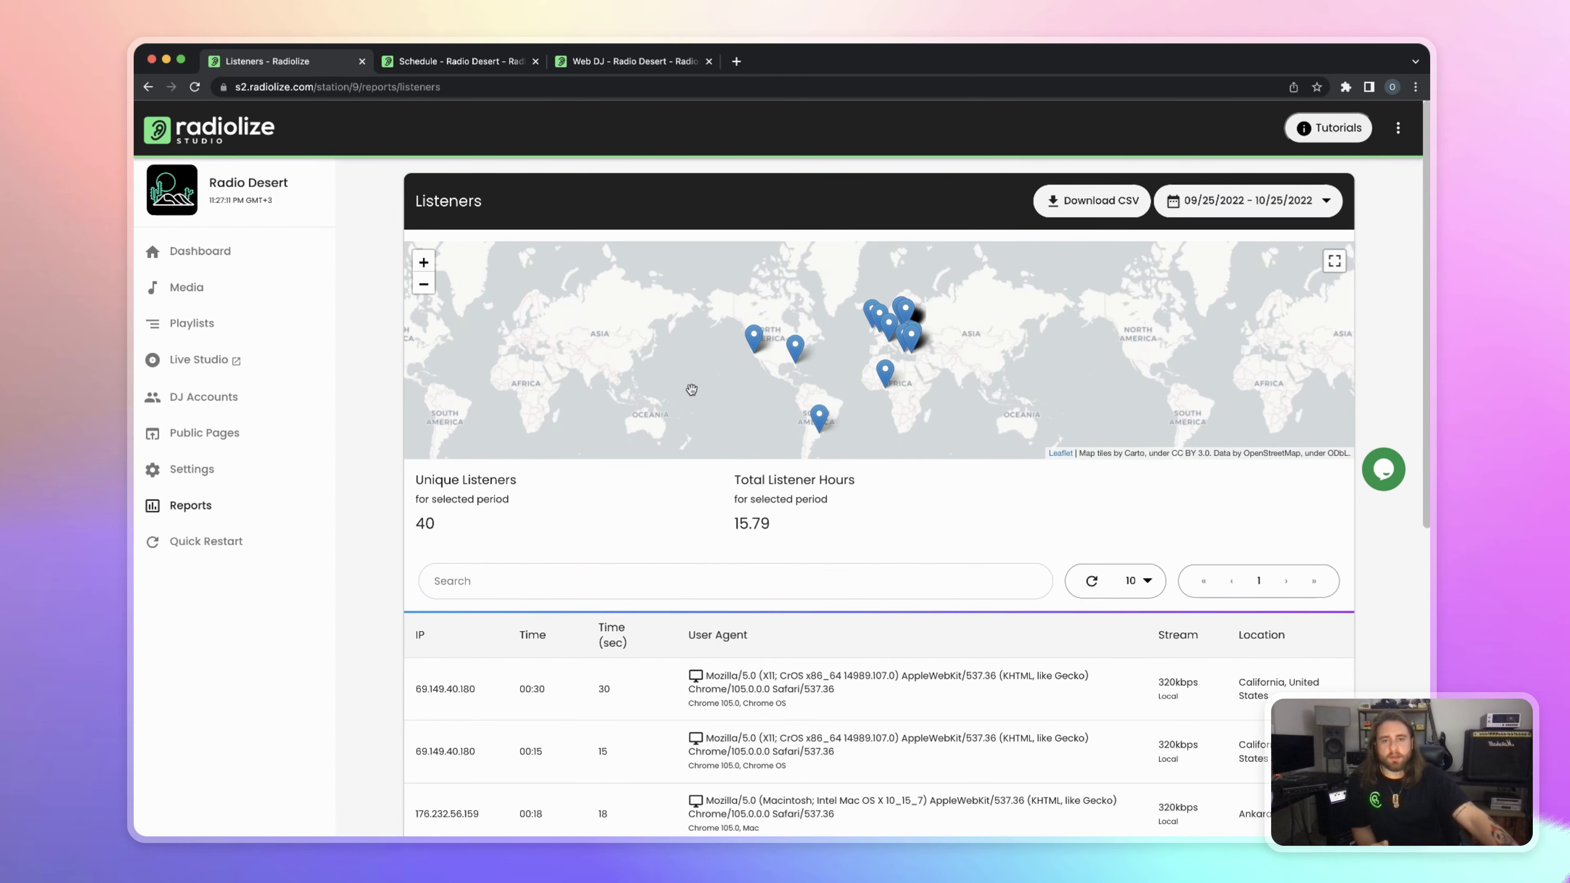
Zoom the listener map in one level and inspect the listener pins
left_click(423, 262)
mouse_move(706, 368)
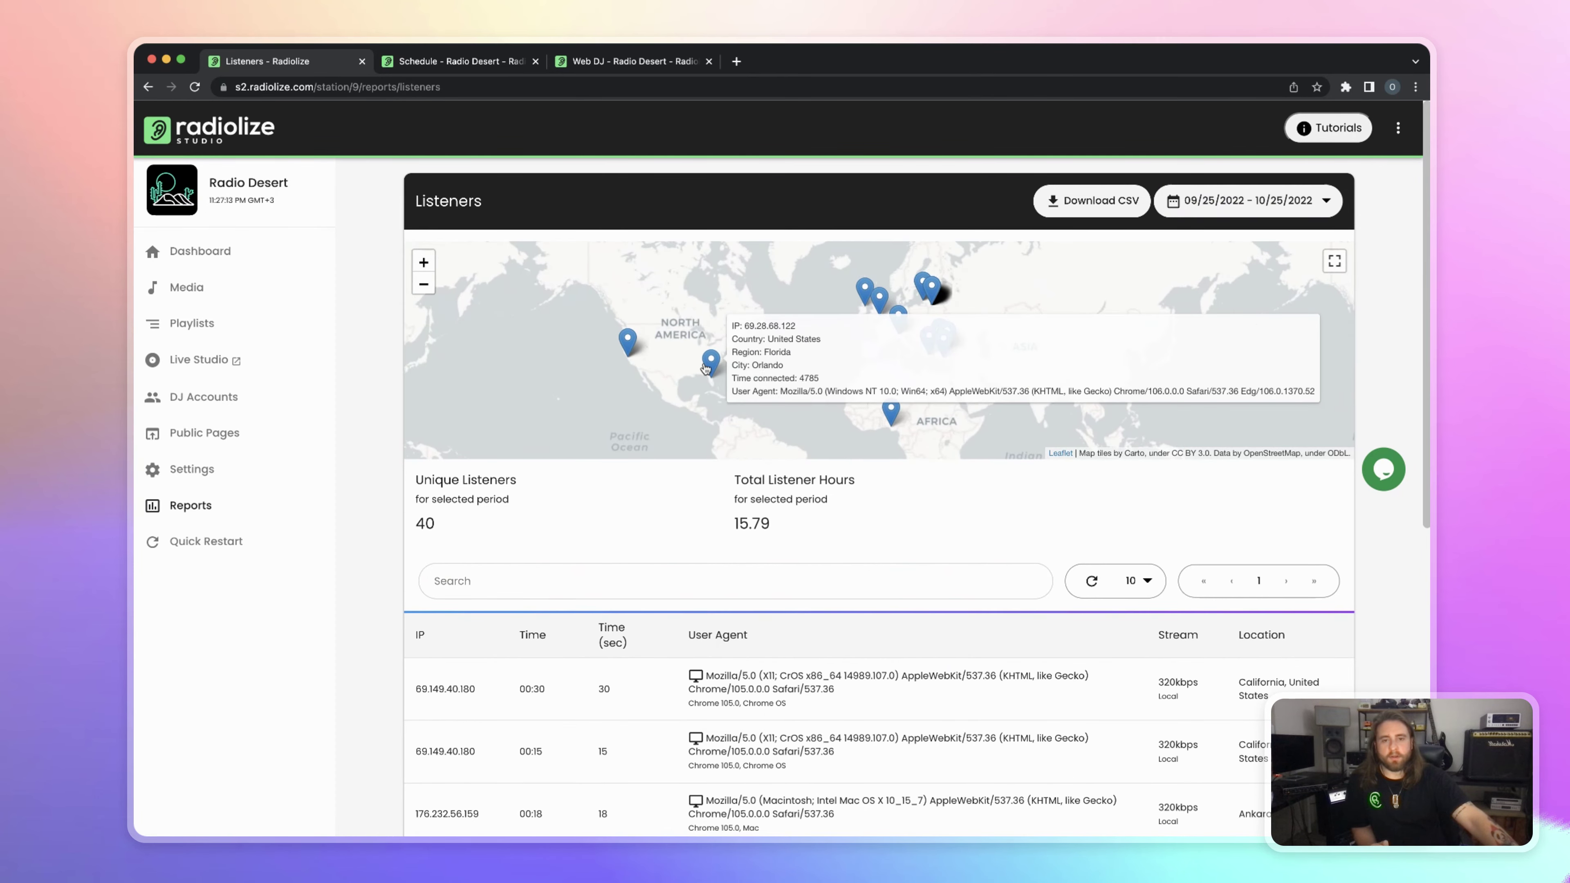
mouse_move(629, 347)
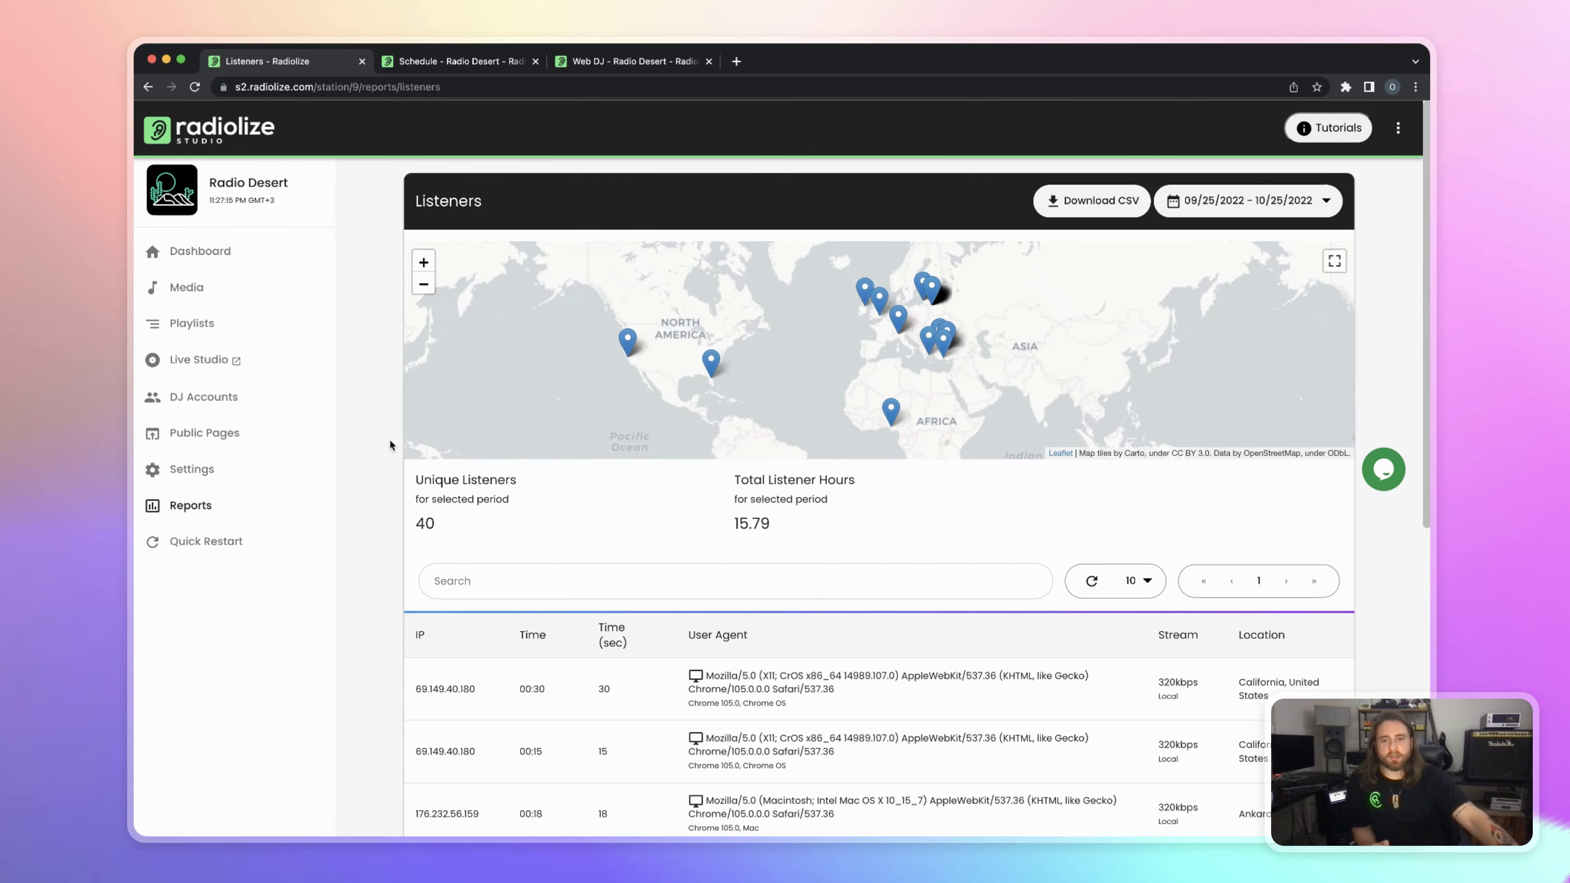
scroll(390, 444, "down", 3)
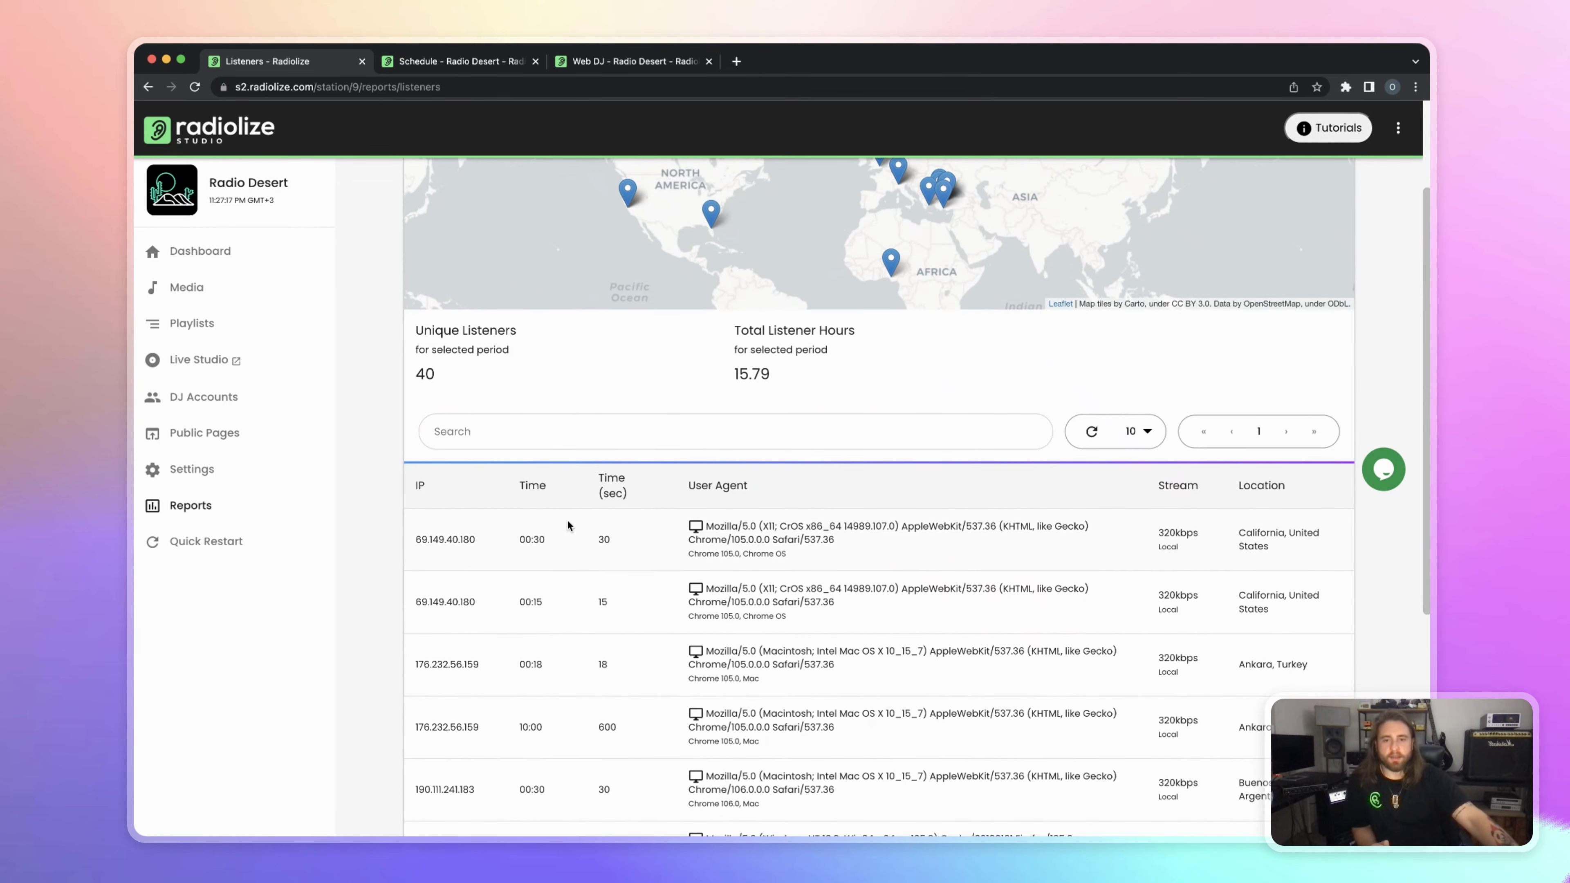
Review the first listener record, 40 unique listeners and 15.79 listener hours, then expand the Reports list
double_click(525, 540)
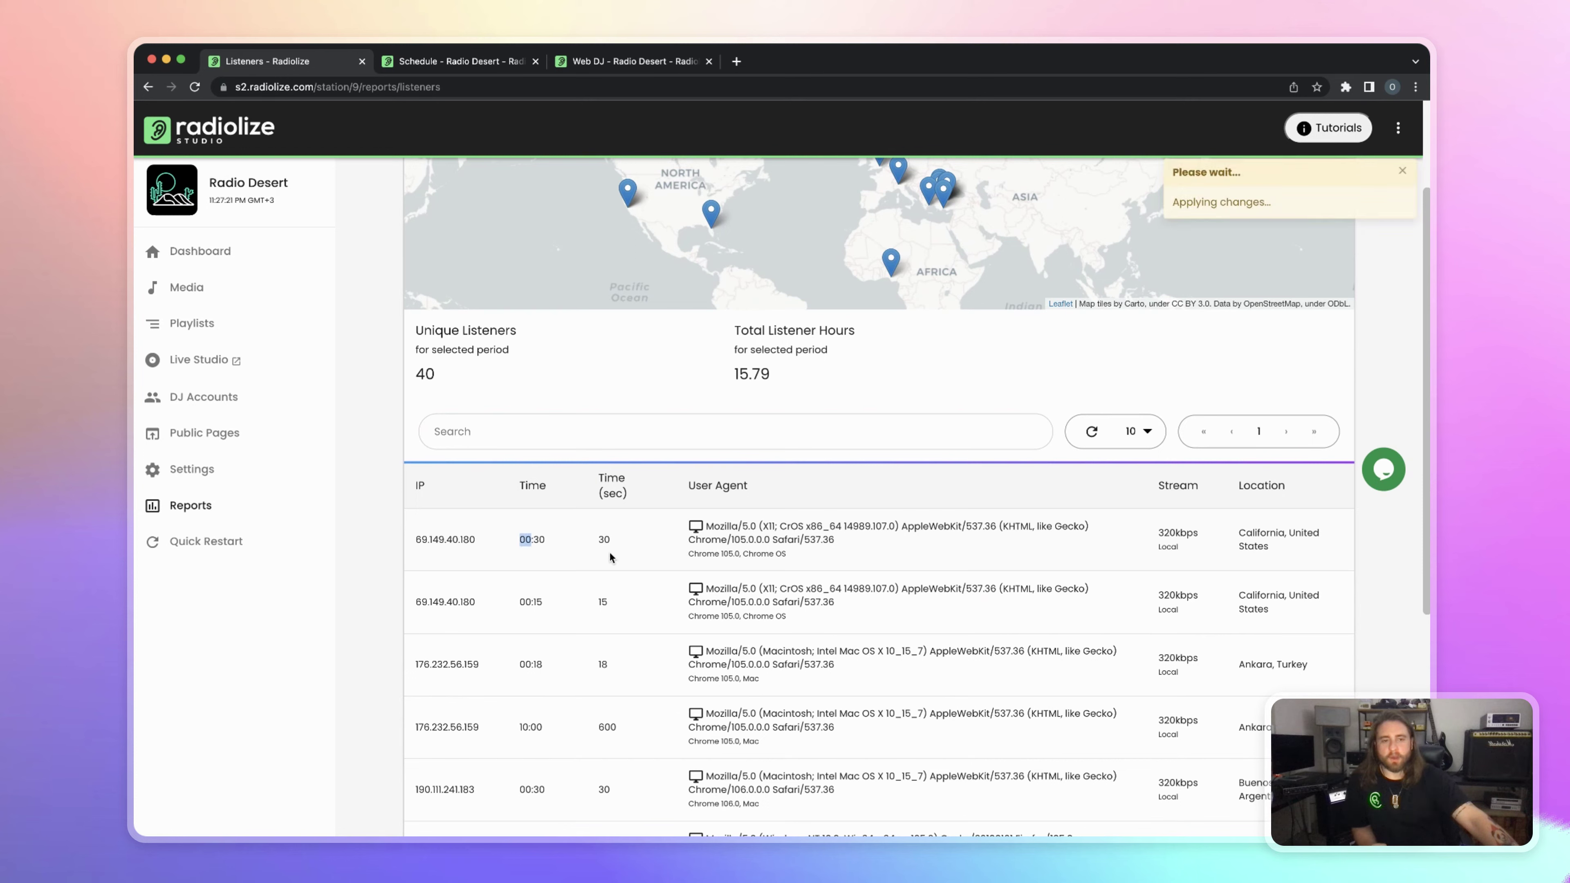
triple_click(411, 541)
triple_click(1256, 531)
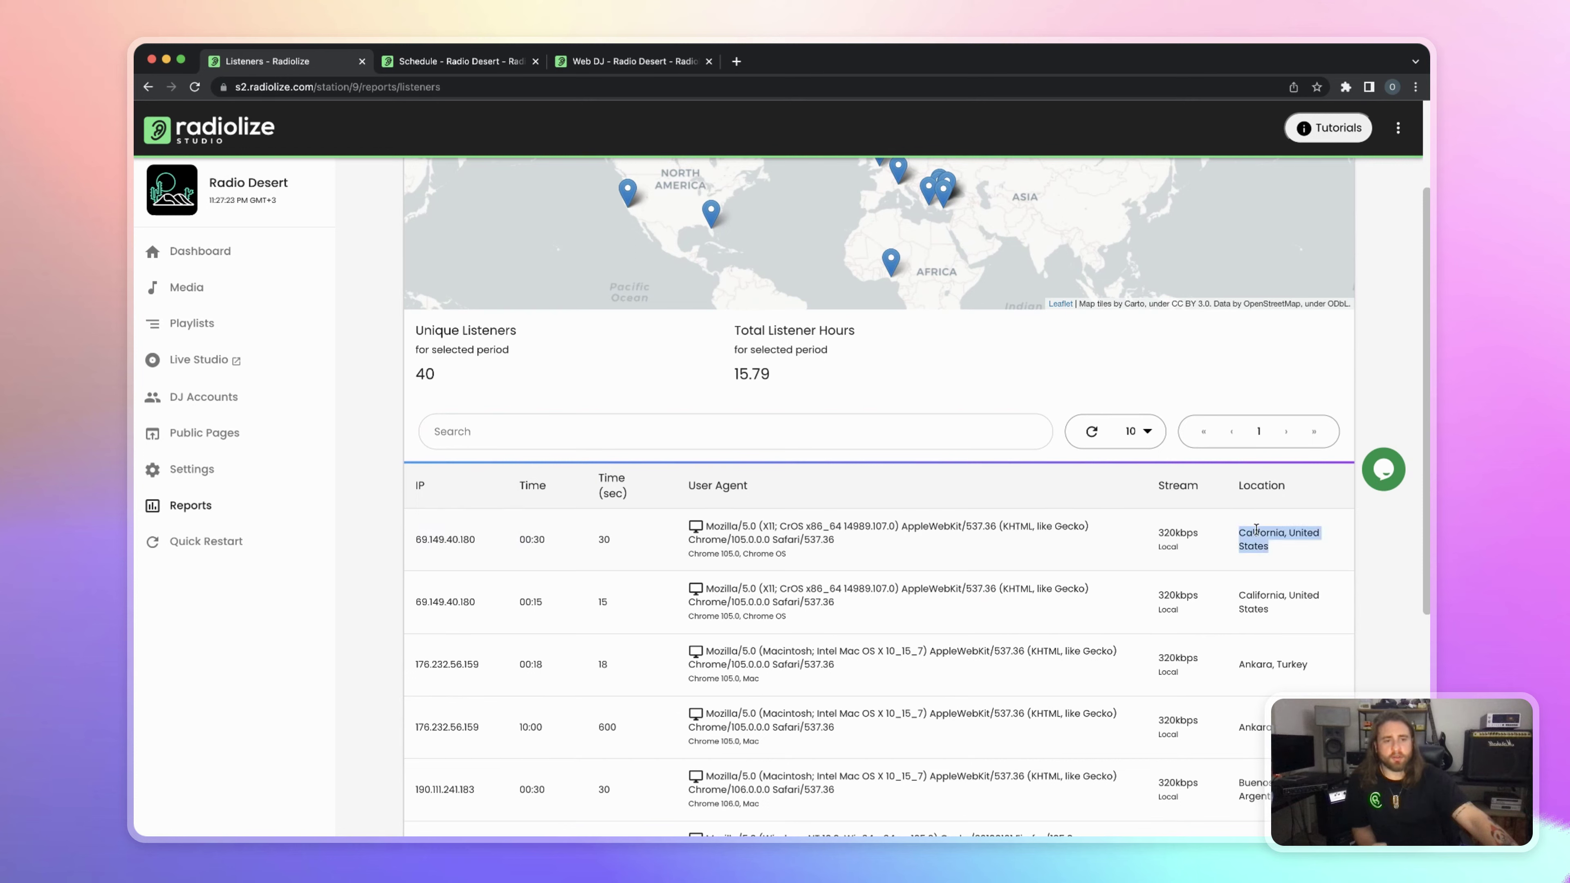
scroll(789, 559, "up", 3)
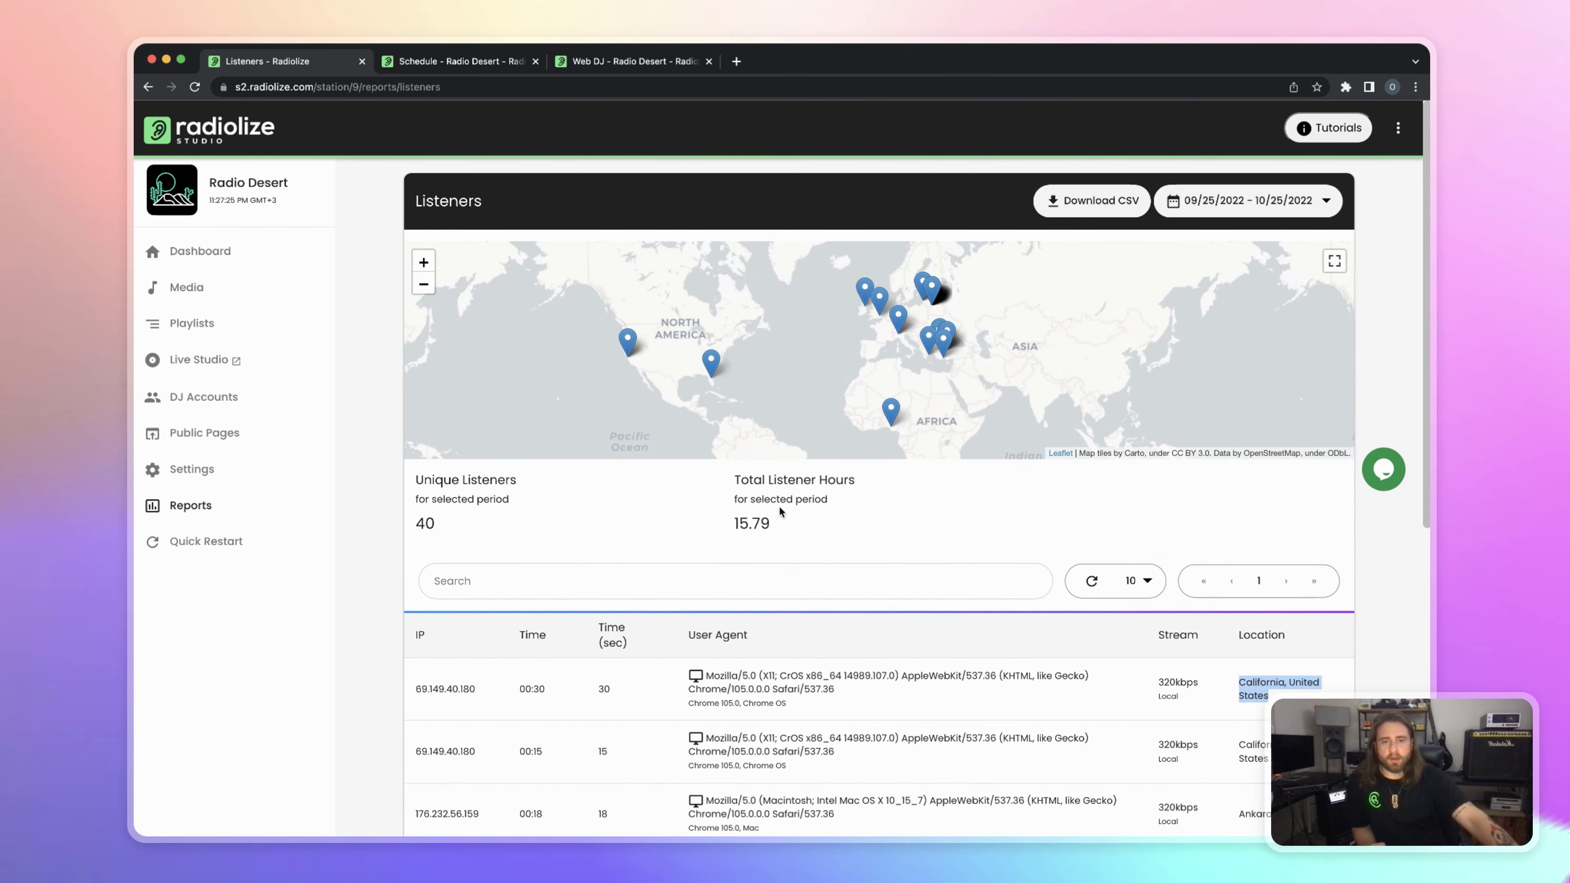
left_click_drag(735, 481, 796, 515)
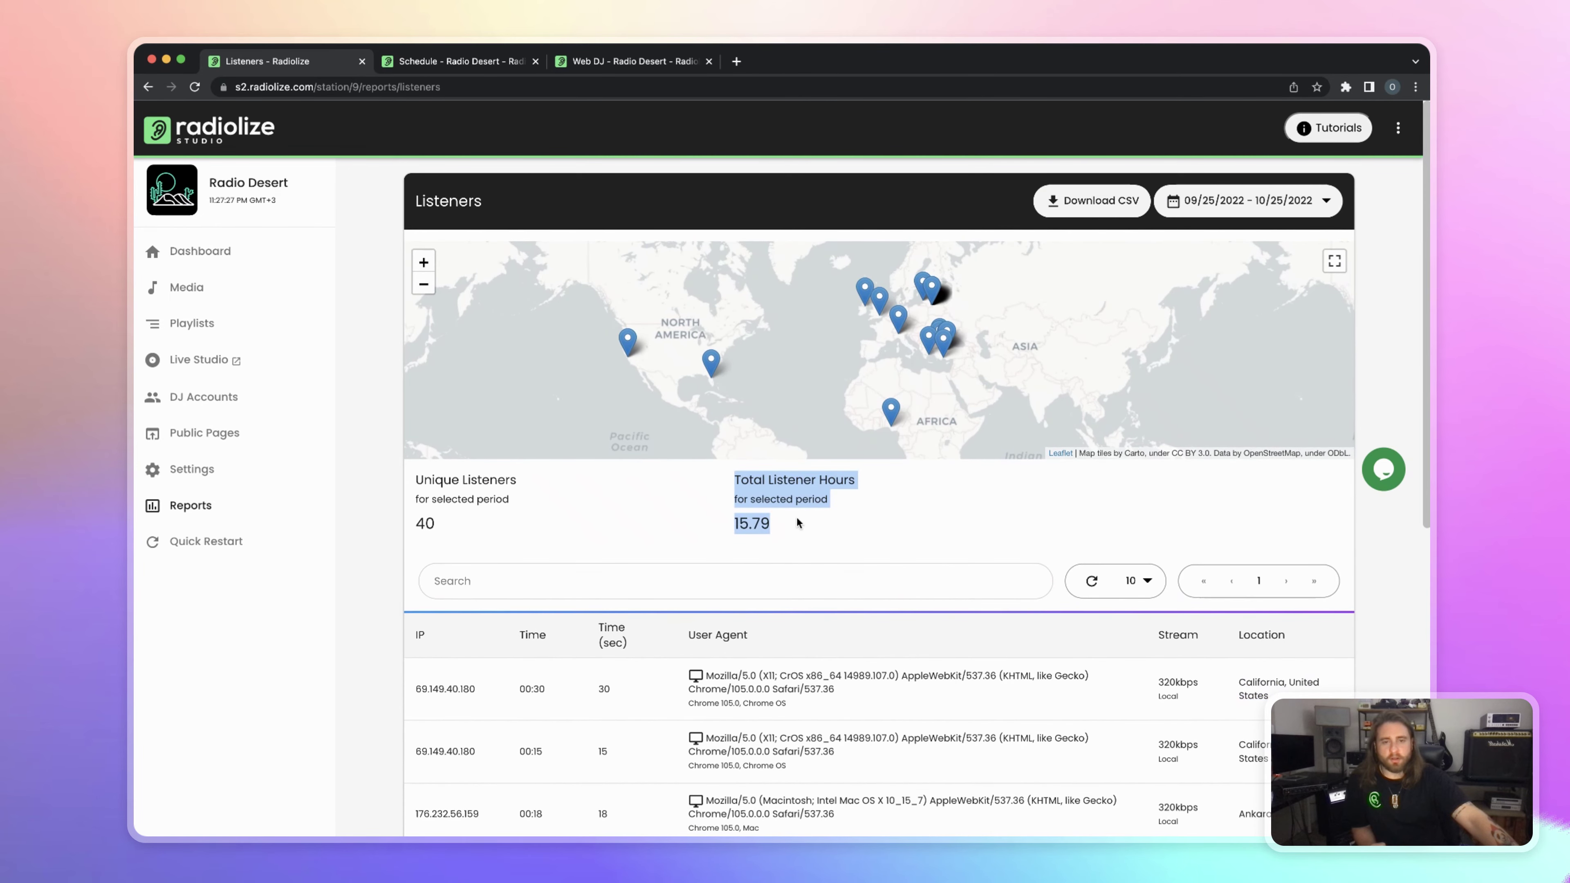
left_click_drag(420, 478, 484, 523)
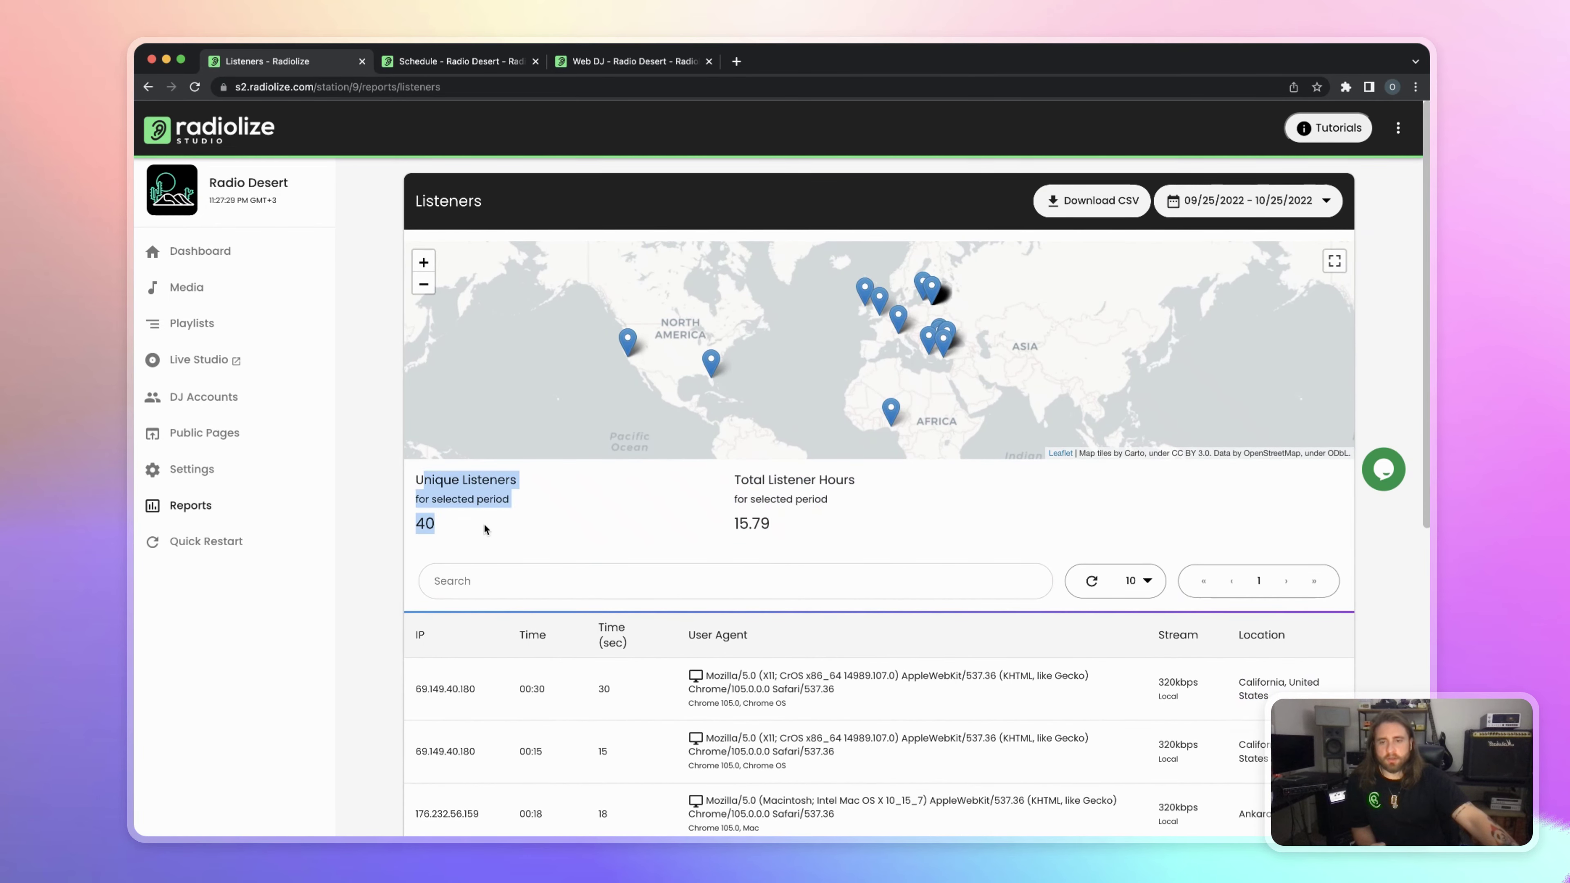
left_click(481, 528)
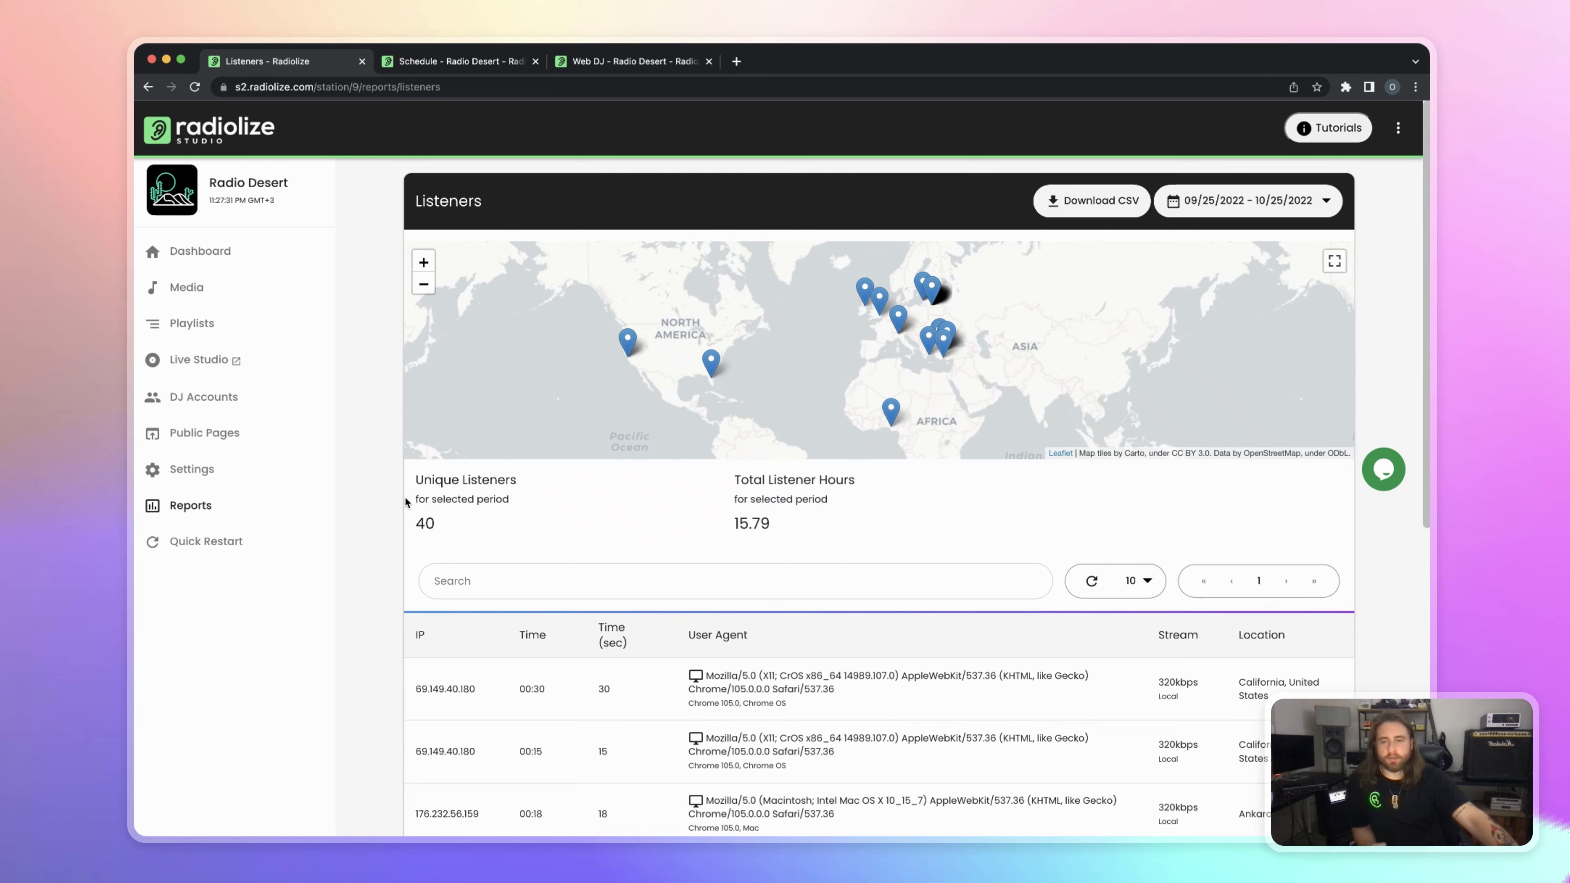
left_click(227, 513)
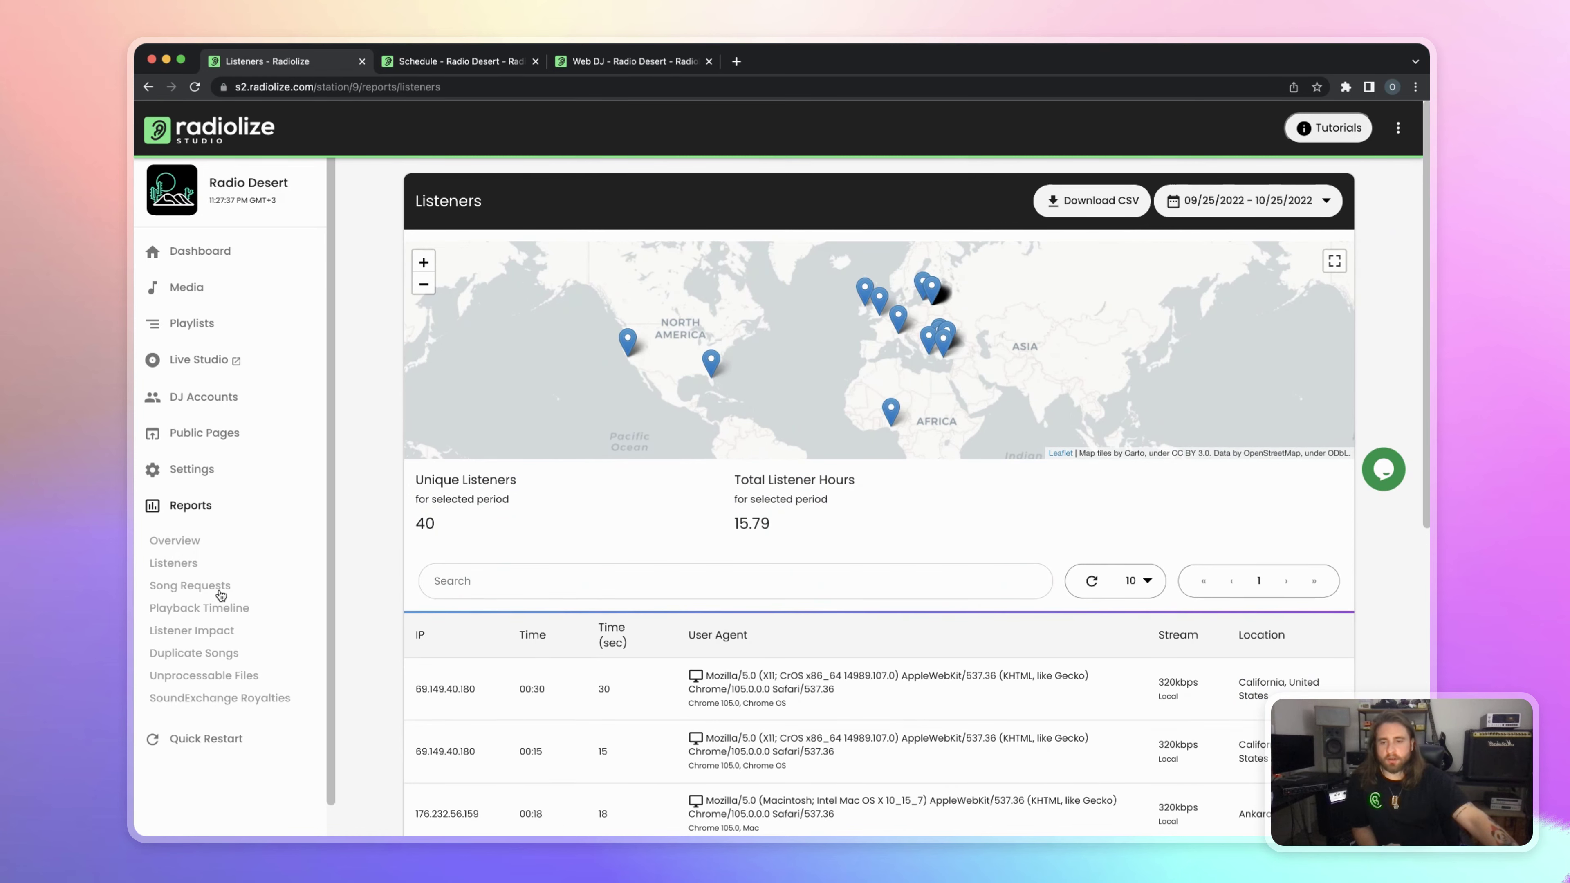
Review the Song Requests list, then switch to the Playback Timeline report
left_click(190, 585)
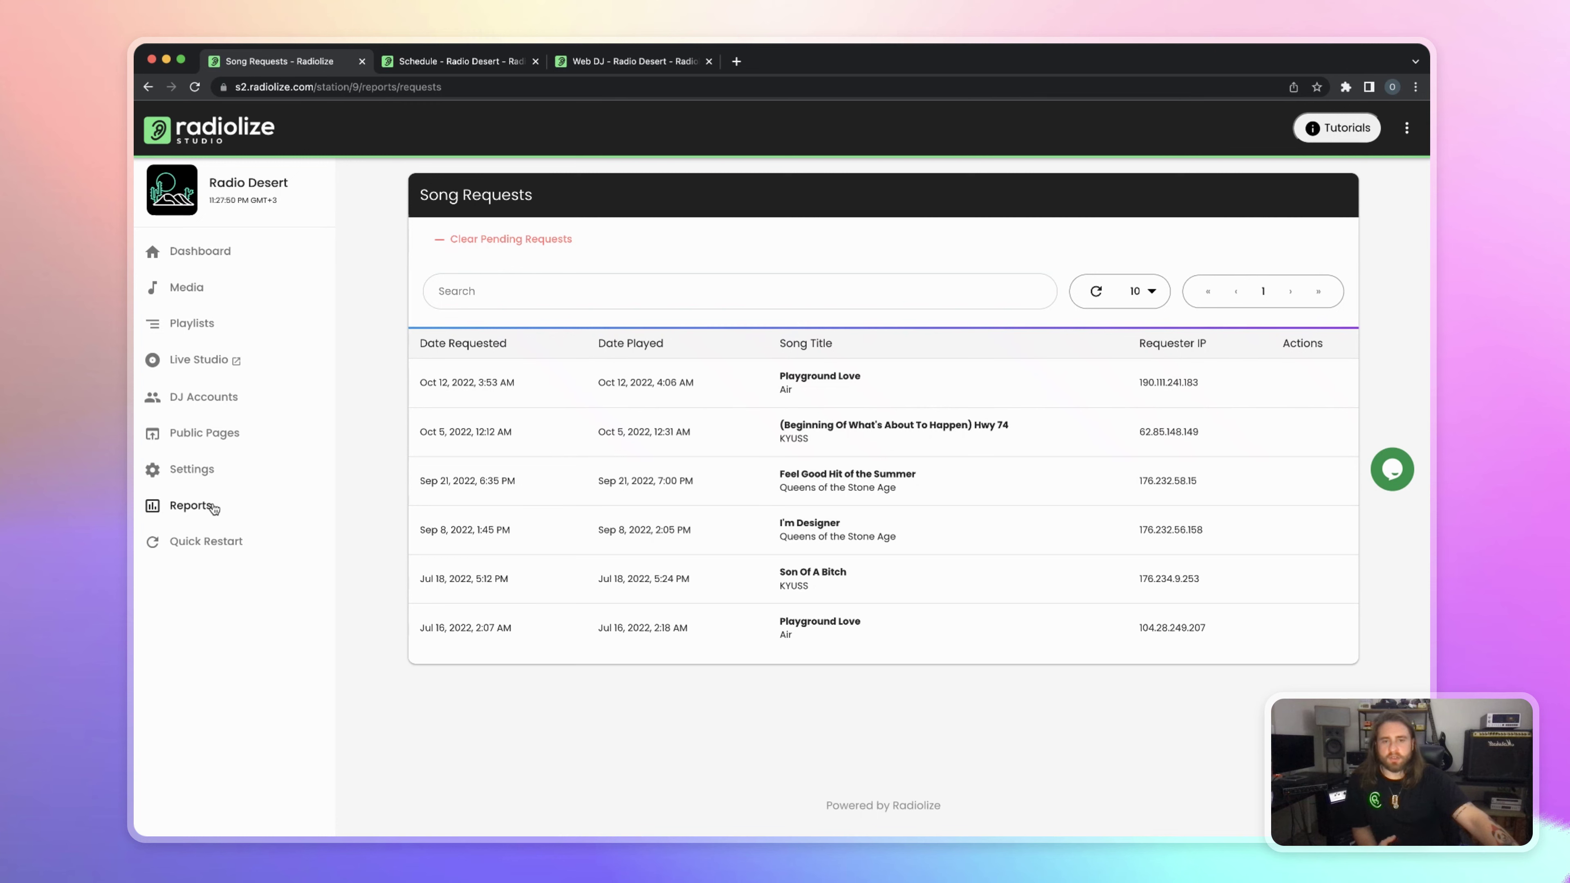
left_click_drag(458, 383, 583, 393)
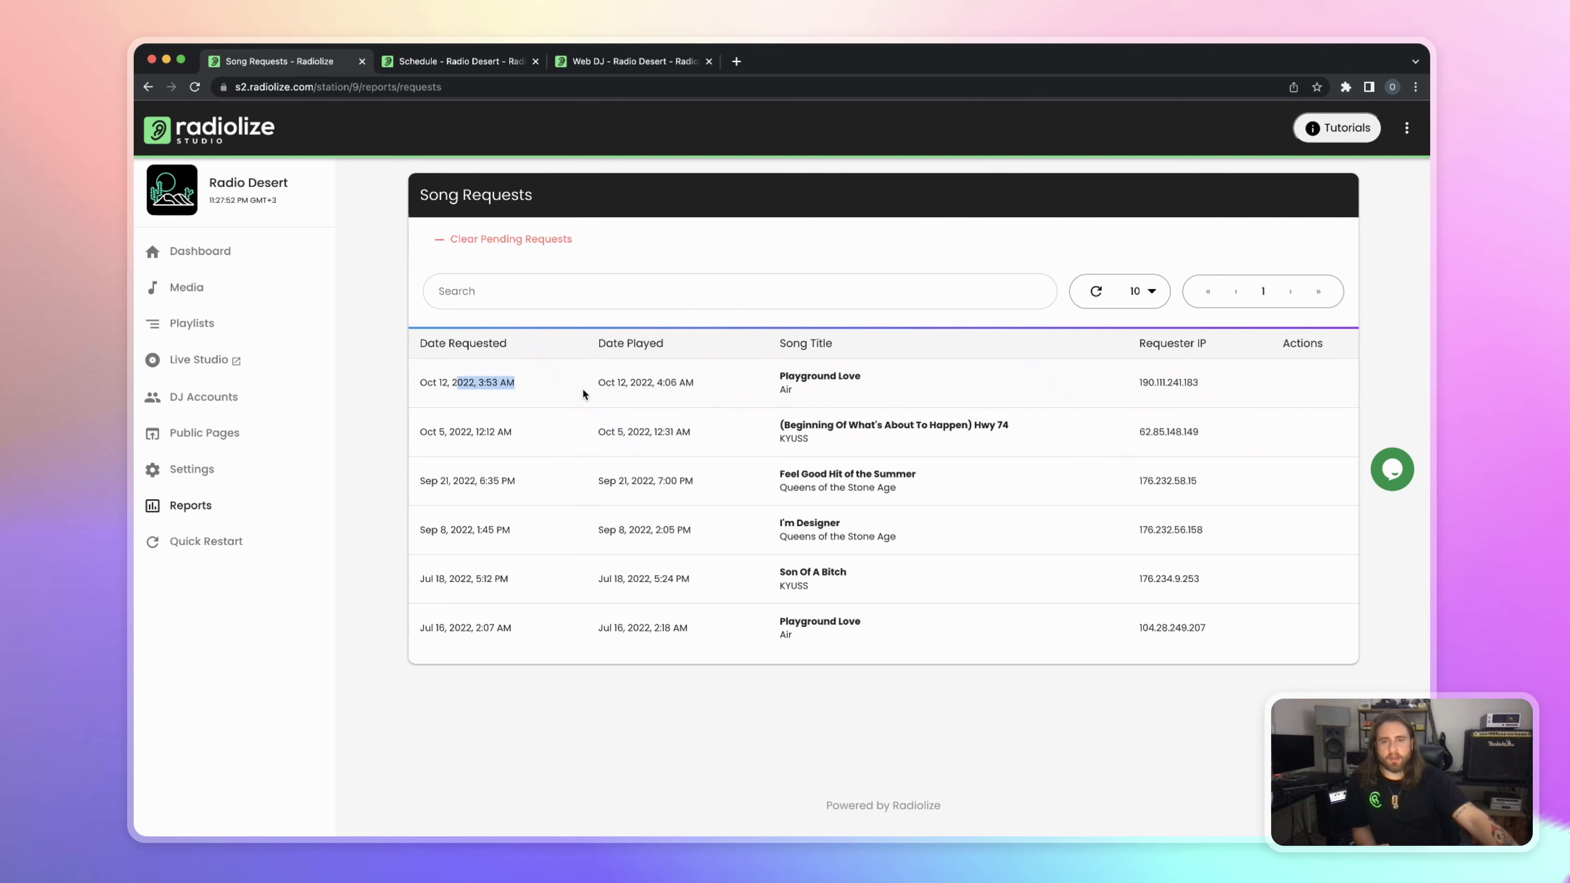
left_click(623, 384)
left_click(241, 513)
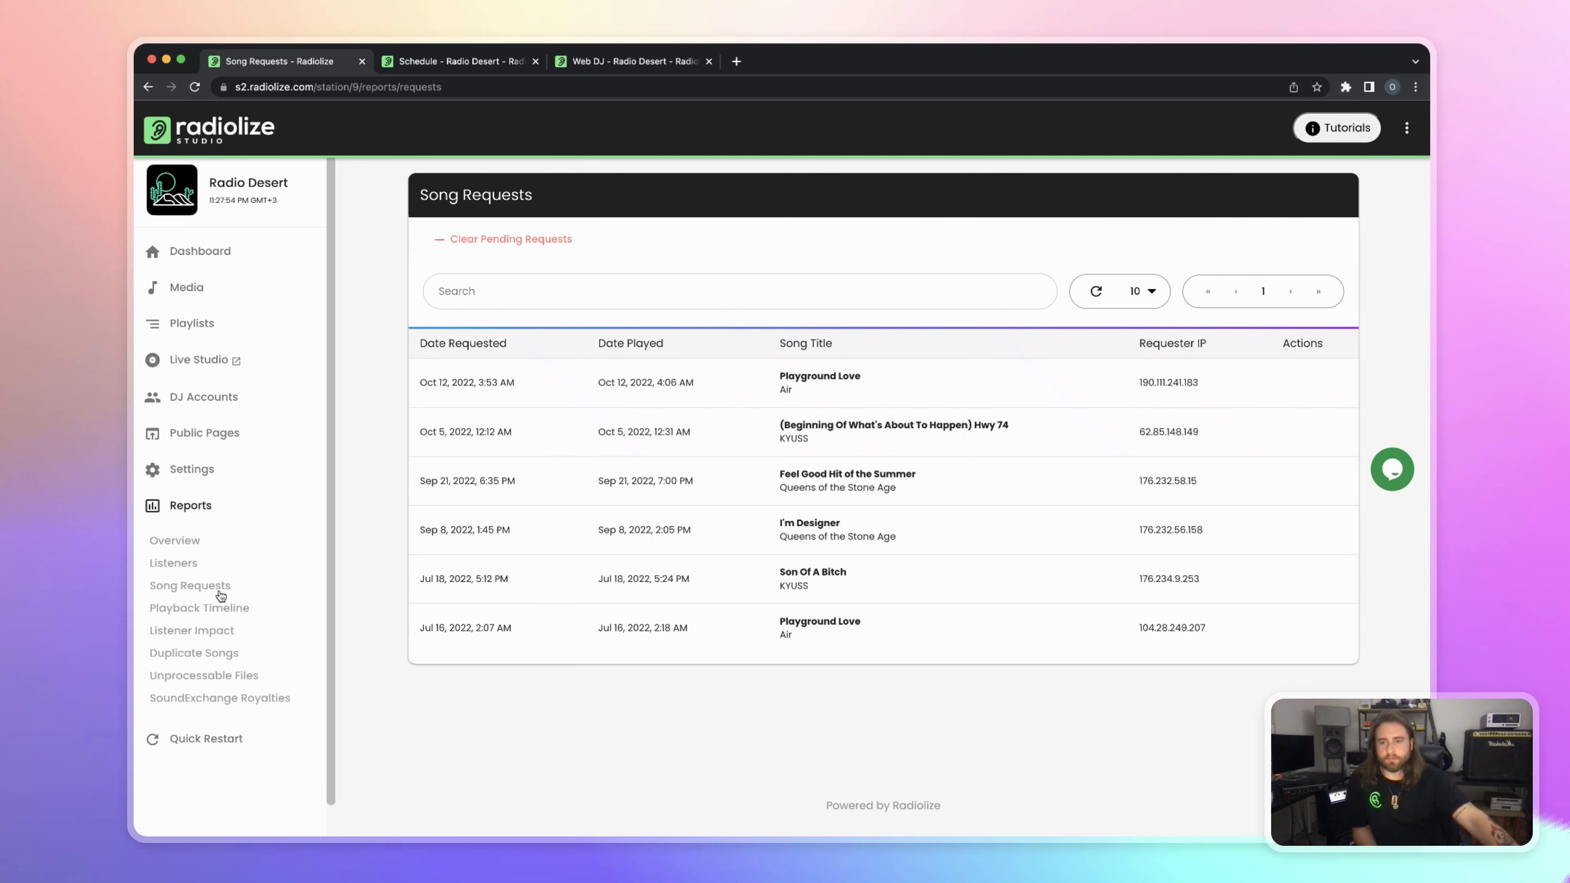
left_click(220, 609)
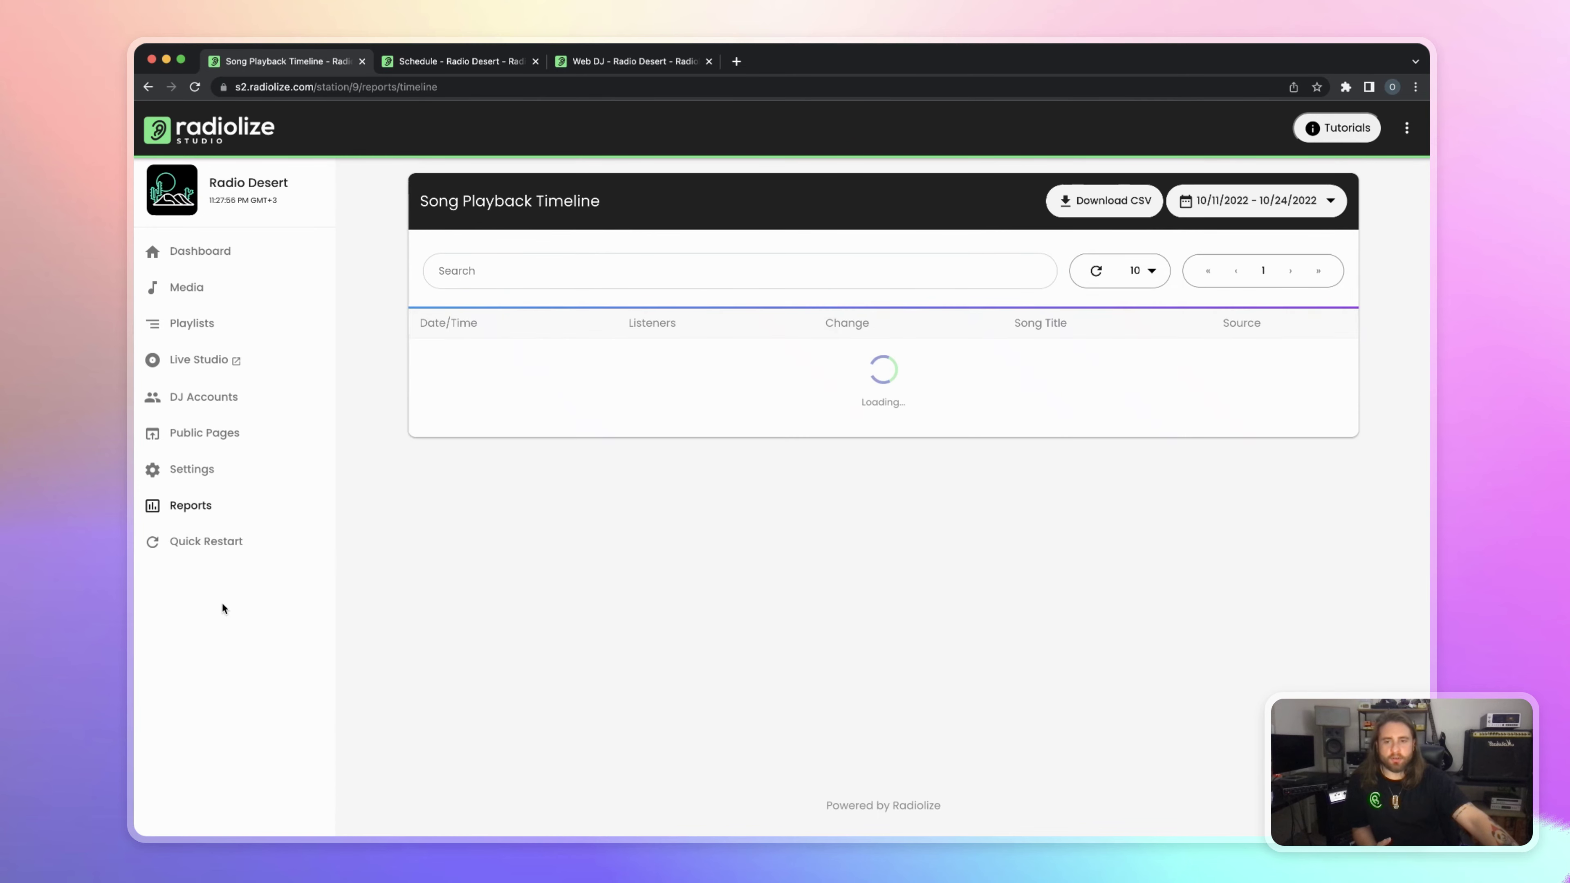
View the SoundExchange Royalties report form, then return to the Radio Desert dashboard
left_click(213, 516)
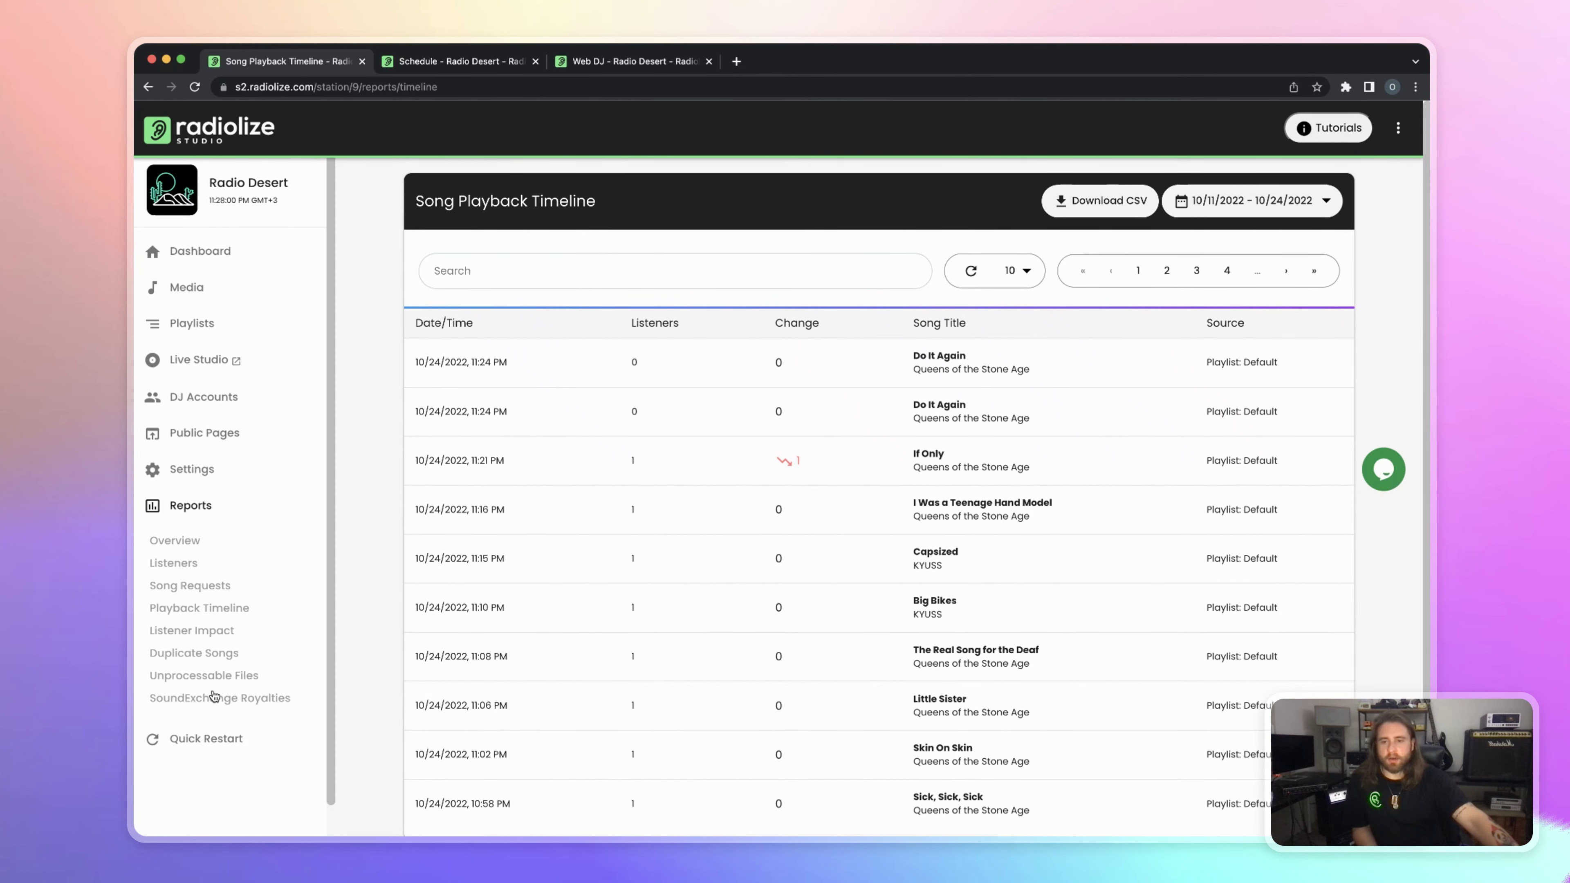
left_click(214, 698)
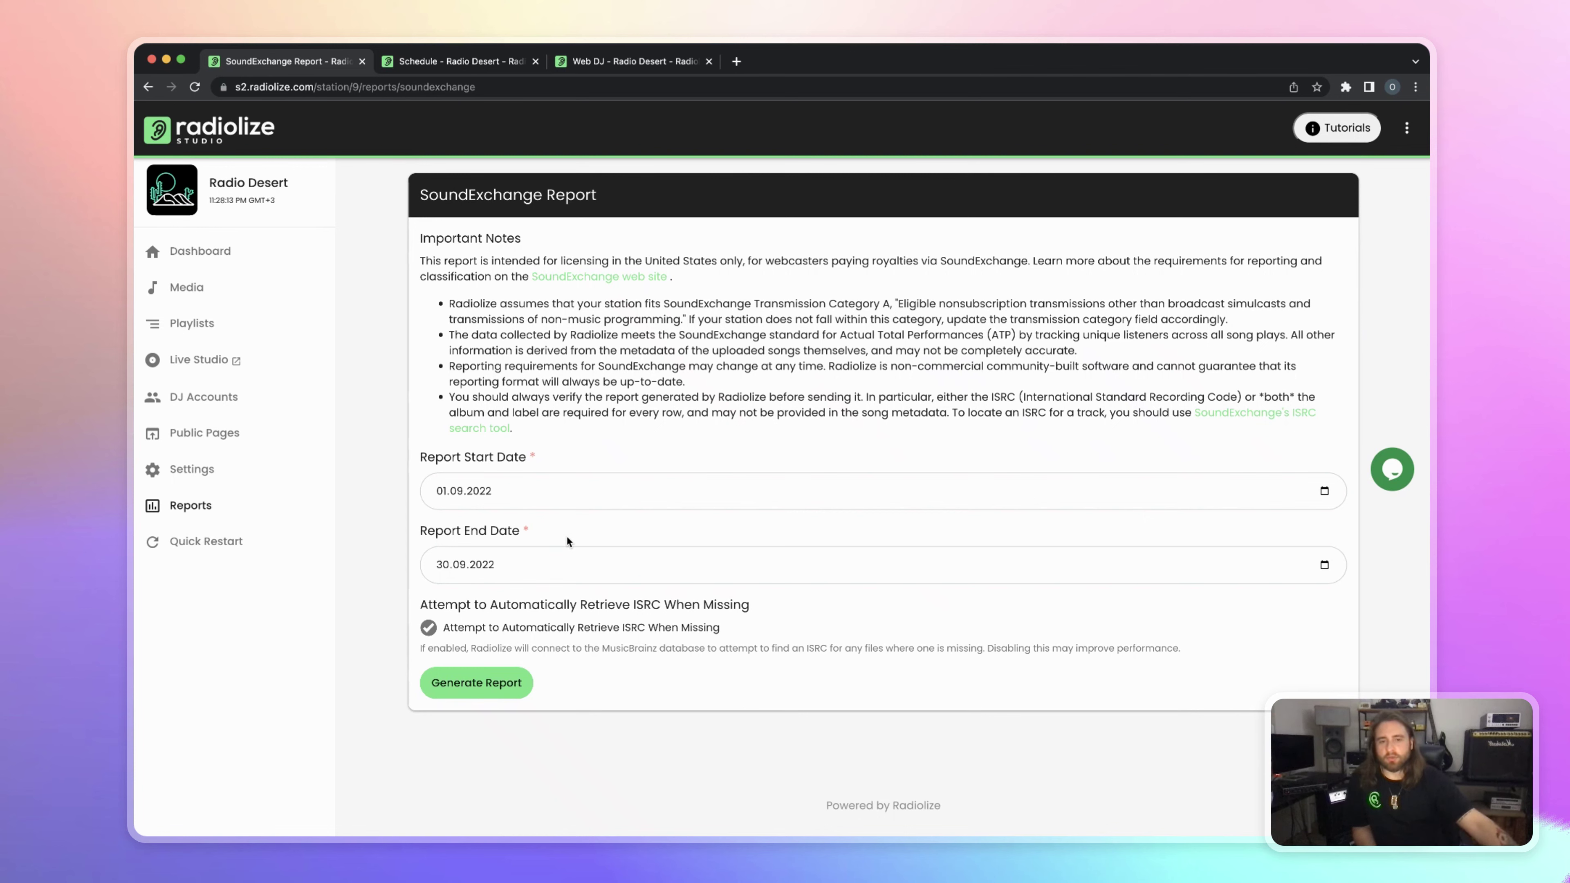
left_click(229, 515)
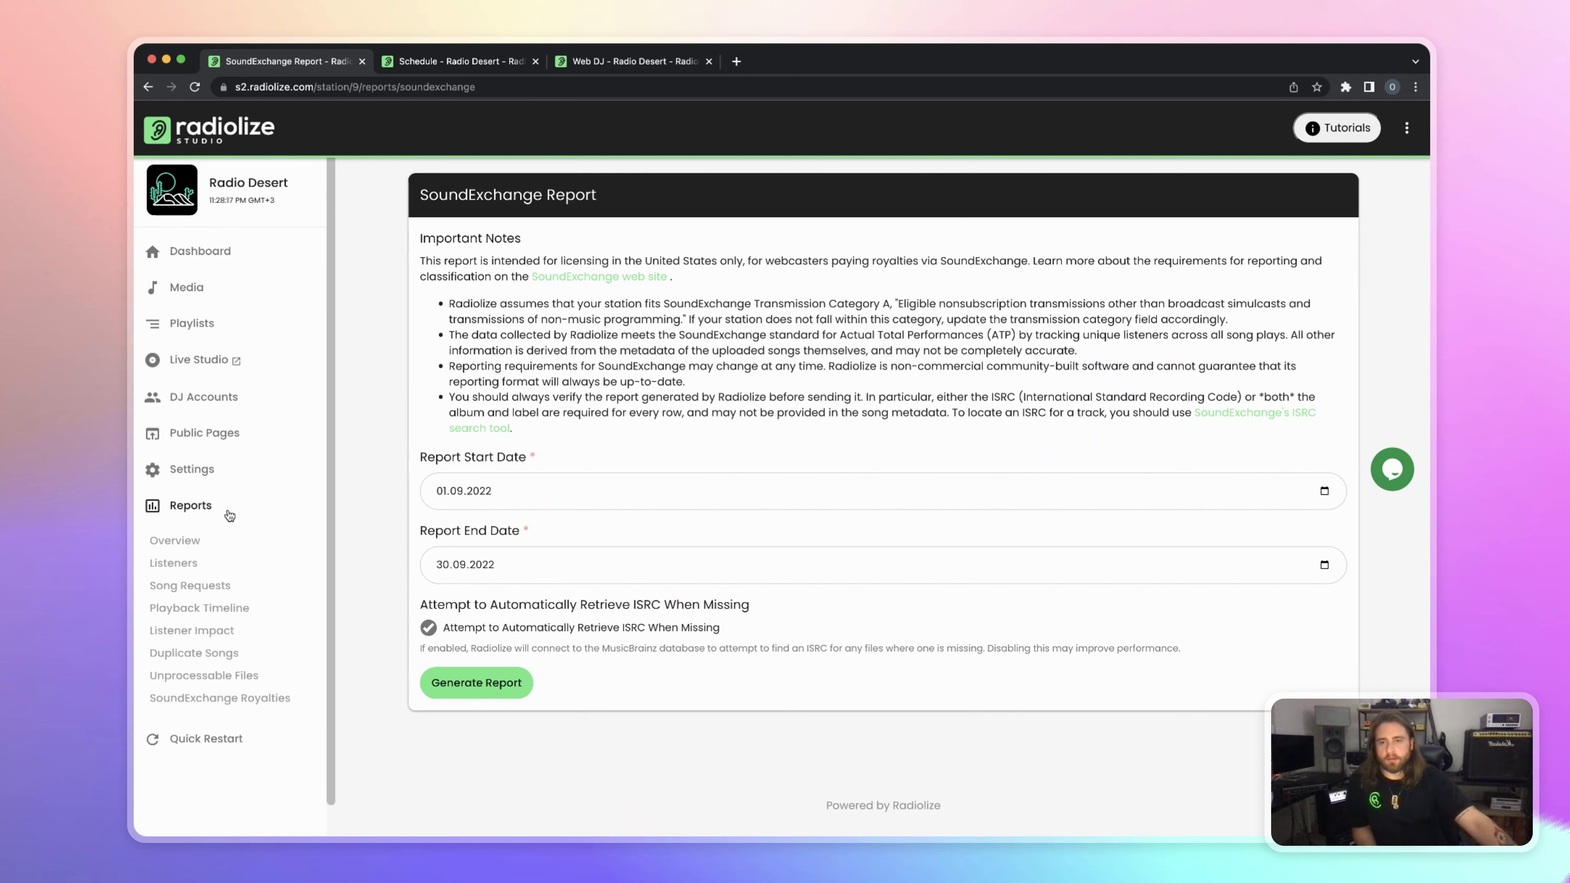
left_click(229, 515)
left_click(200, 251)
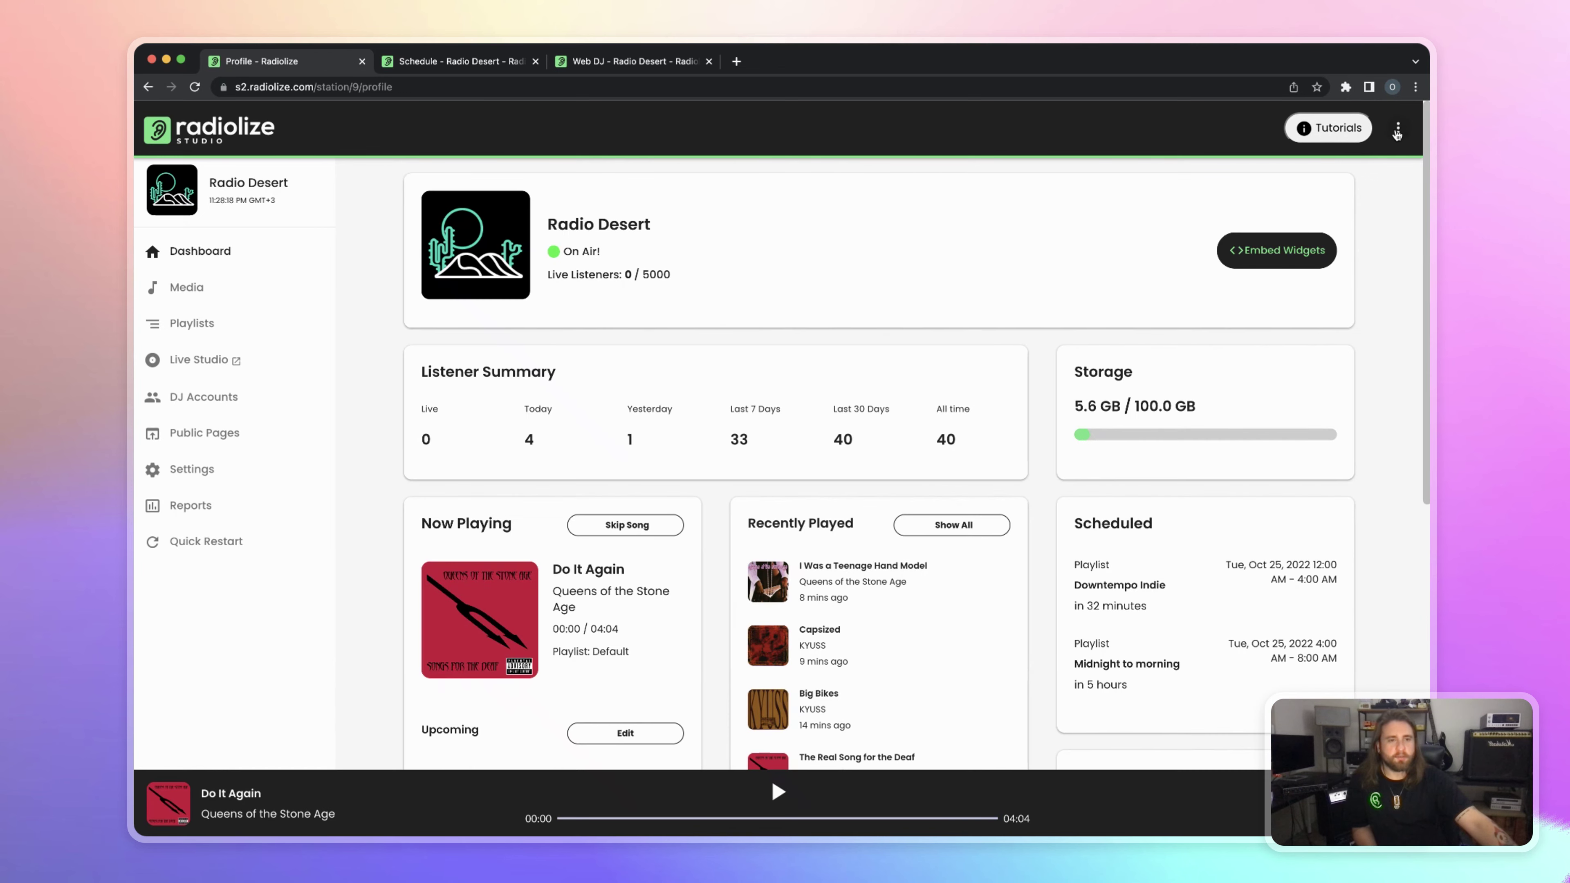
Switch the interface to the dark theme and show the Media > Playlists page
left_click(1397, 132)
left_click(1381, 254)
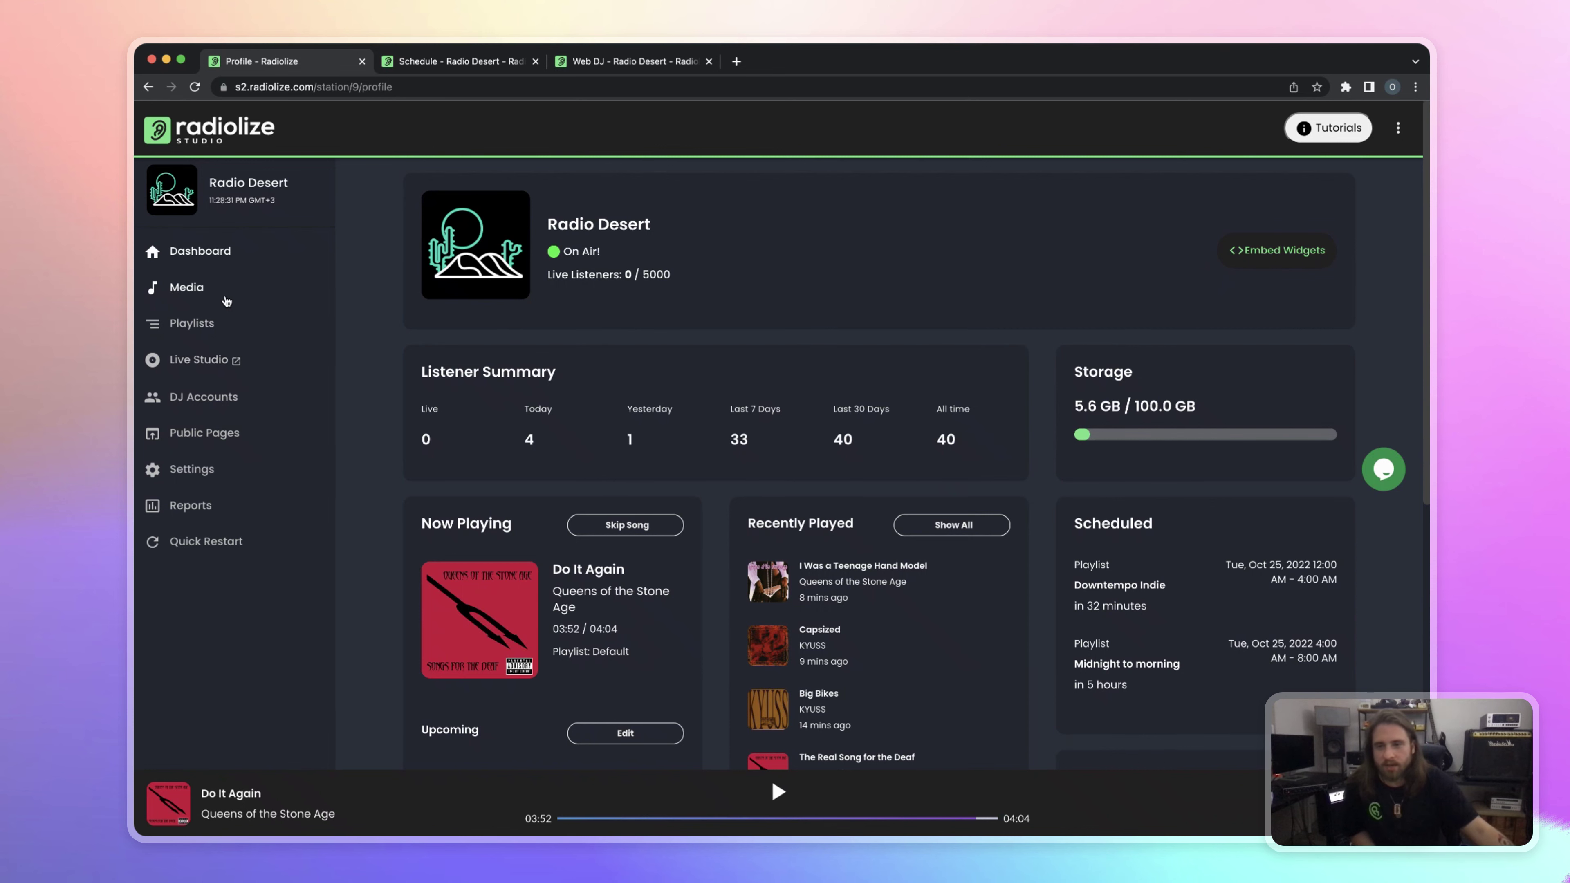
left_click(226, 301)
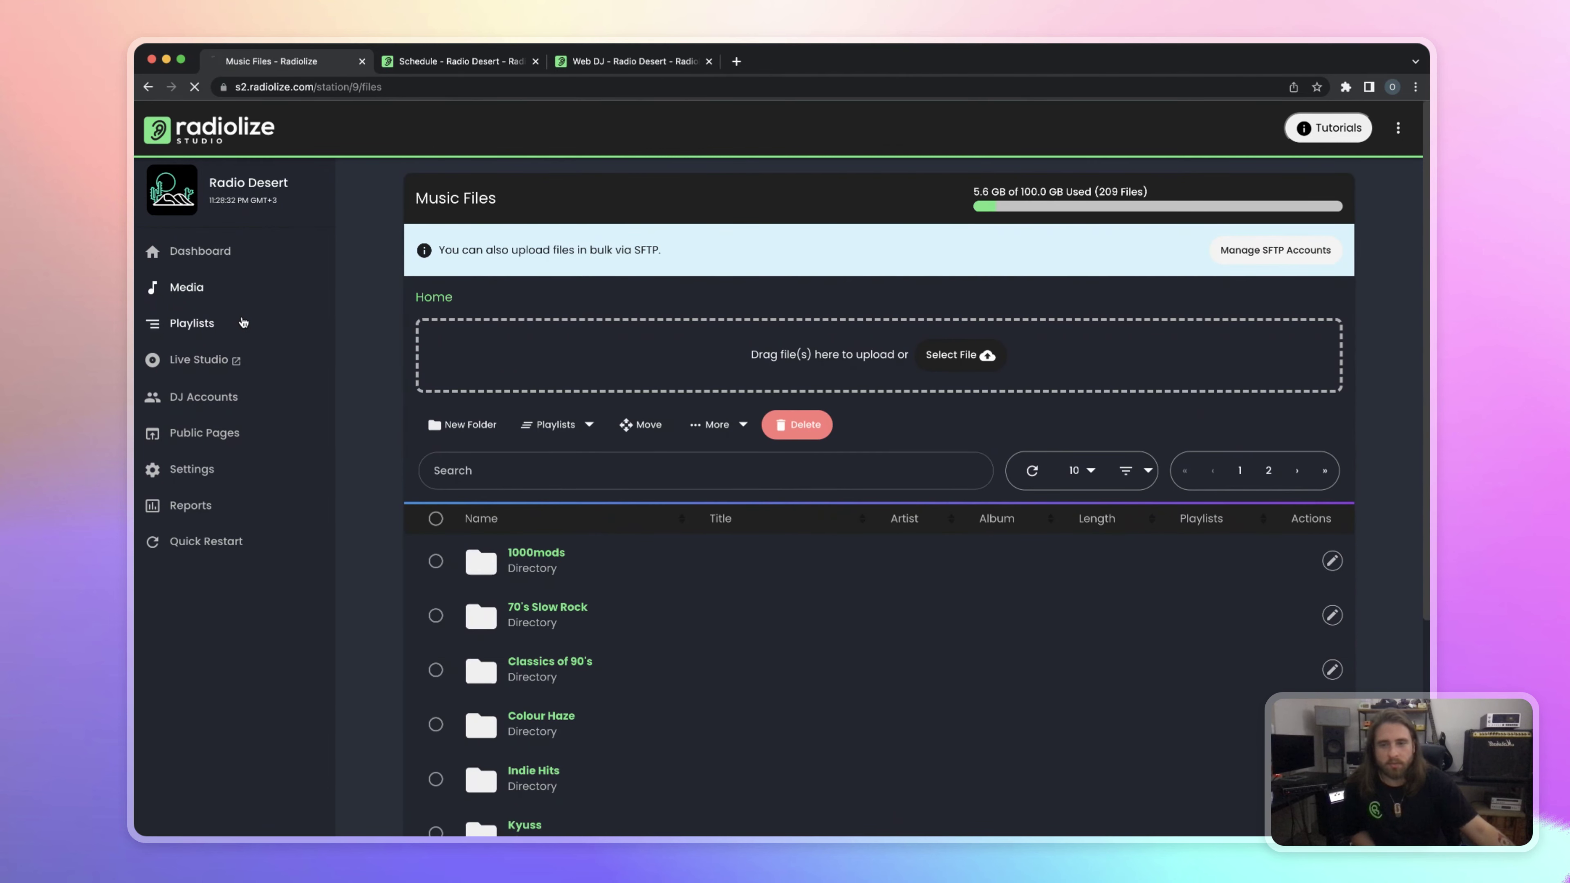
left_click(243, 322)
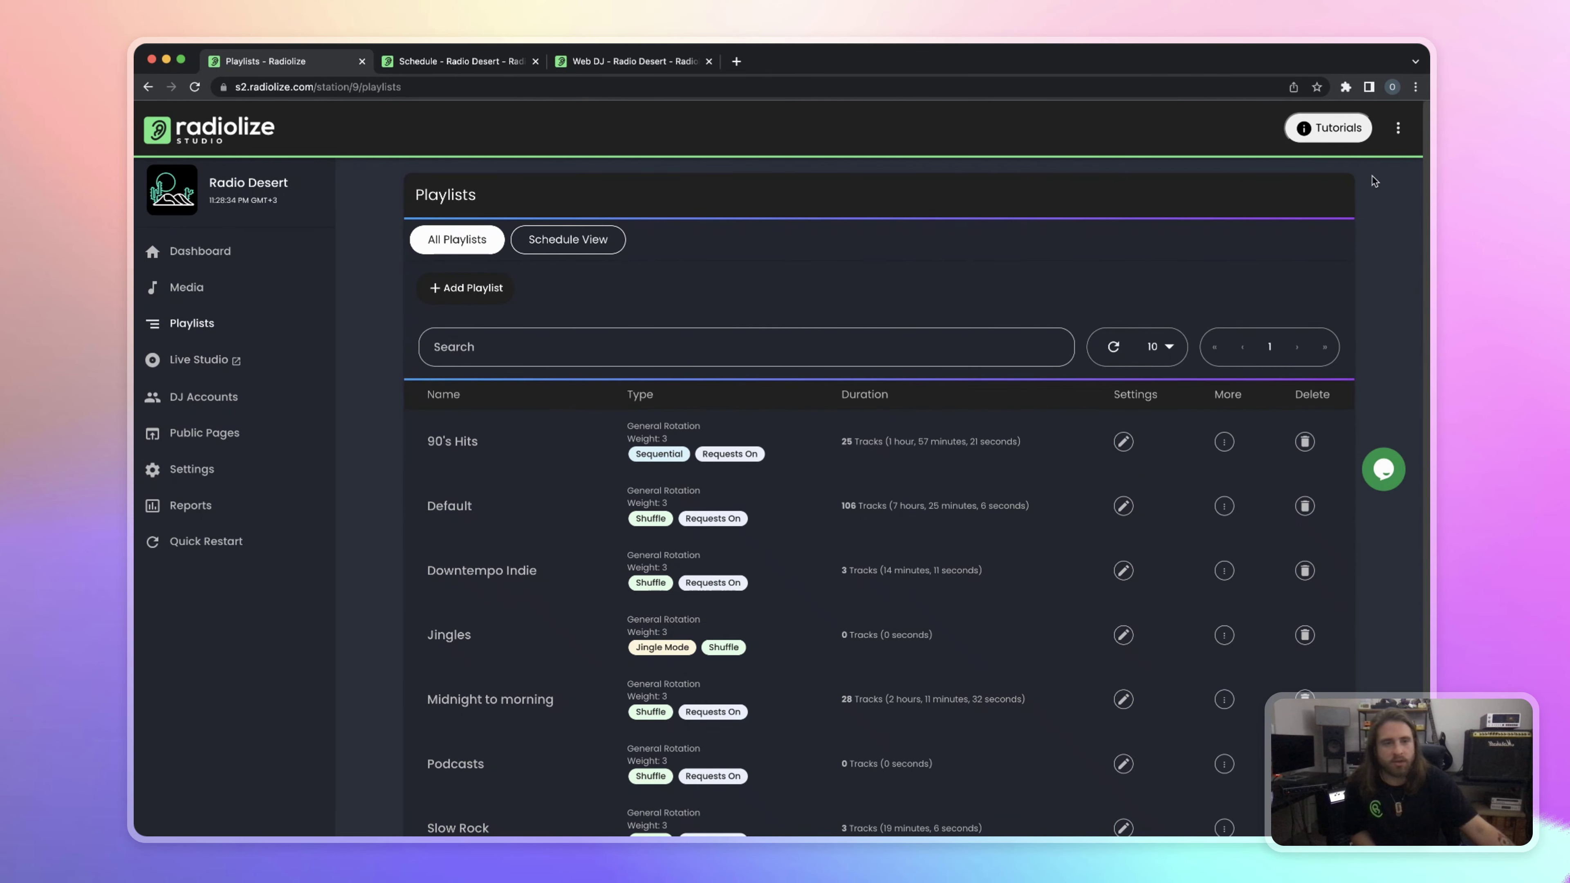
left_click(1399, 131)
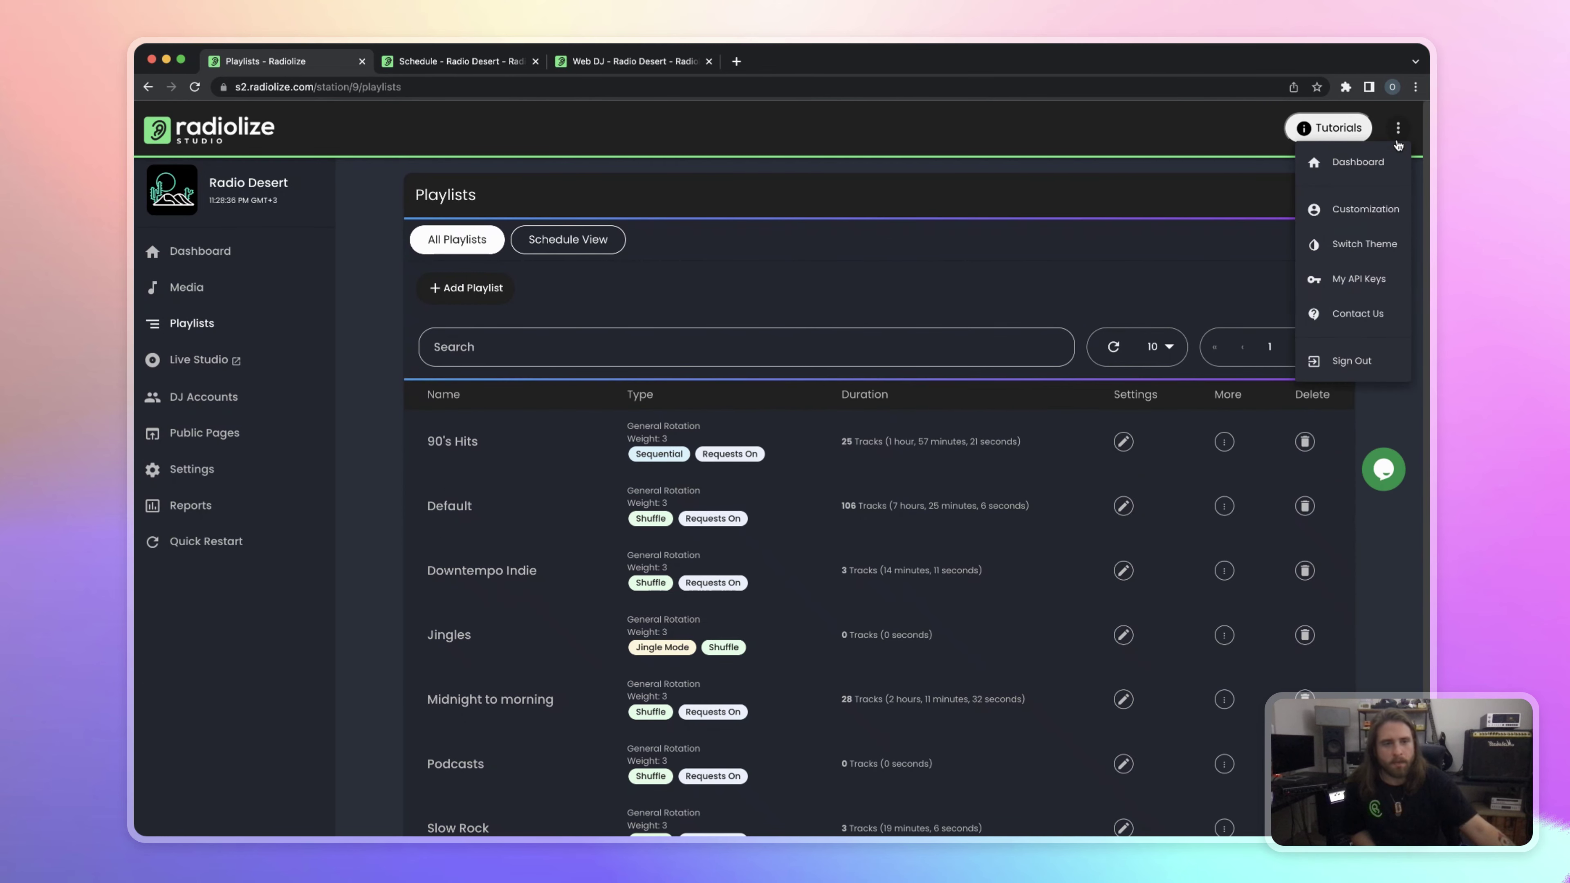
Check that the Dark site theme is selected in Customization, then return to the dashboard
left_click(1363, 209)
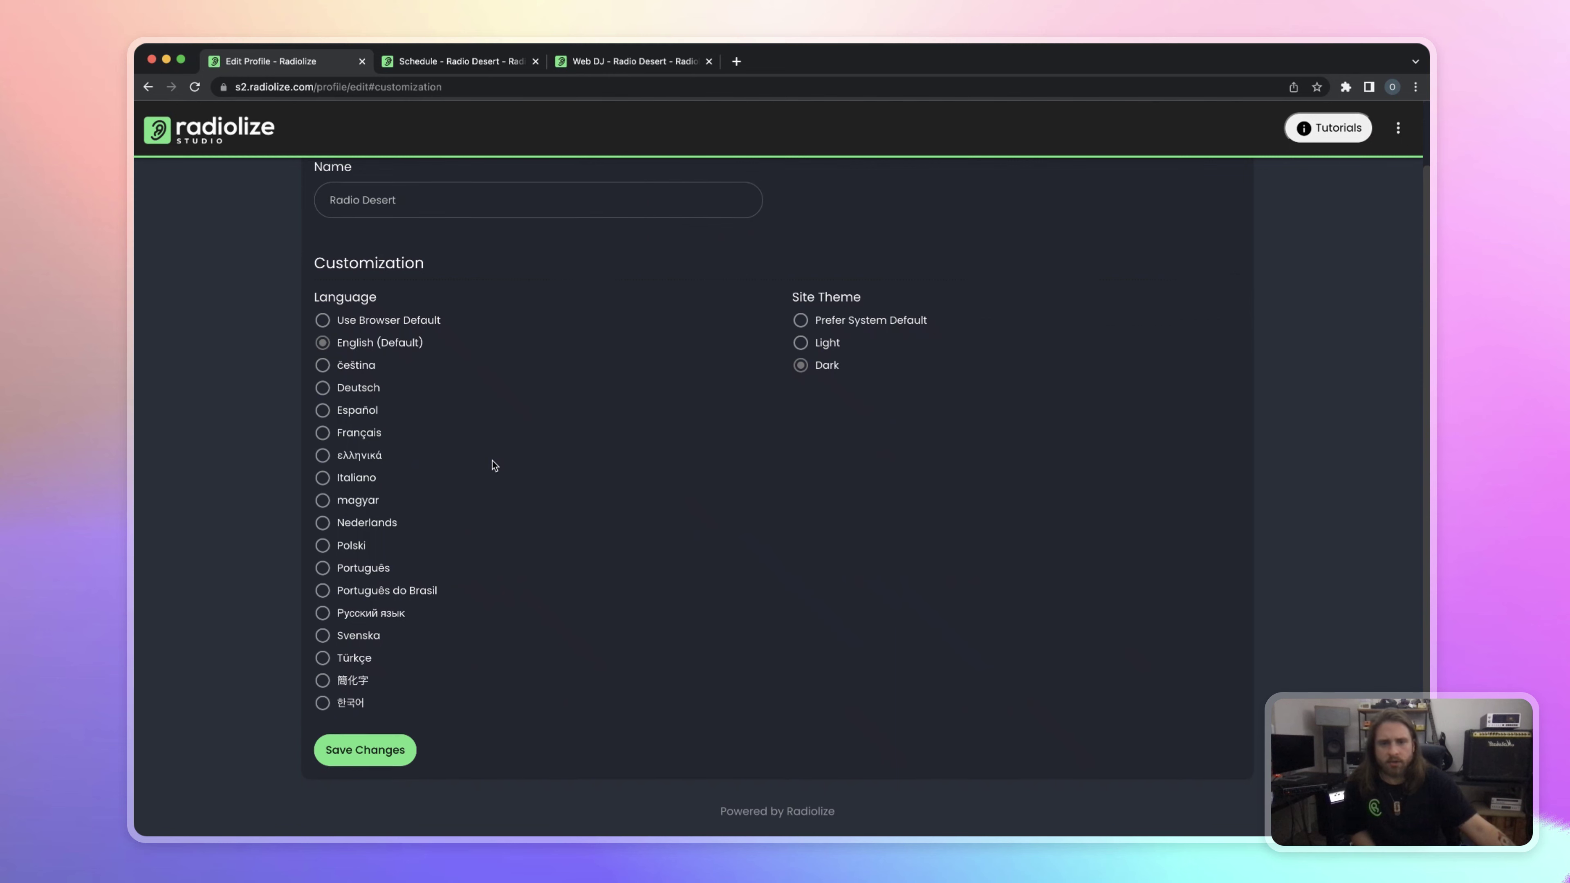
scroll(494, 465, "up", 1)
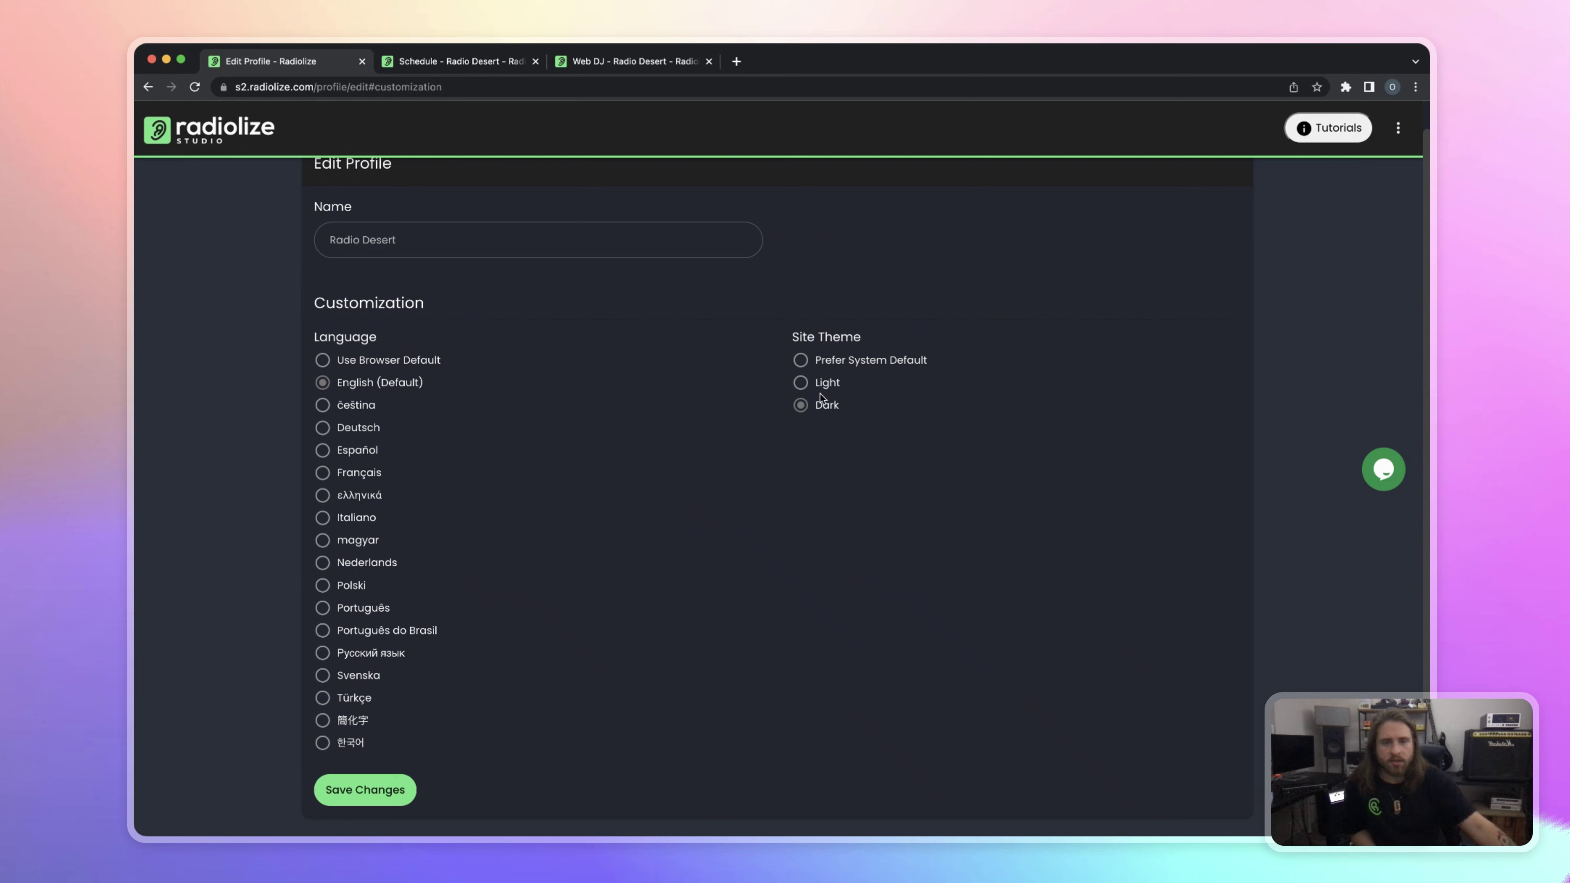
scroll(767, 422, "up", 1)
scroll(755, 421, "left", 5)
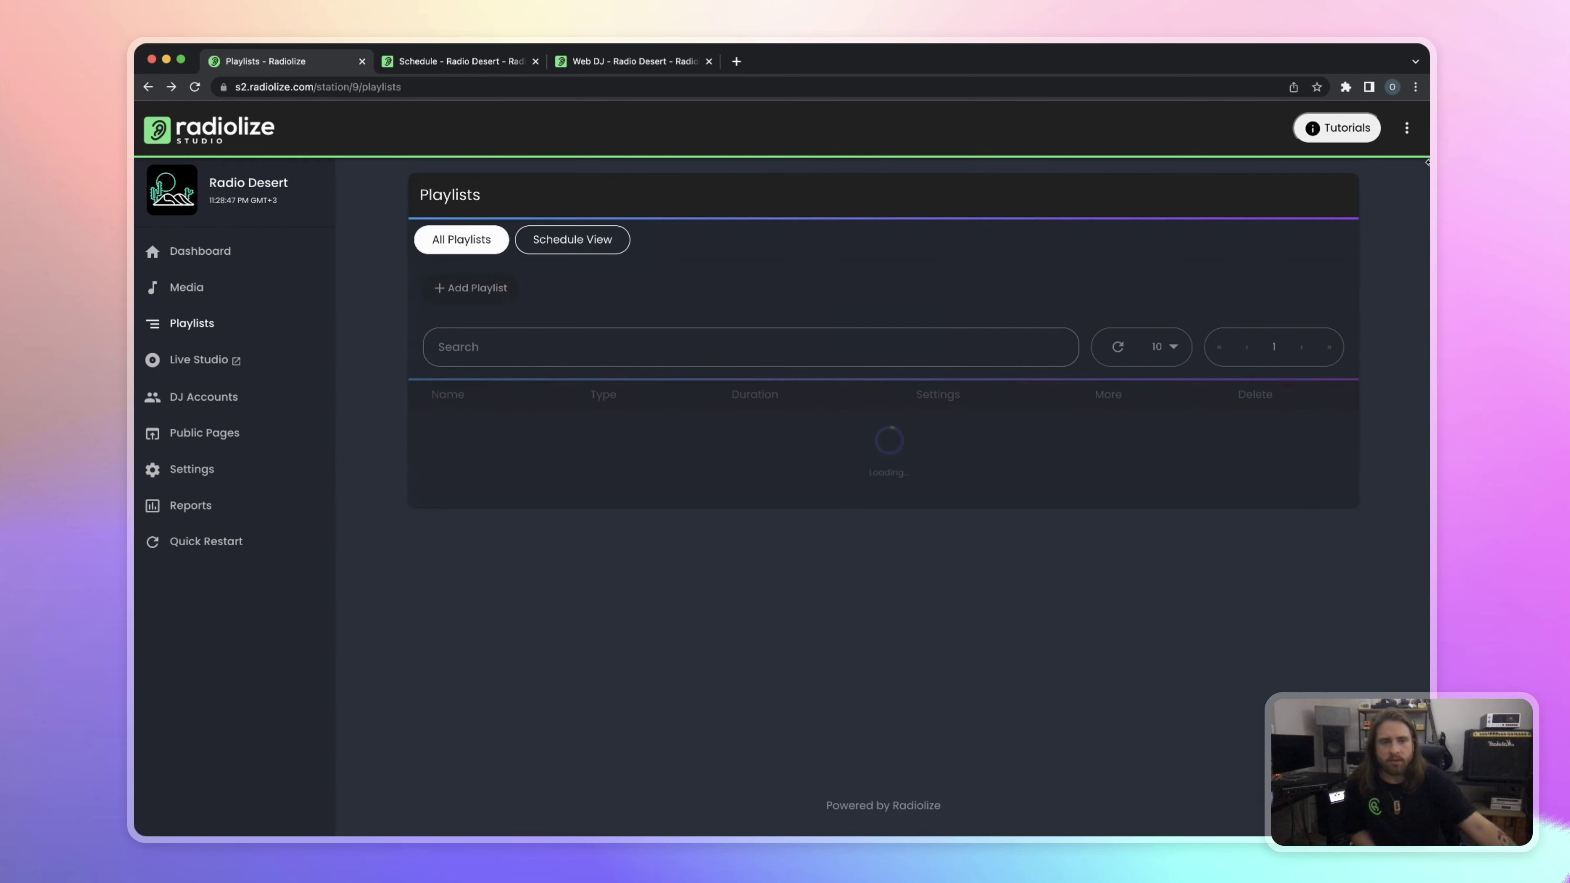
left_click(1407, 130)
left_click(1366, 209)
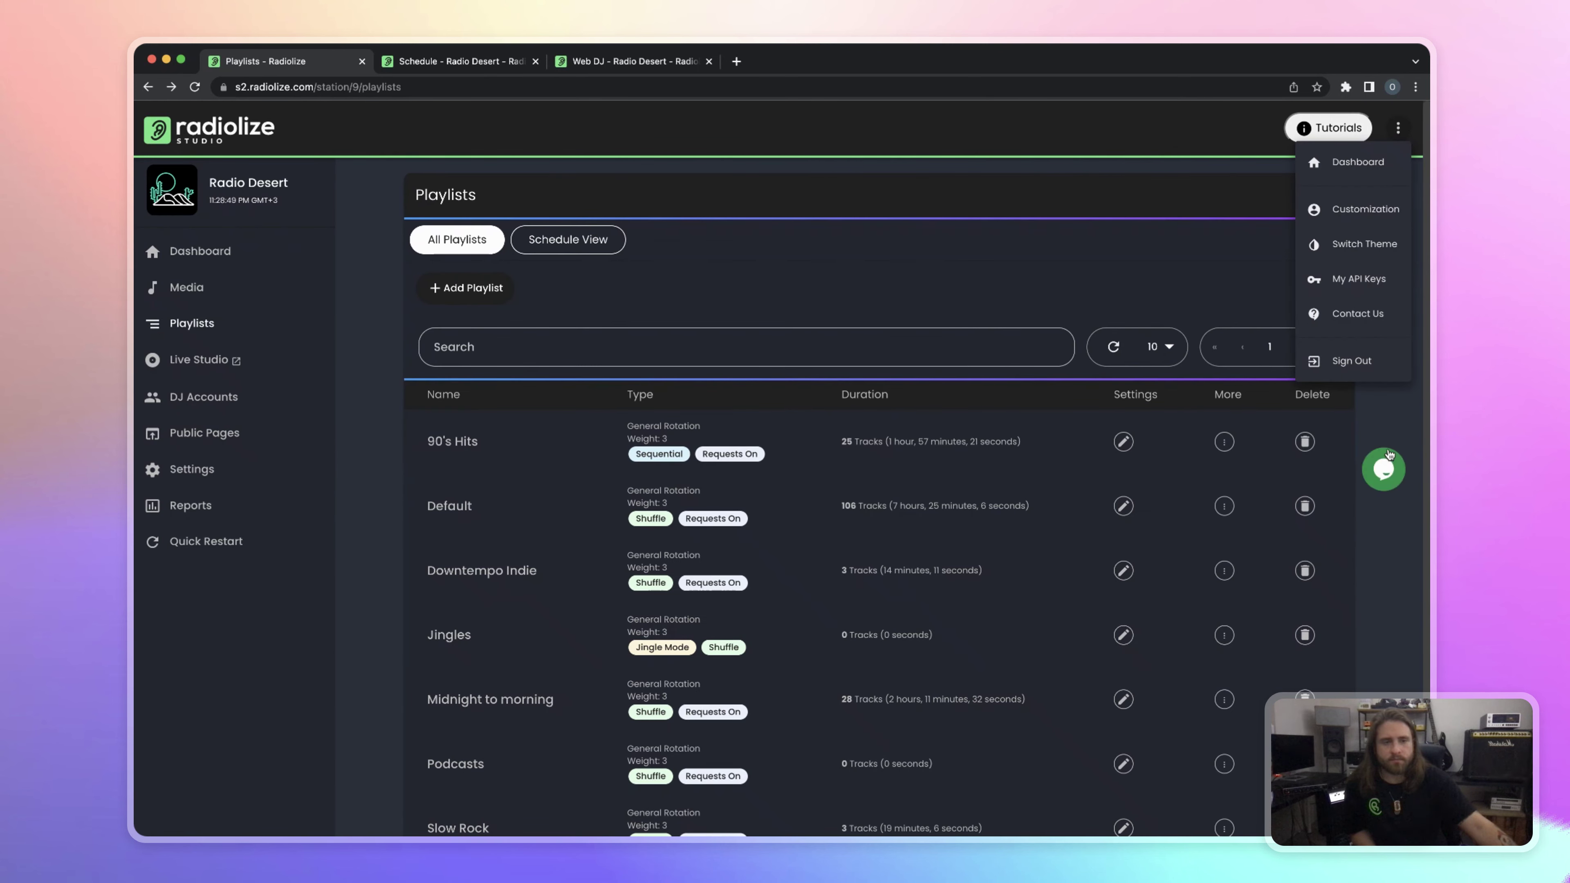